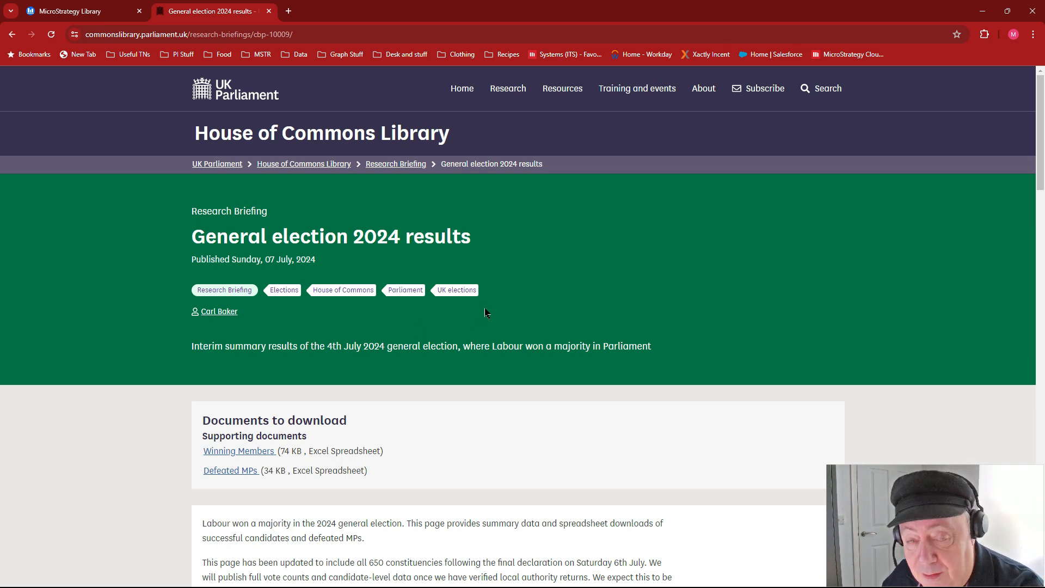
- Check the Downloads folder for Winning-members.xlsx and create a blank dashboard in MicroStrategy Library
key("super+Tab")
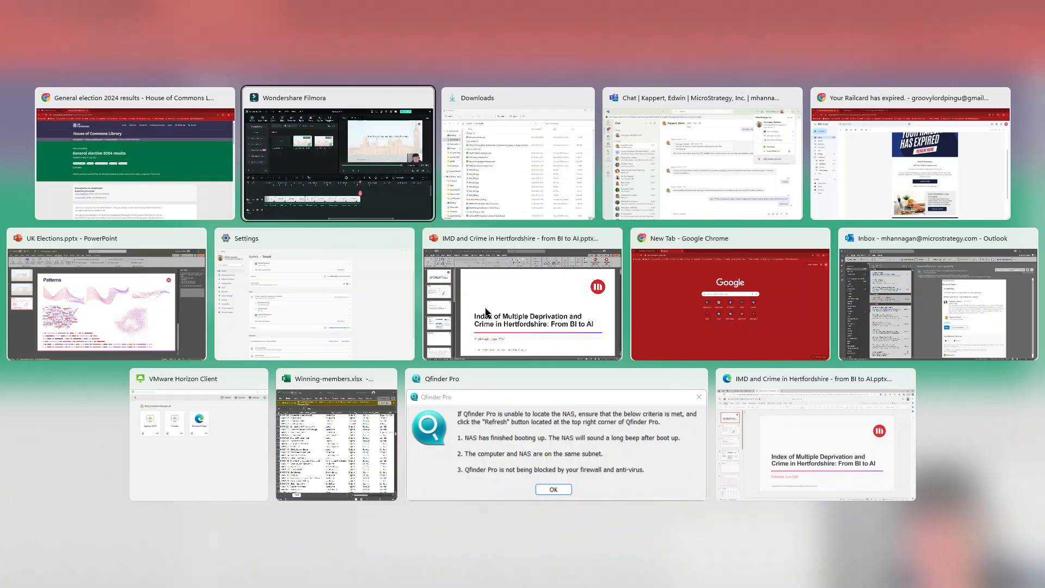
left_click(544, 175)
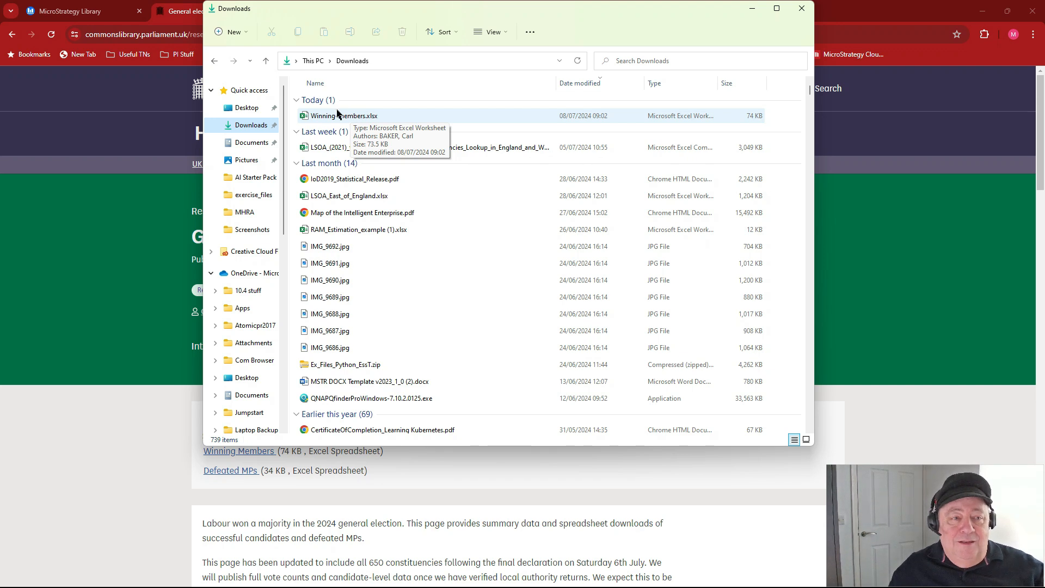
left_click(104, 17)
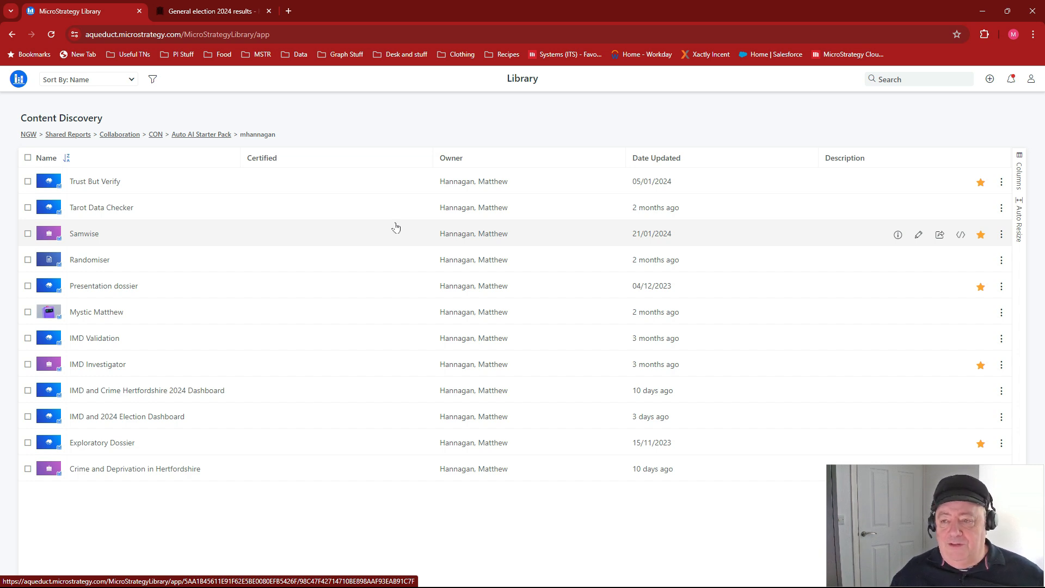
left_click(990, 82)
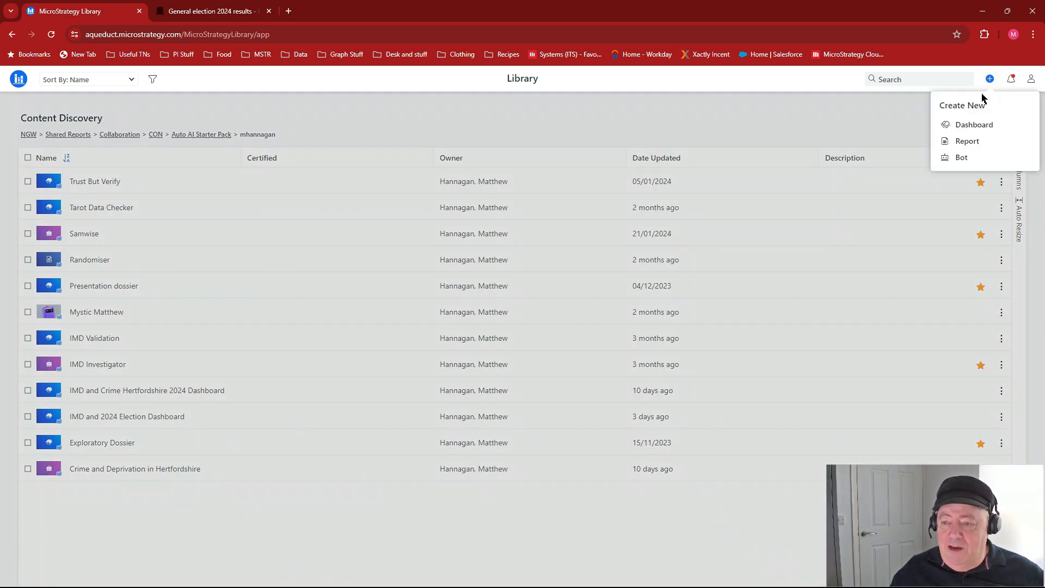
left_click(959, 125)
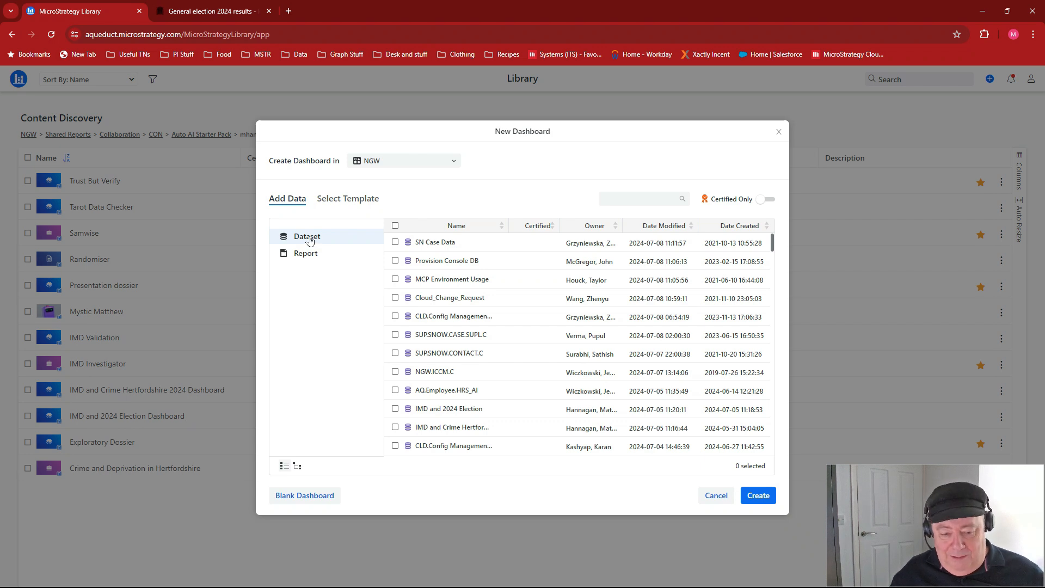
left_click(315, 496)
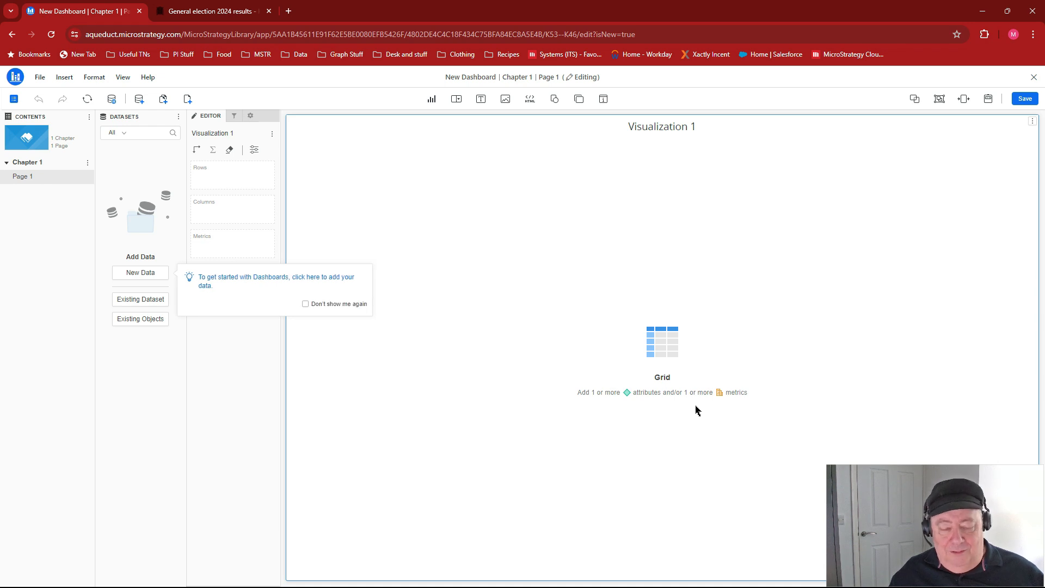
- Import Winning-members.xlsx from disk into the dashboard as a new dataset
left_click(178, 116)
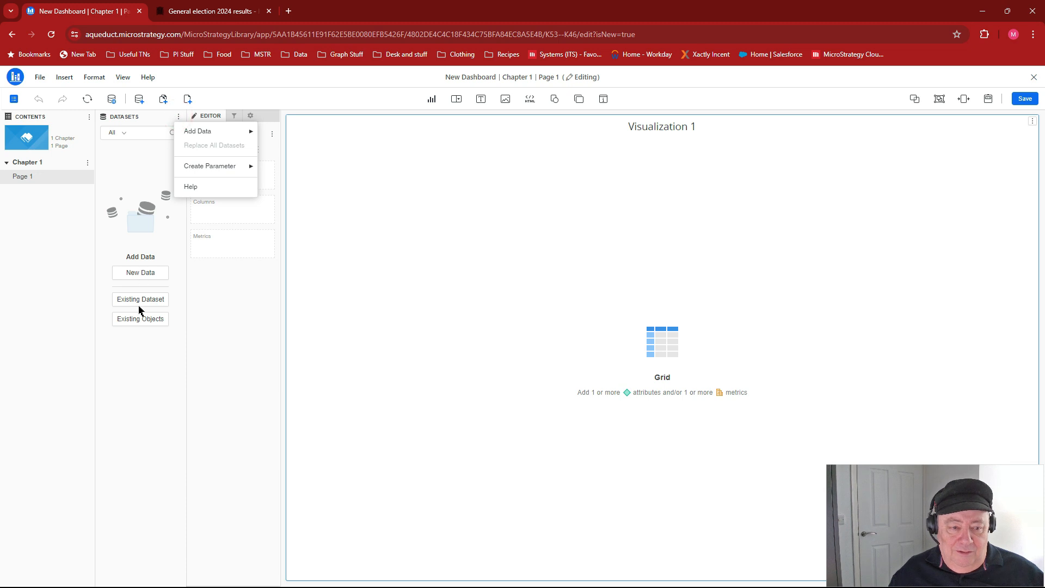
left_click(147, 273)
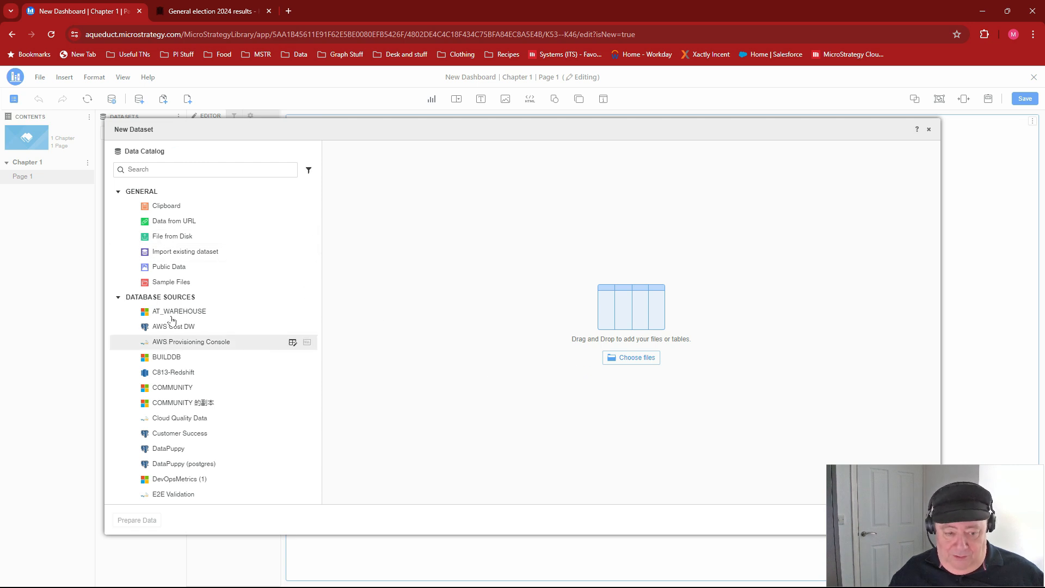
left_click(178, 238)
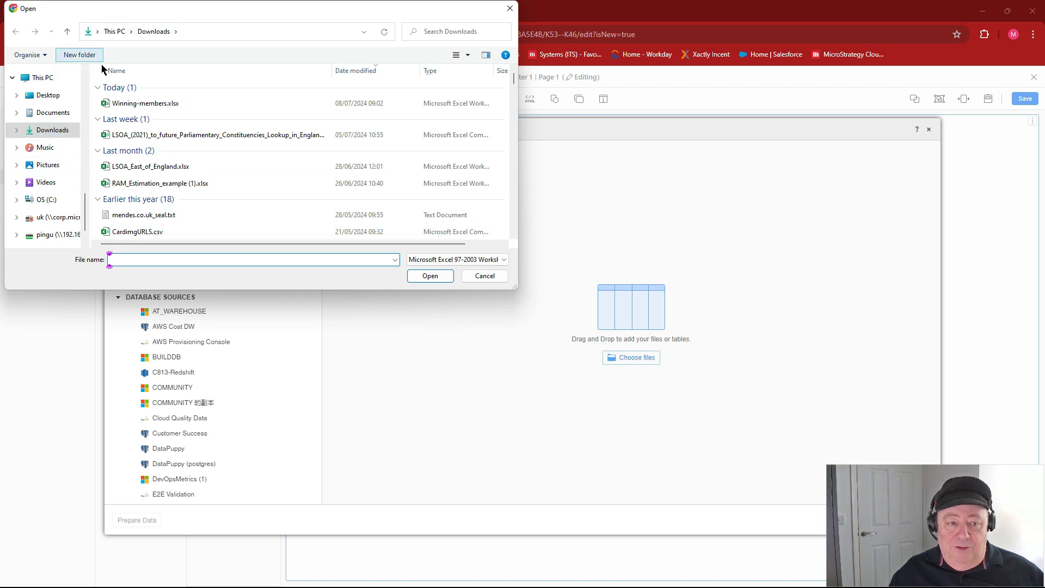
left_click(149, 105)
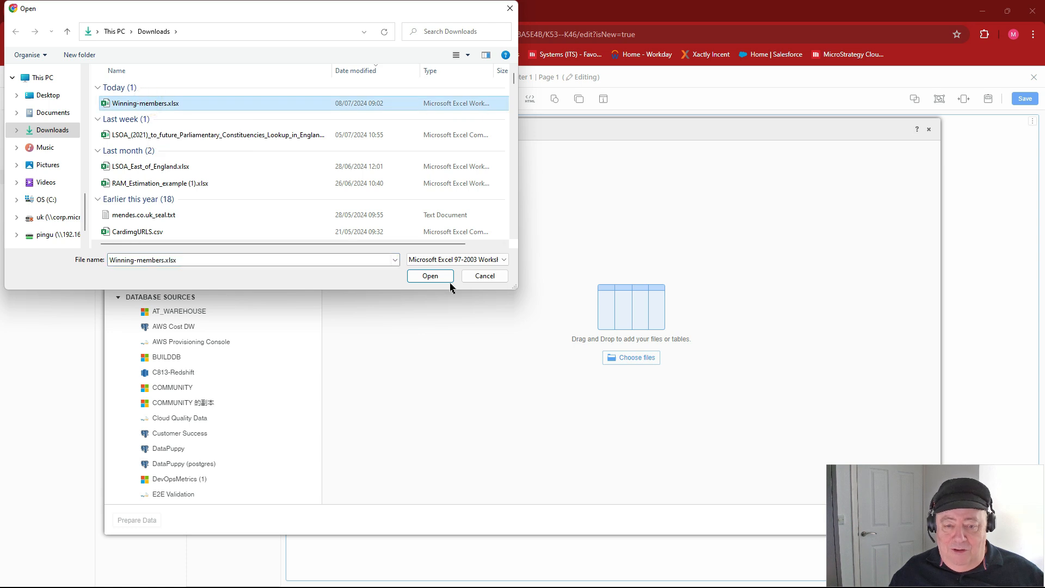
left_click(429, 276)
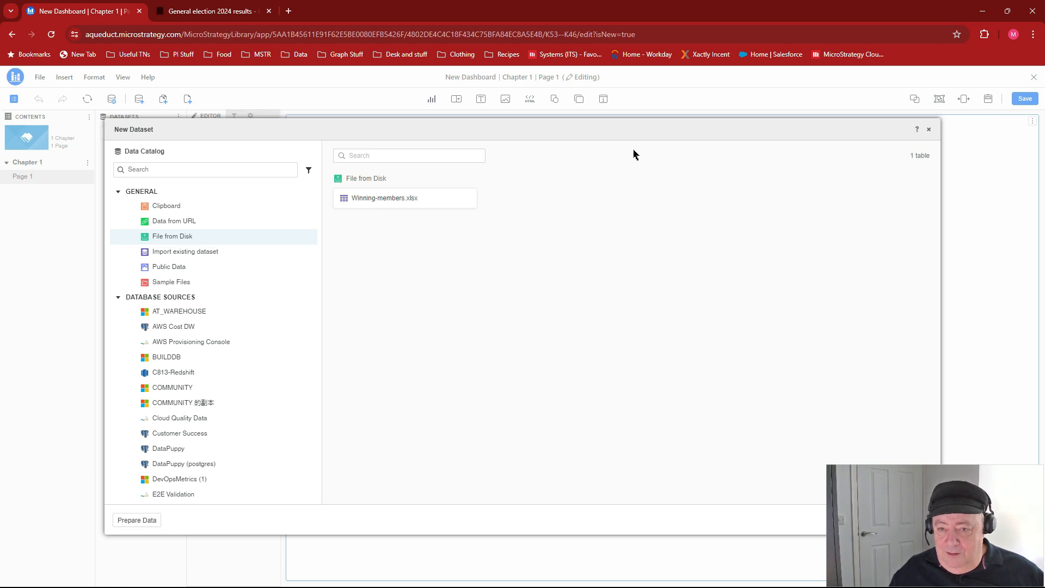
left_click_drag(623, 133, 524, 105)
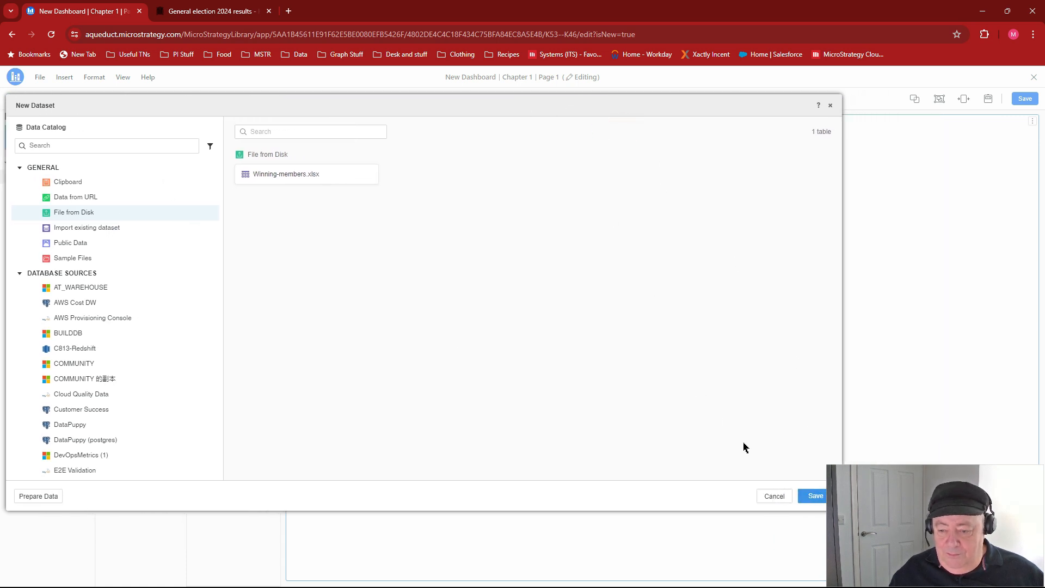
left_click(812, 495)
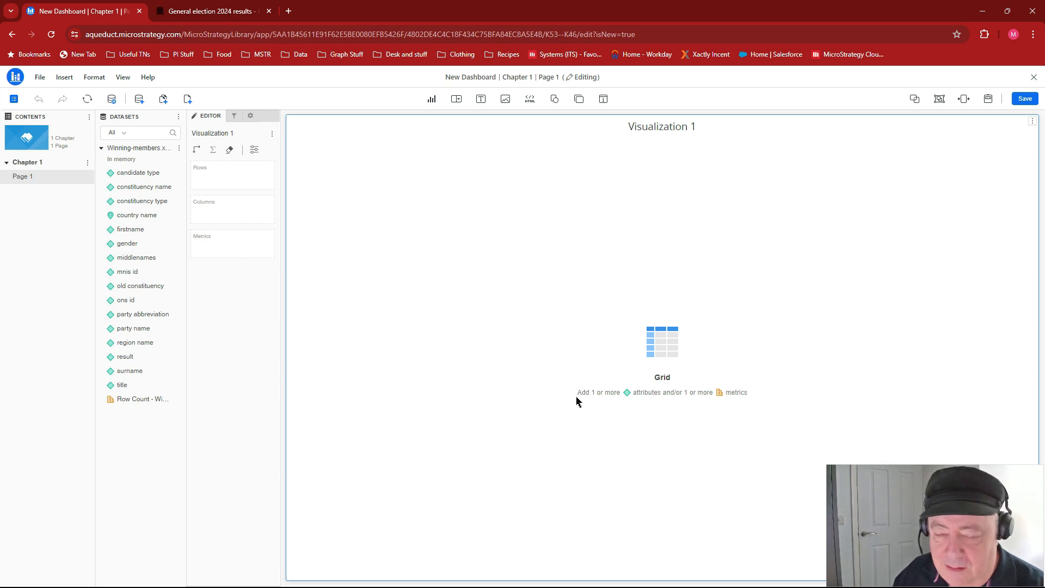
- Start saving the Winning-members.xlsx dataset and choose the personal folder inside CON > Auto AI Starter Pack as its location
left_click(180, 148)
left_click(212, 316)
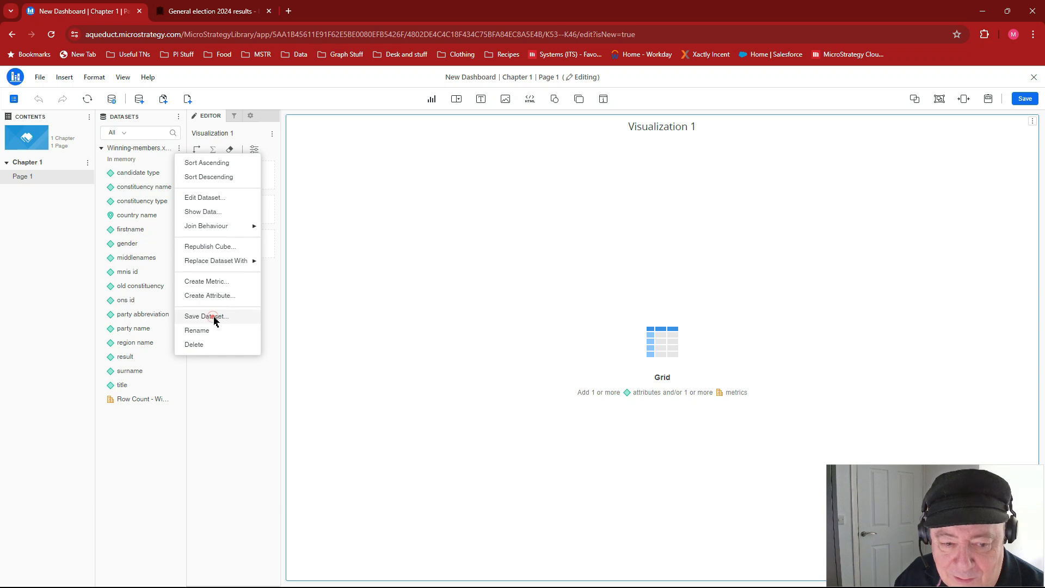
double_click(445, 261)
double_click(436, 262)
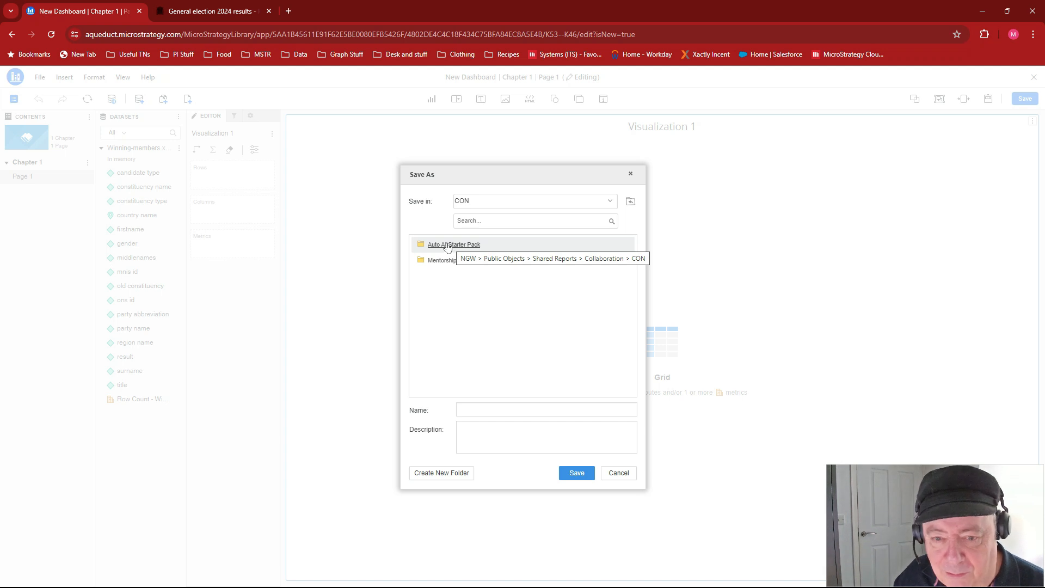
double_click(447, 246)
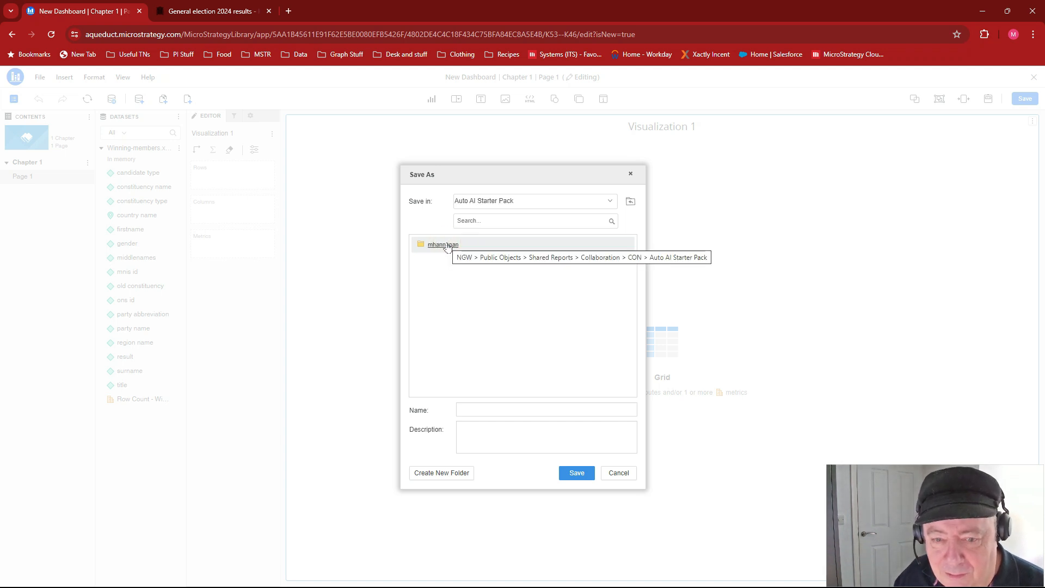
double_click(443, 245)
- Name the dataset Election 2024 Data and save it in the chosen folder
left_click(495, 410)
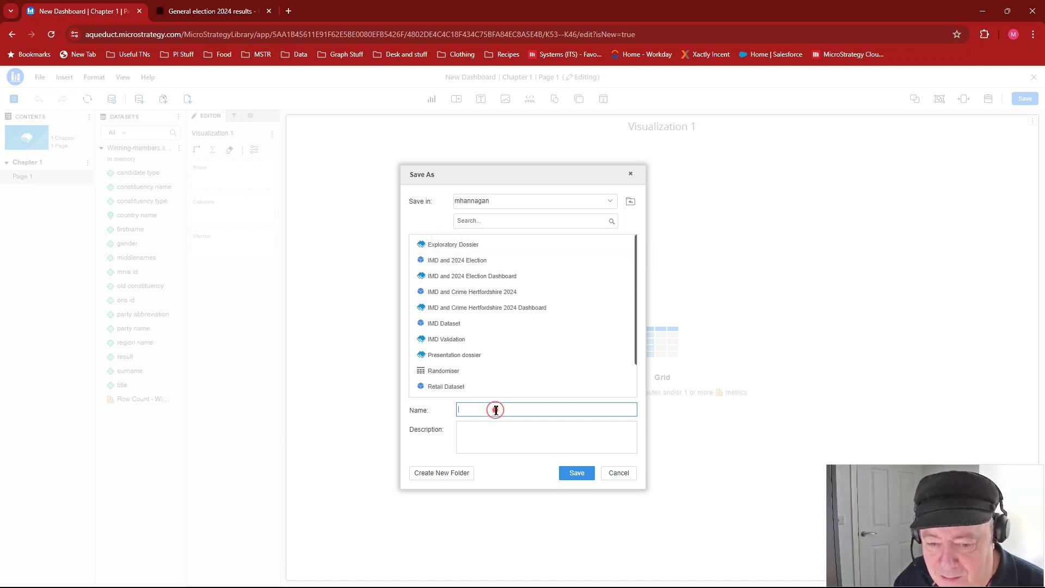
type("Election 2024 Data")
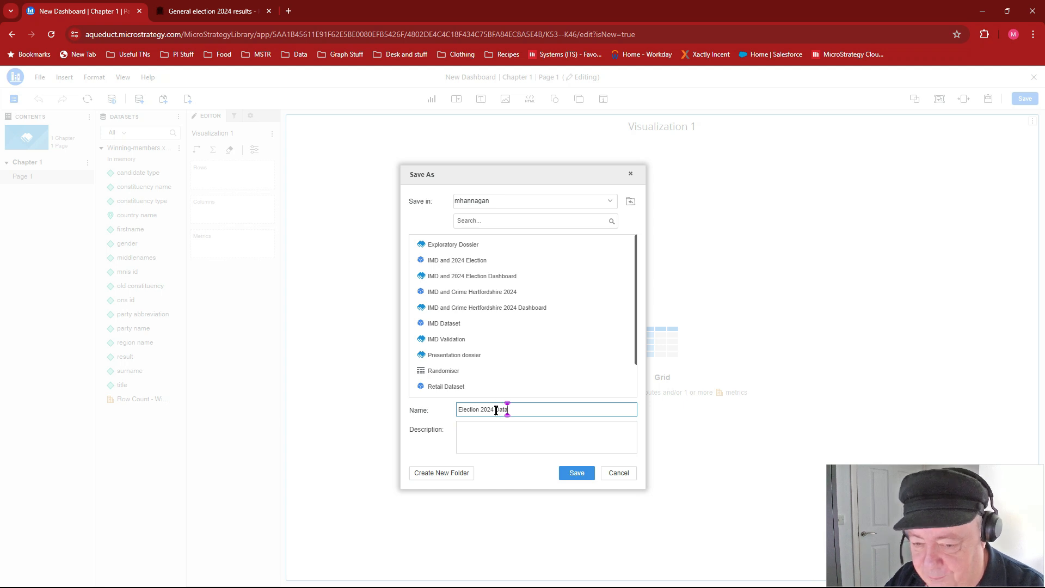
left_click(571, 474)
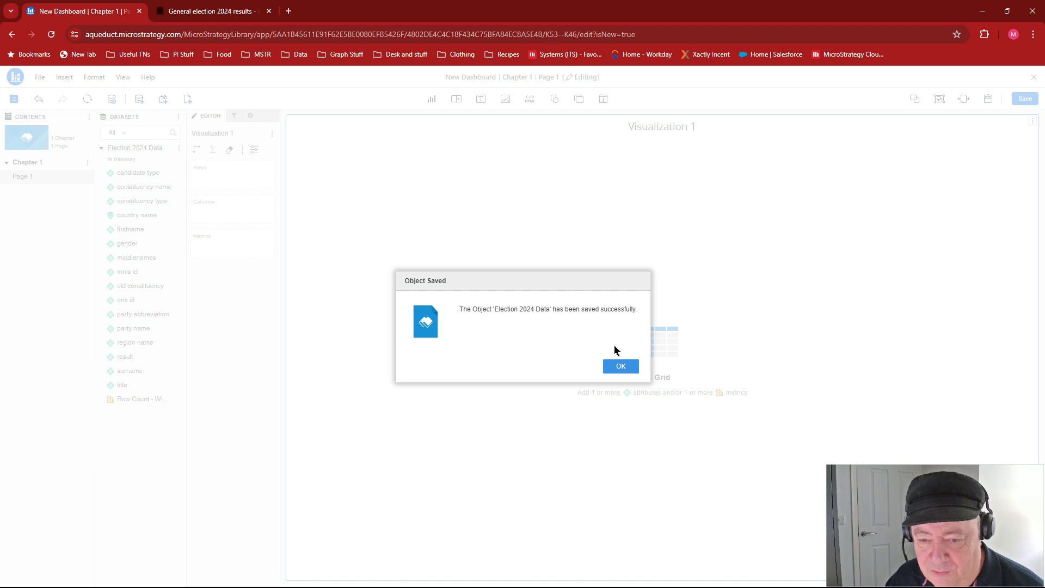
left_click(620, 367)
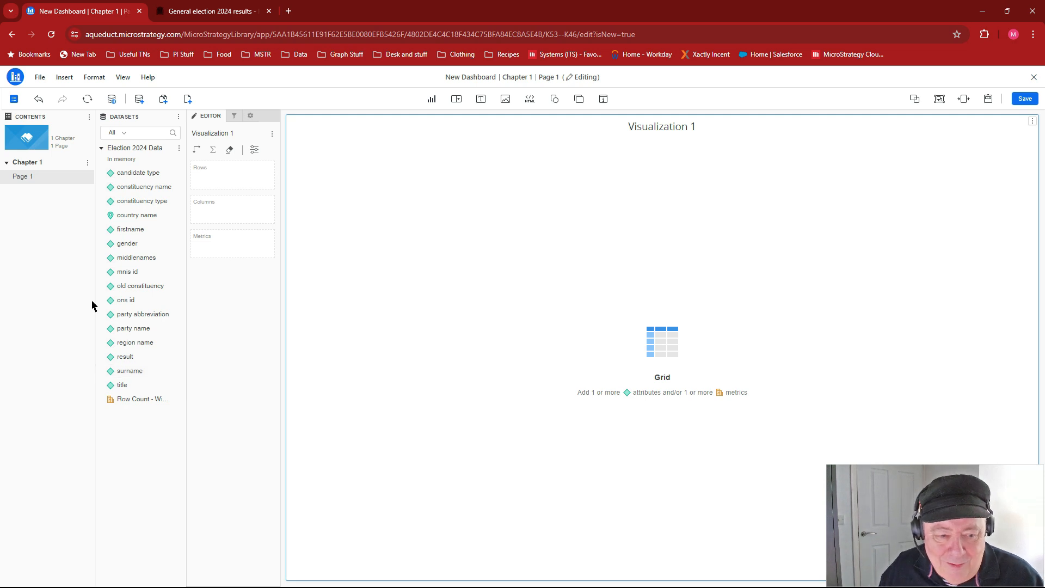
- Open the stand-alone Election 2024 Data dataset for editing, examine its preview columns, and leave without updating it
left_click(180, 148)
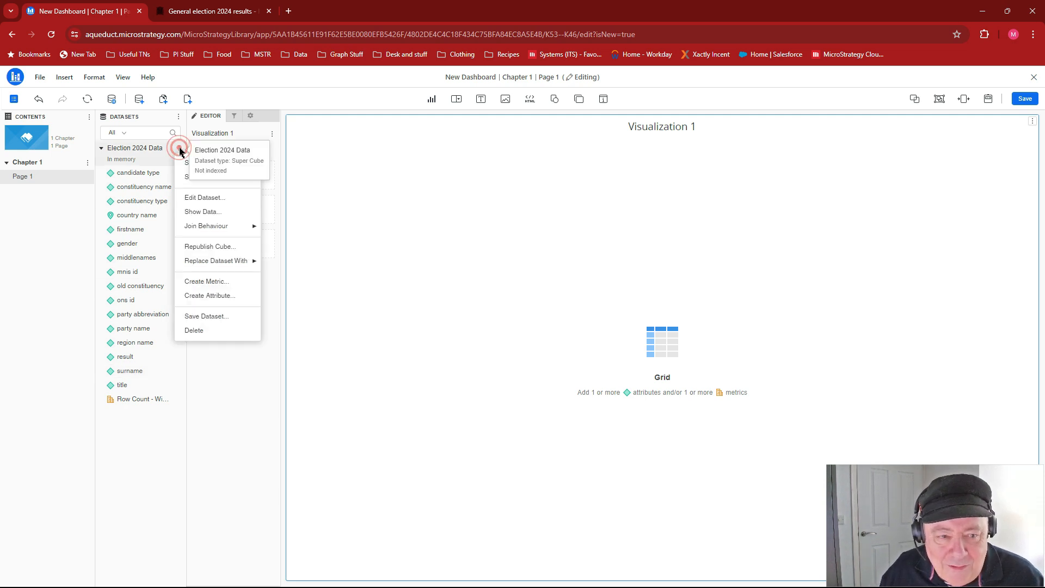
left_click(199, 198)
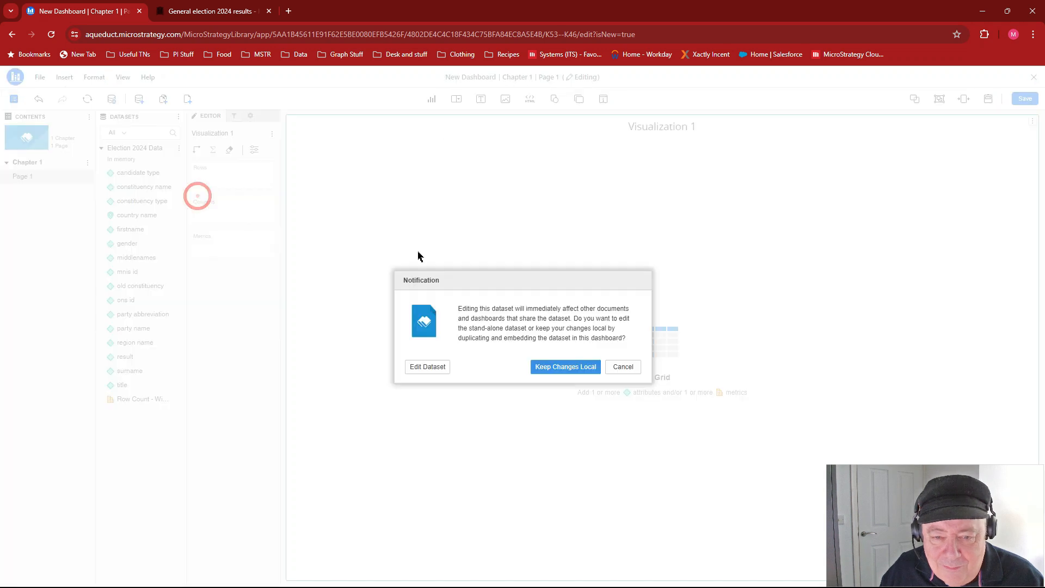
left_click(428, 367)
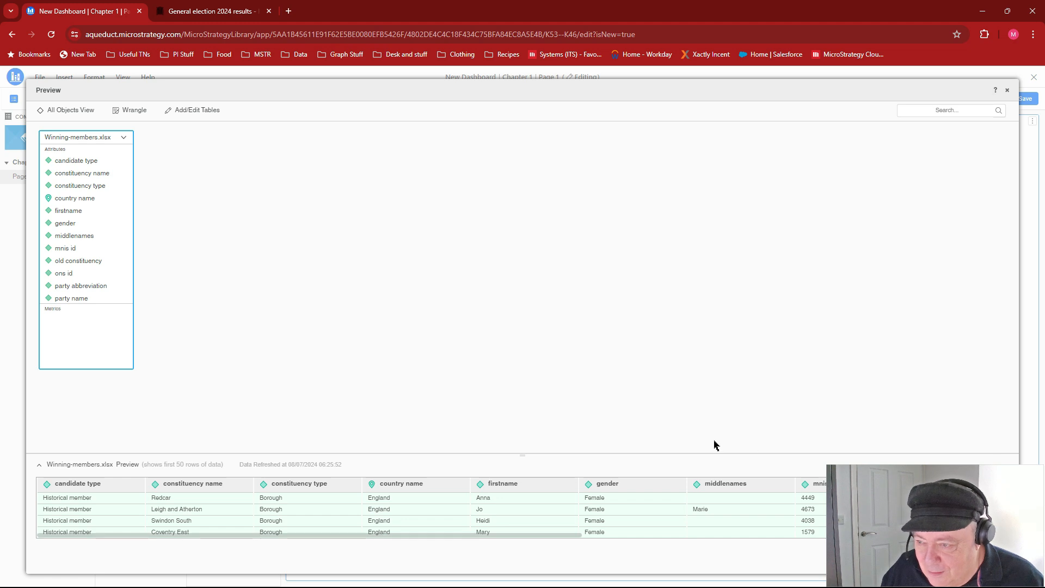
left_click_drag(544, 534, 857, 536)
left_click_drag(526, 534, 205, 526)
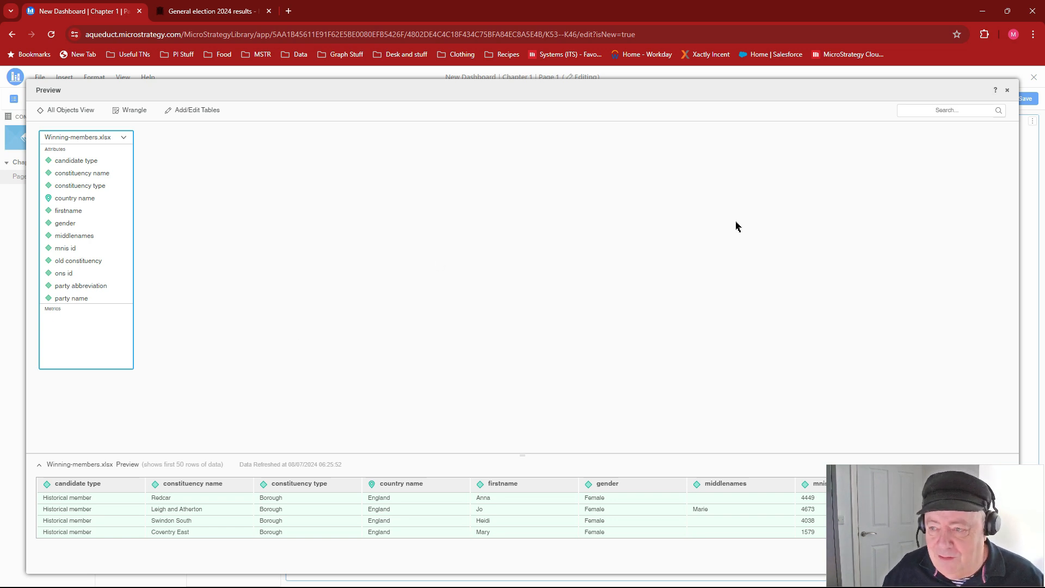
left_click_drag(870, 88, 634, 65)
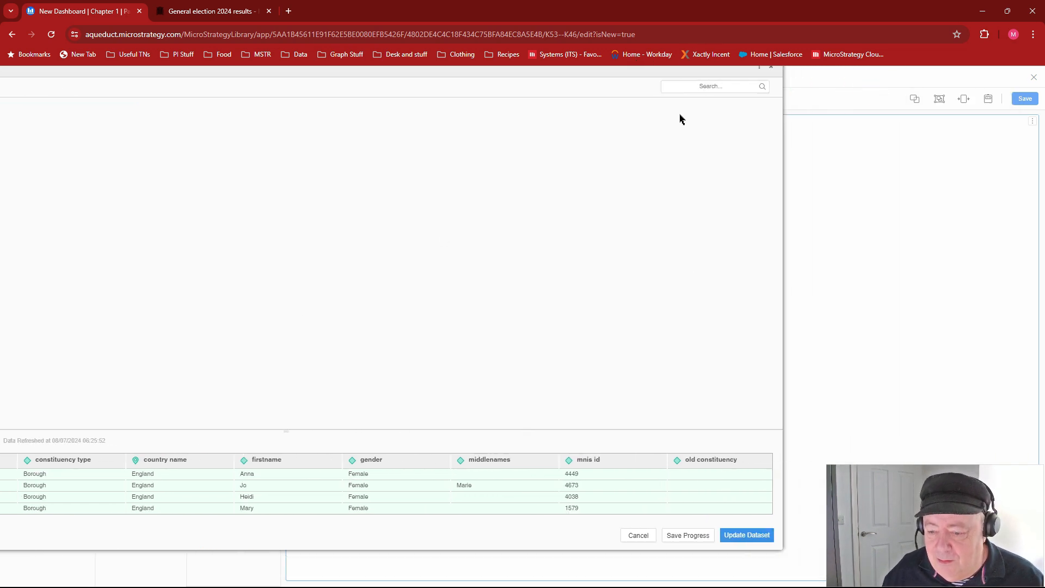
left_click(647, 537)
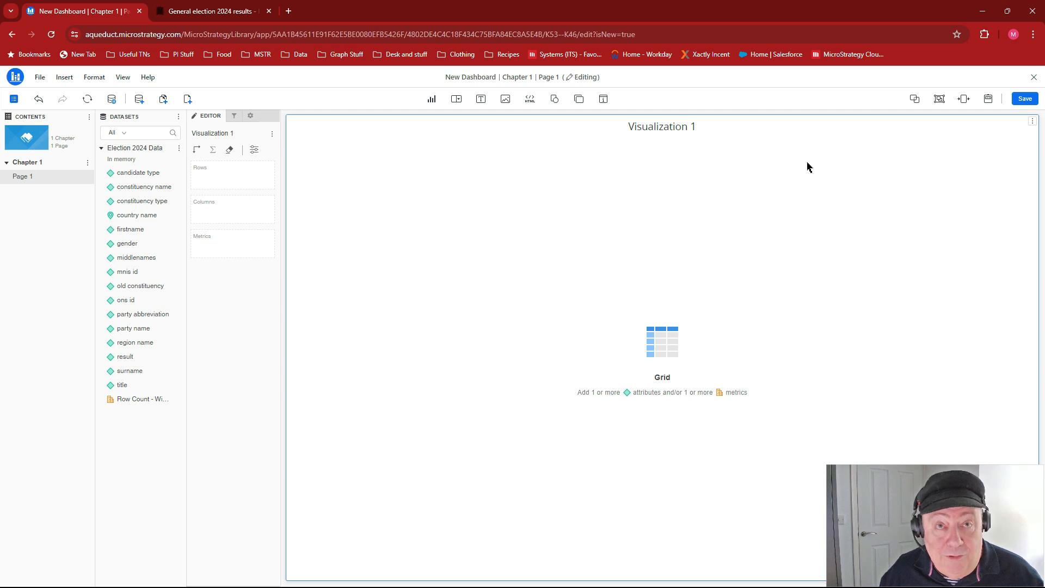
- Use Auto Dashboard to request the suggested graph of Row Count - Winning-members.xlsx by candidate type
left_click(988, 99)
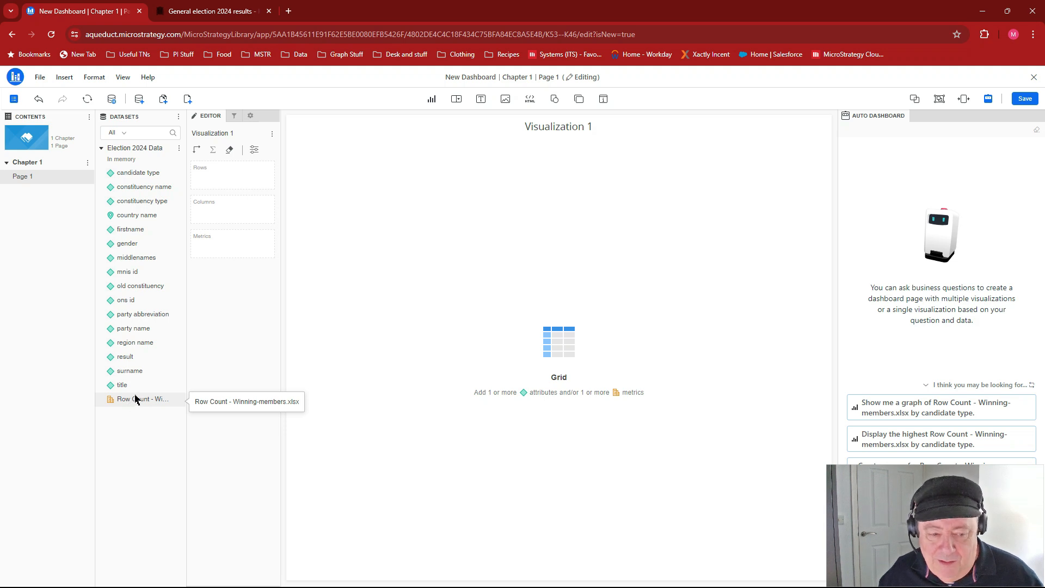
left_click(885, 407)
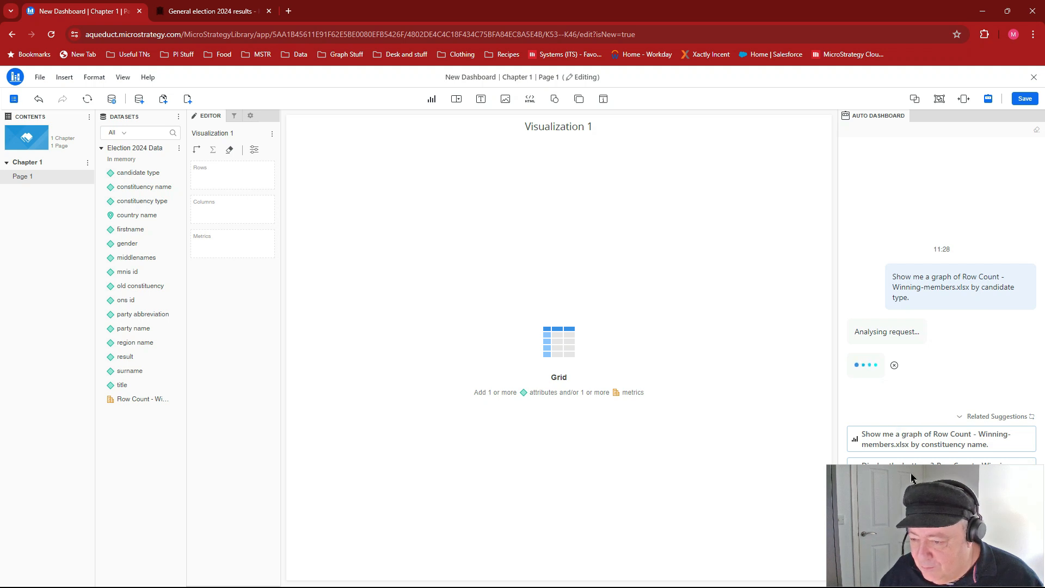
left_click_drag(912, 477, 718, 469)
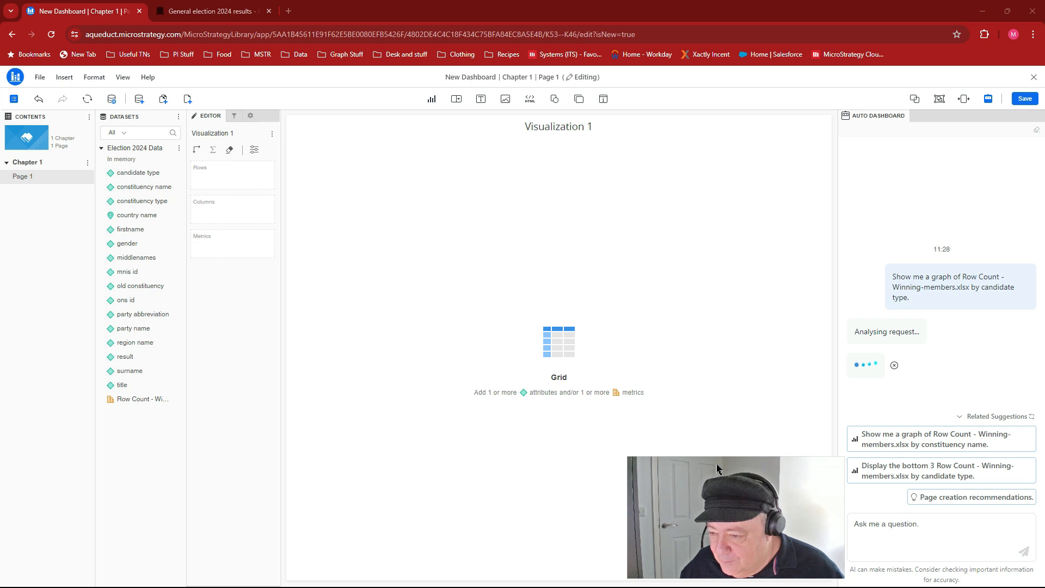
left_click_drag(717, 468, 897, 467)
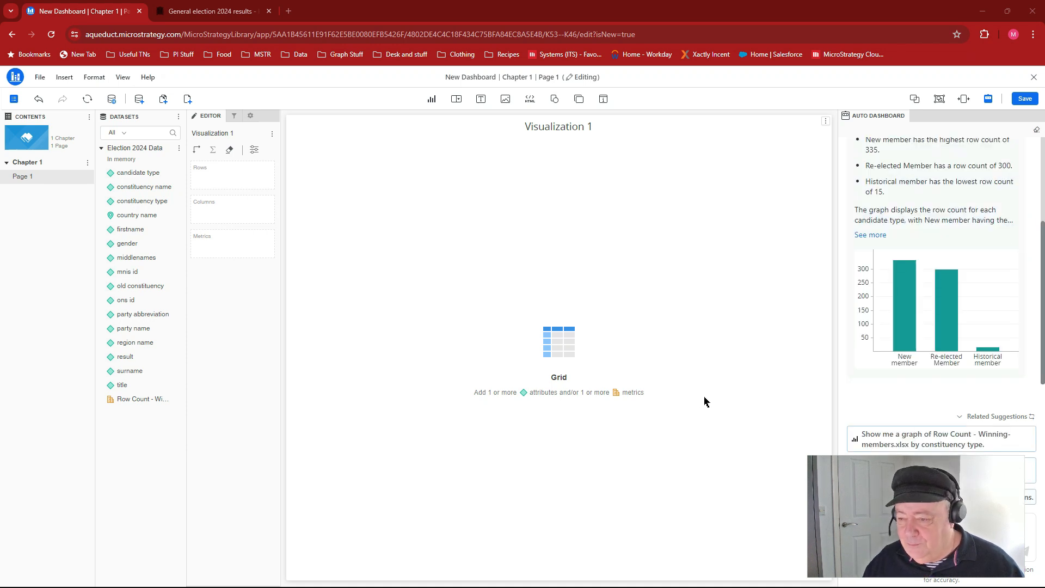
- Place the generated row count by candidate type bar chart on Page 1
mouse_move(907, 376)
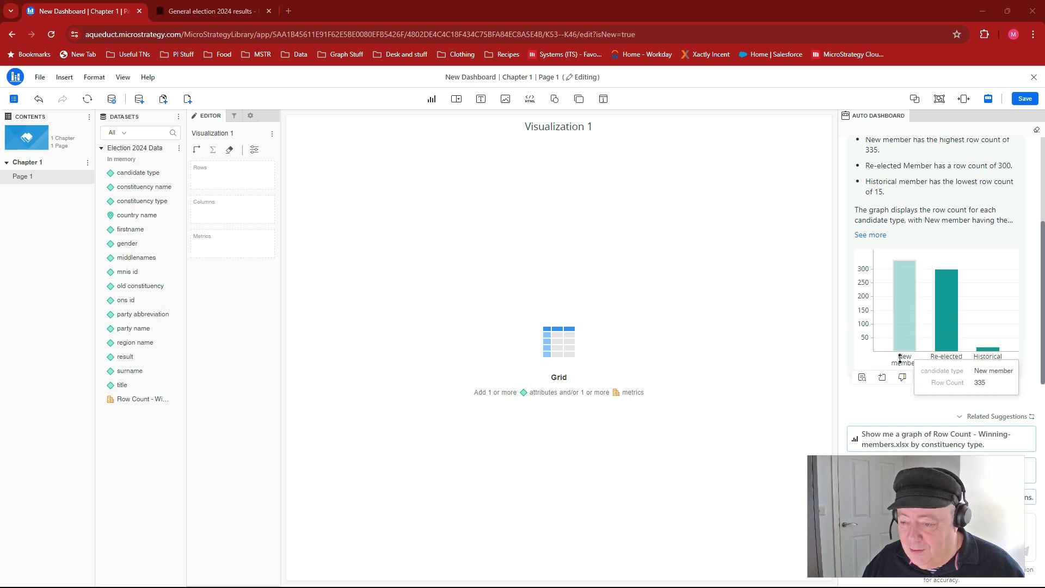
mouse_move(863, 376)
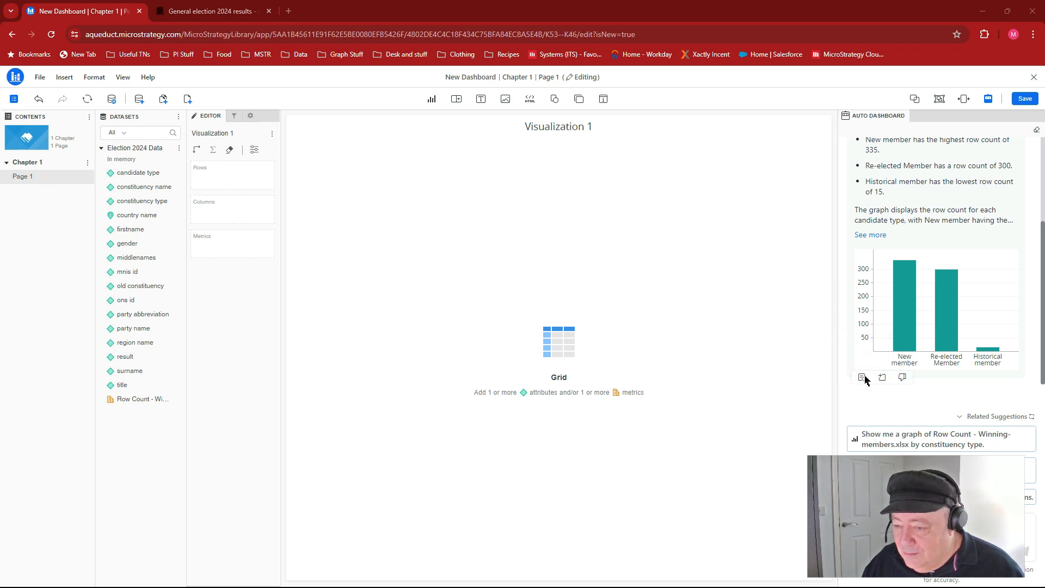
left_click(862, 378)
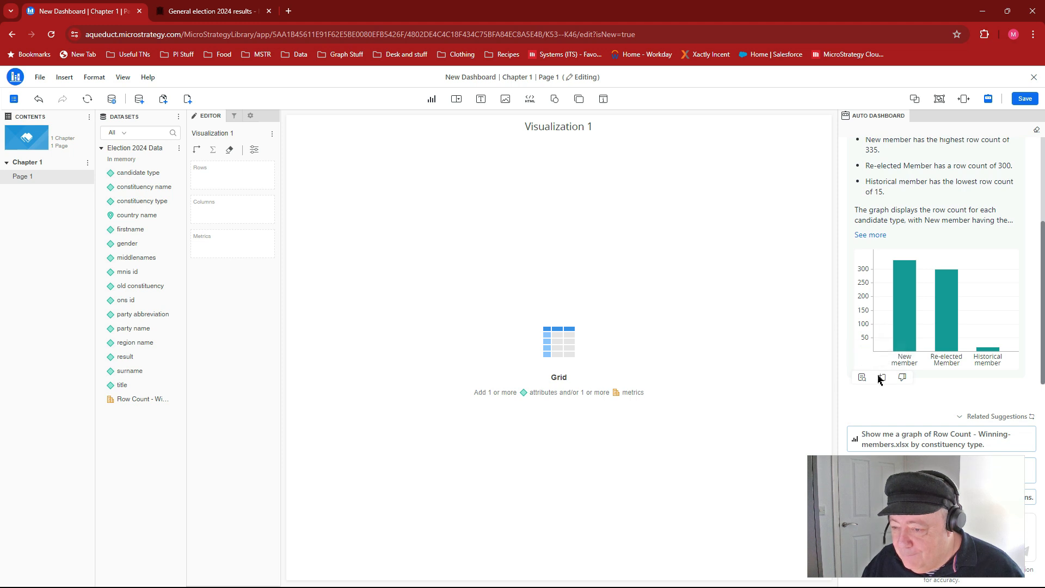
left_click(882, 377)
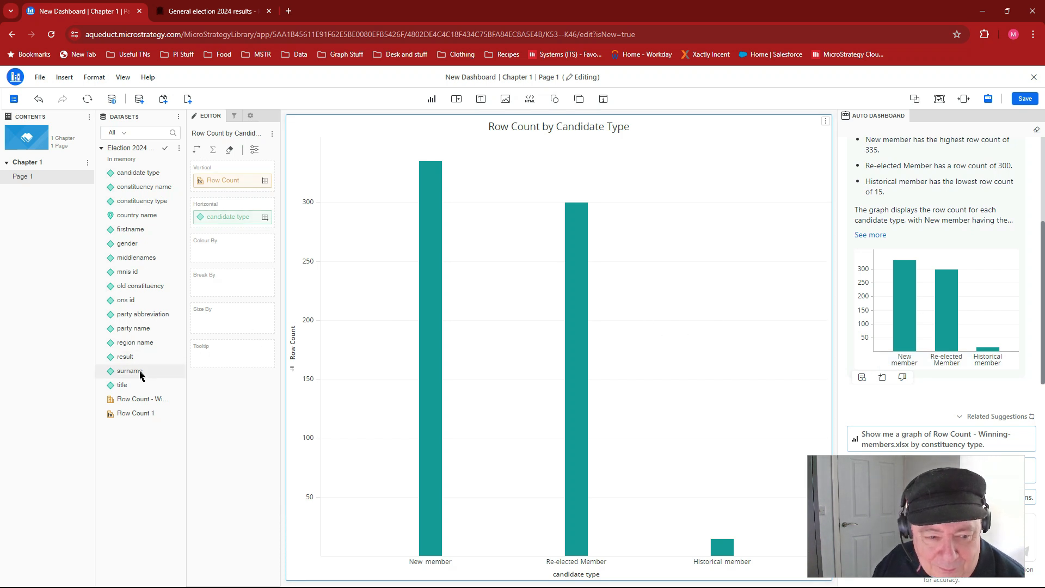
- Ask Auto Dashboard "Show me row count by party name", using the party name attribute from the dataset
left_click_drag(972, 462, 750, 454)
left_click(909, 519)
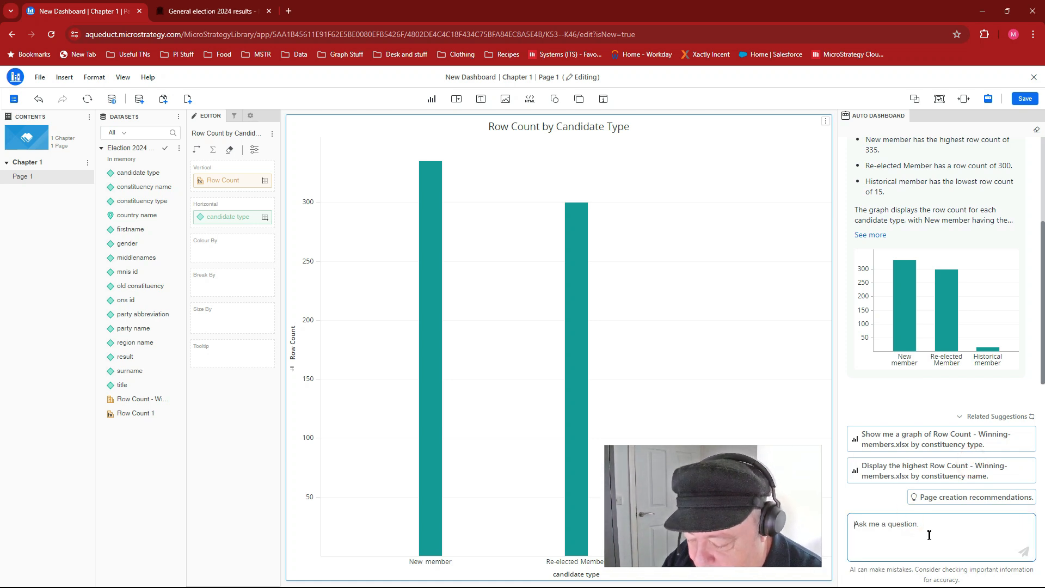
type("Show me row")
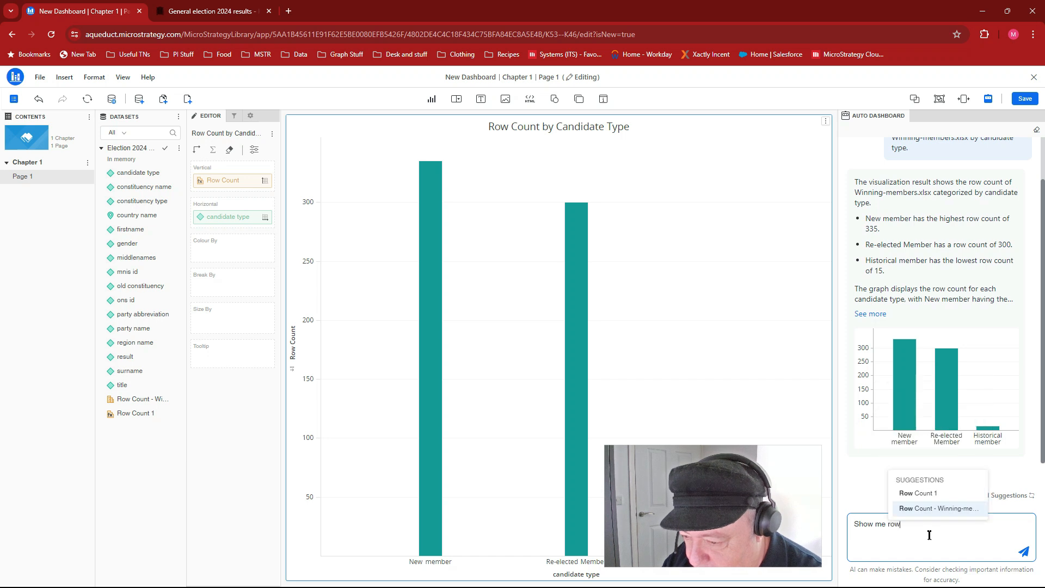
type(" count")
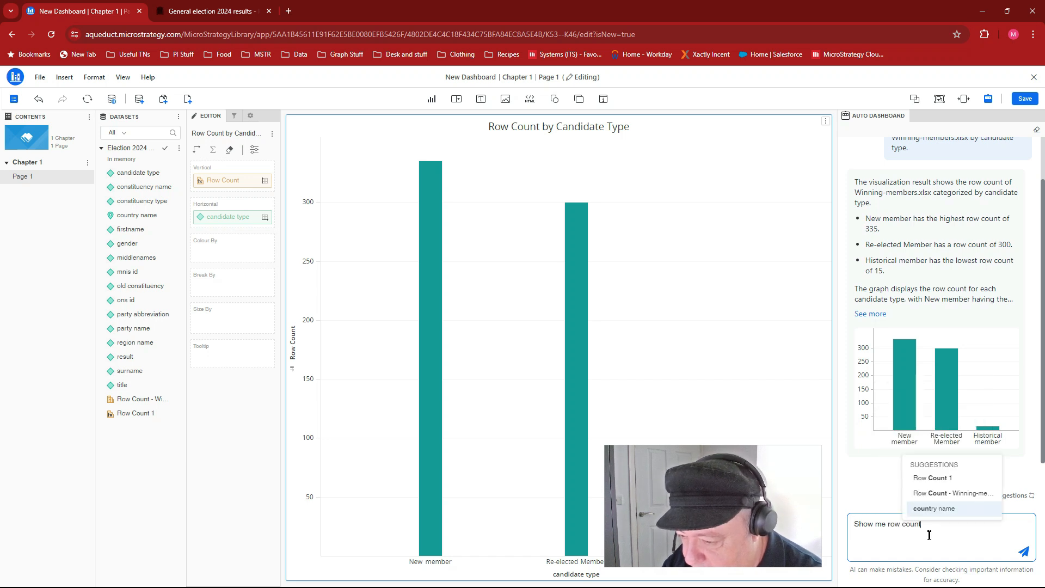
type(" by part")
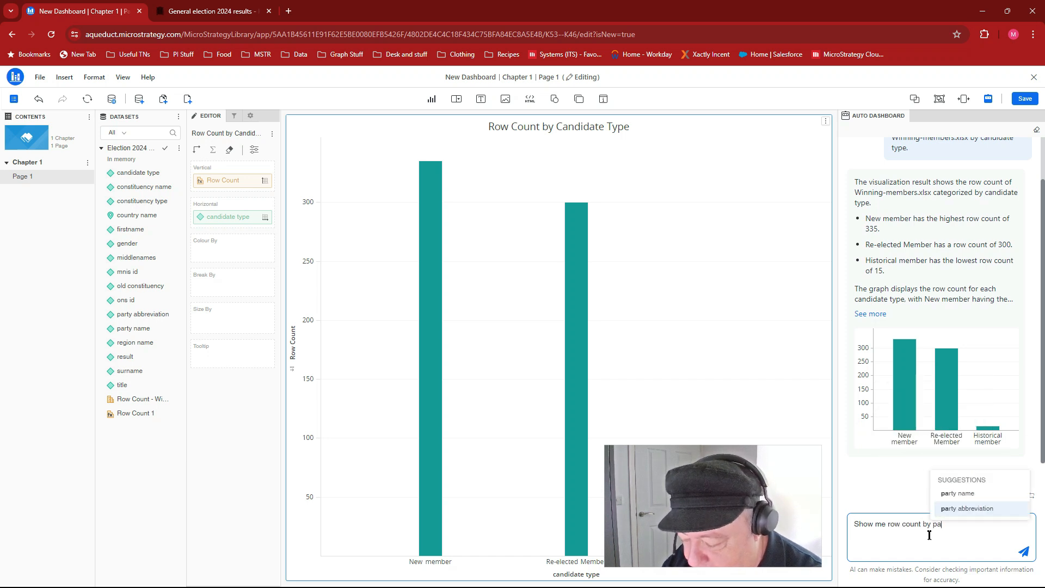
left_click(950, 493)
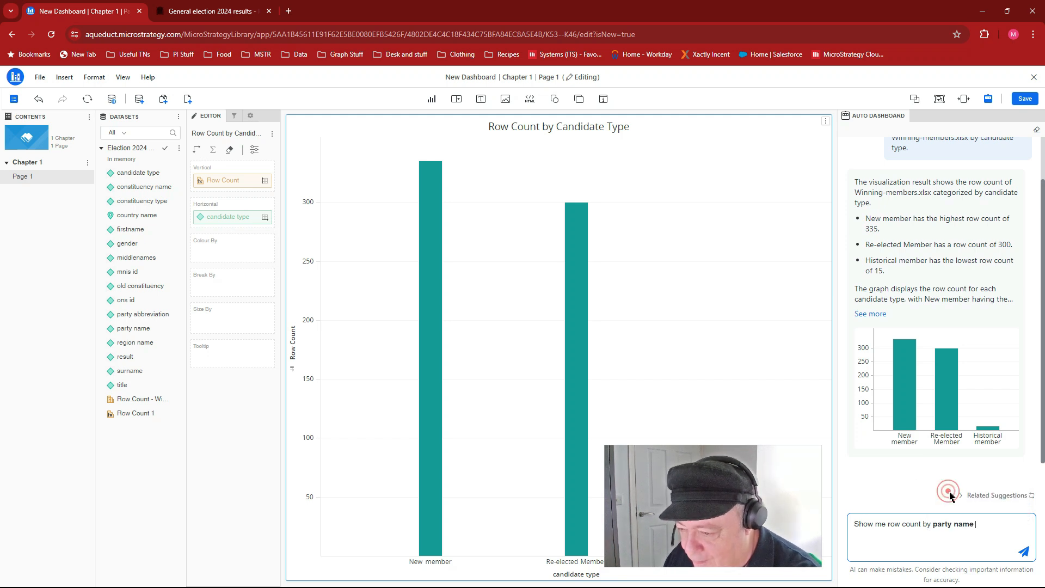
left_click(1024, 551)
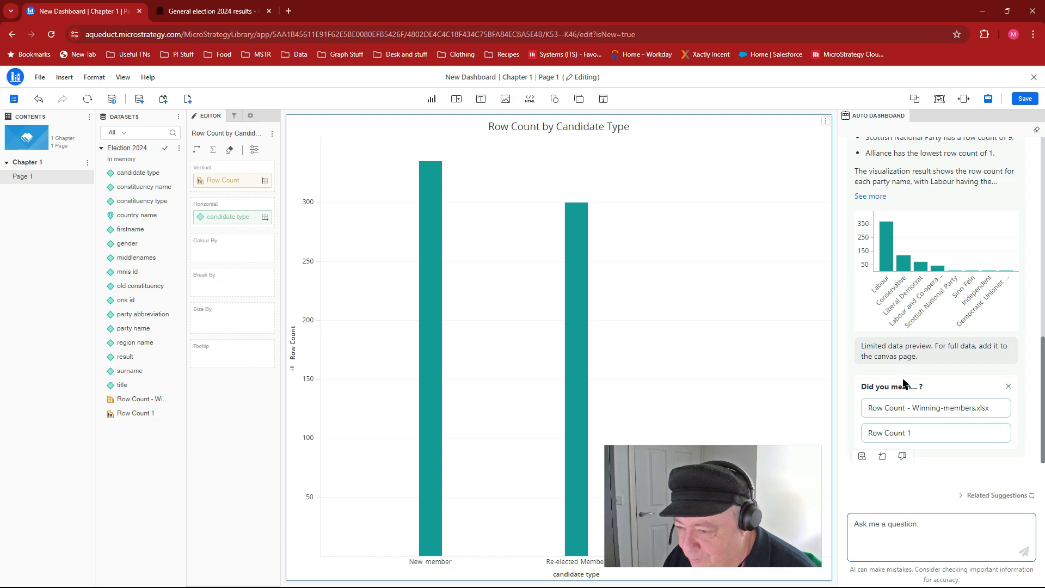
- Add the generated row count by party name chart to Page 1 and inspect the values of its tallest bars
left_click(881, 460)
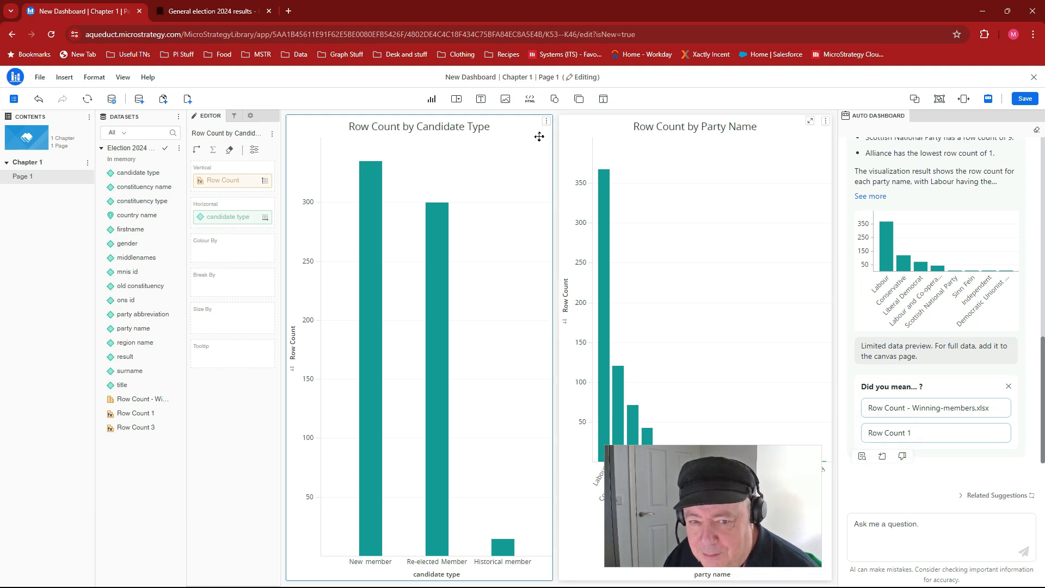
mouse_move(609, 203)
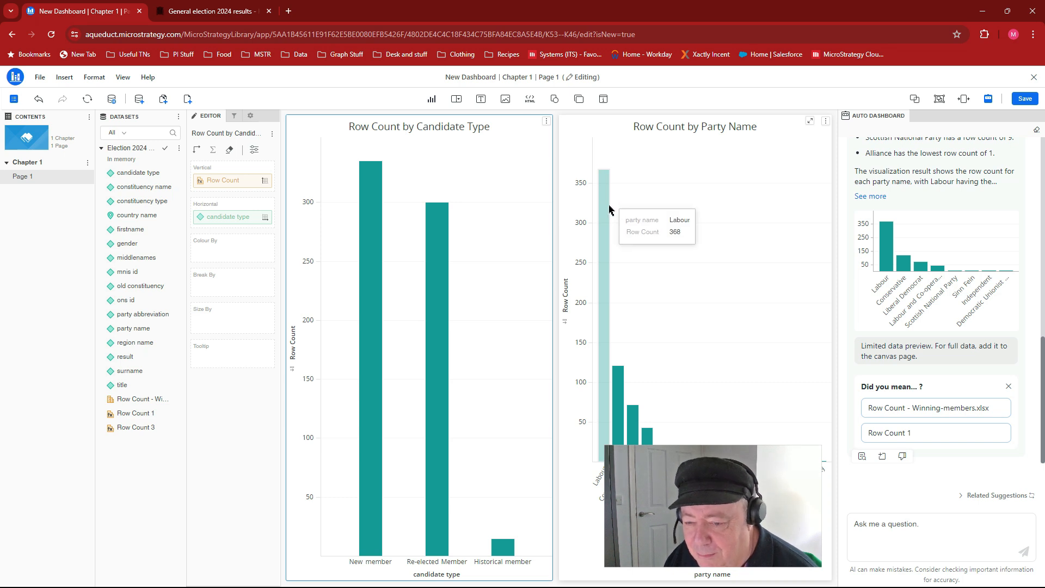
mouse_move(622, 378)
mouse_move(636, 415)
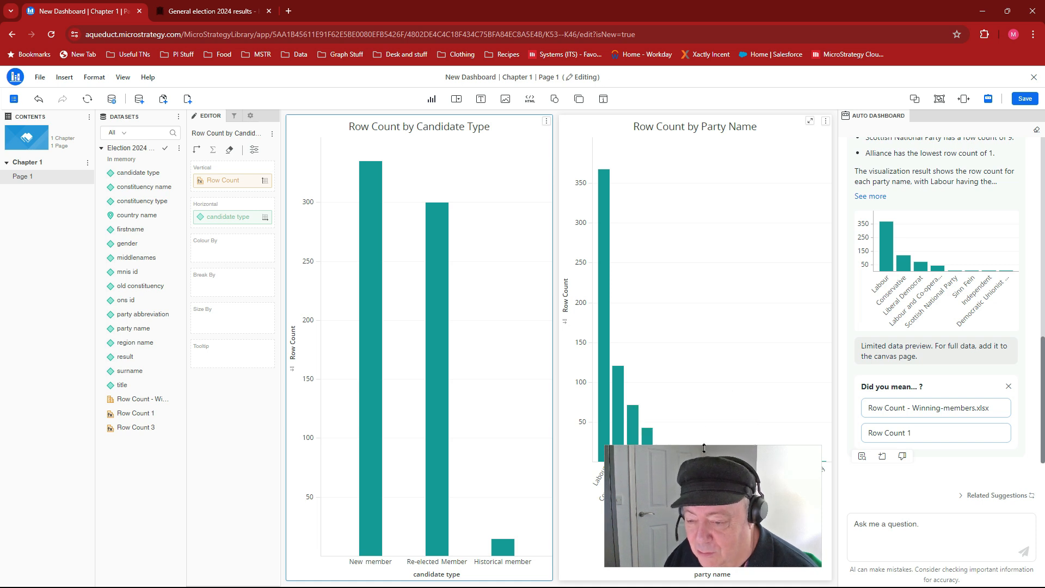
left_click_drag(710, 450, 950, 471)
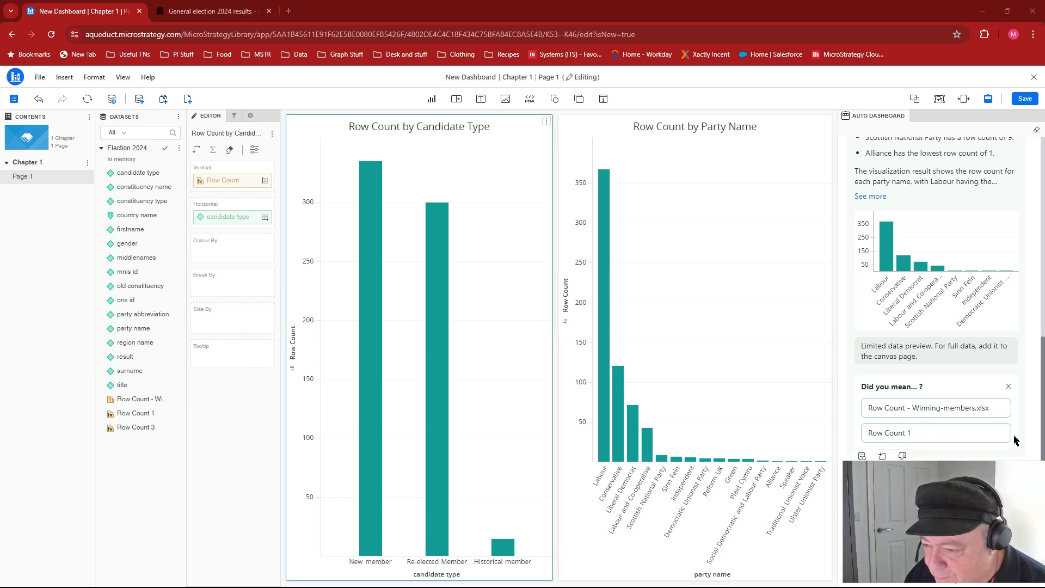
- Ask Auto Dashboard "Show me Row Count - Winning-members.xlsx for all result" and add the generated chart to Page 1
left_click(936, 530)
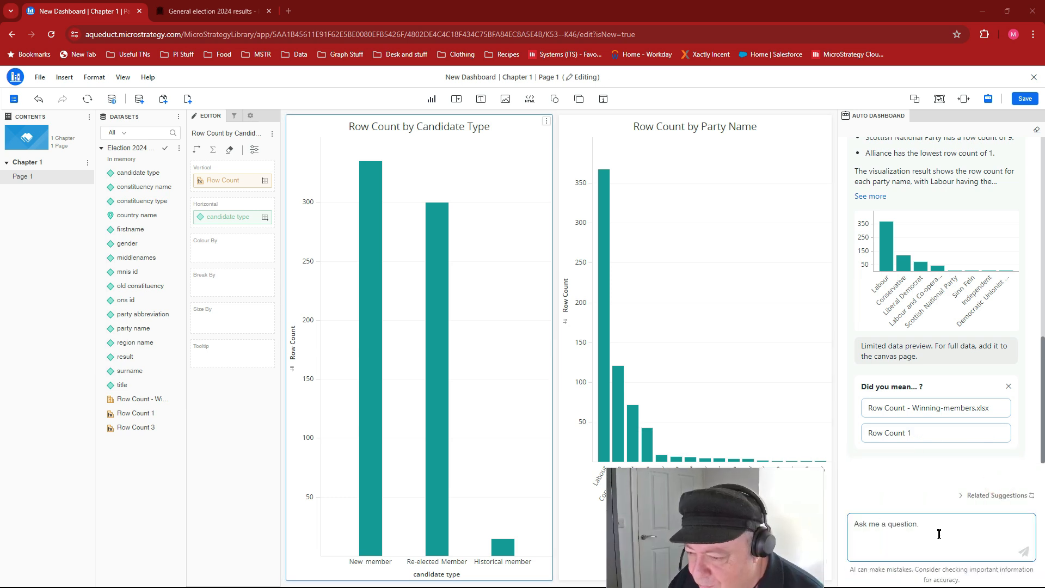
scroll(934, 330, "up", 4)
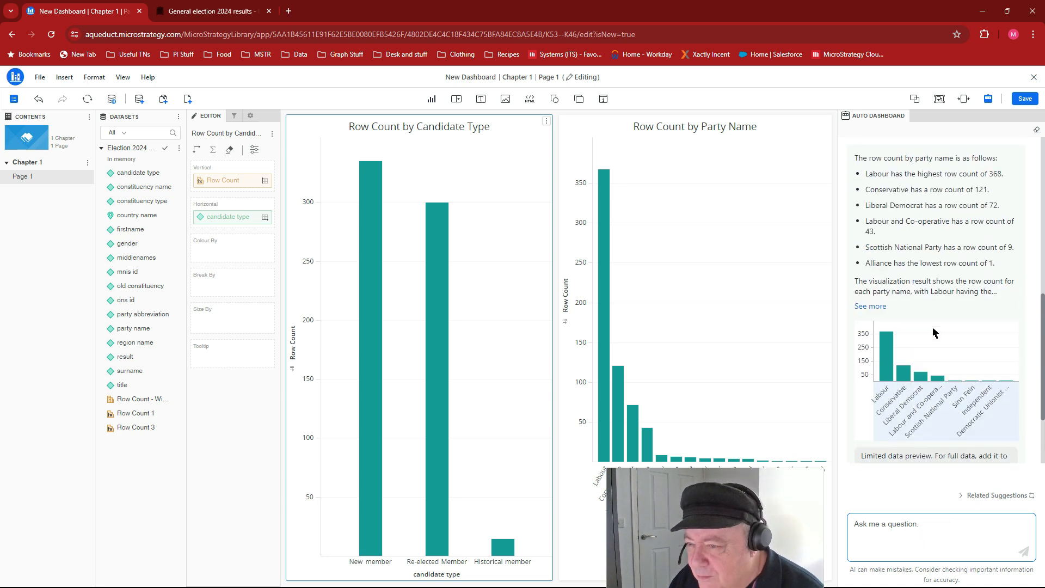
scroll(934, 330, "up", 5)
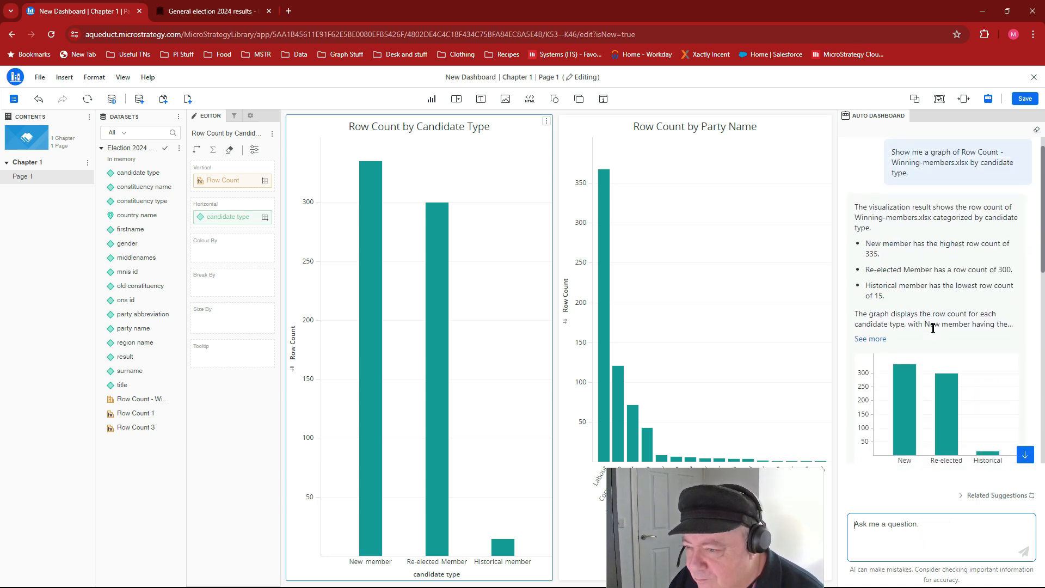
scroll(932, 329, "down", 8)
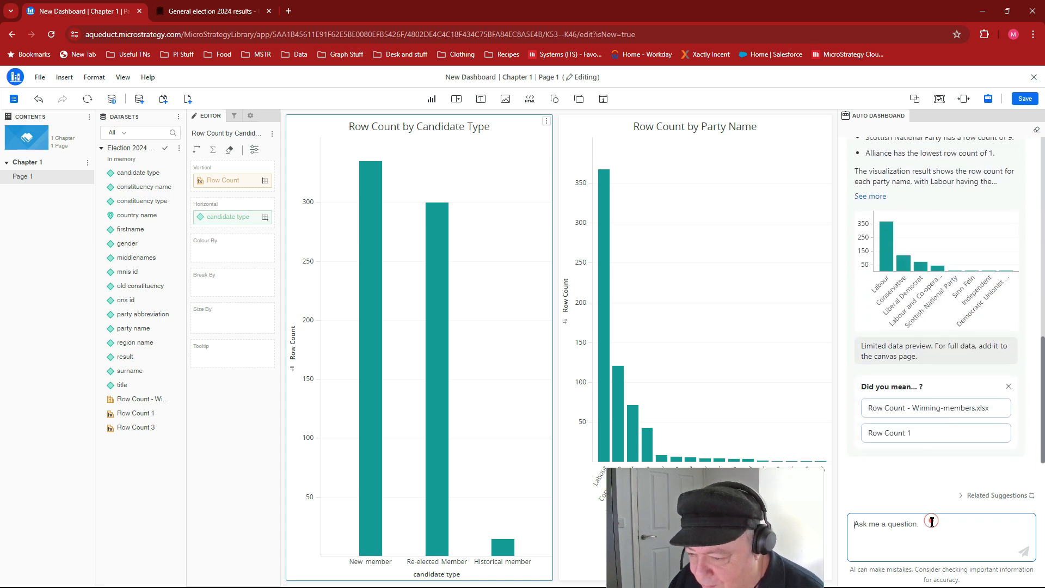
type("SHow")
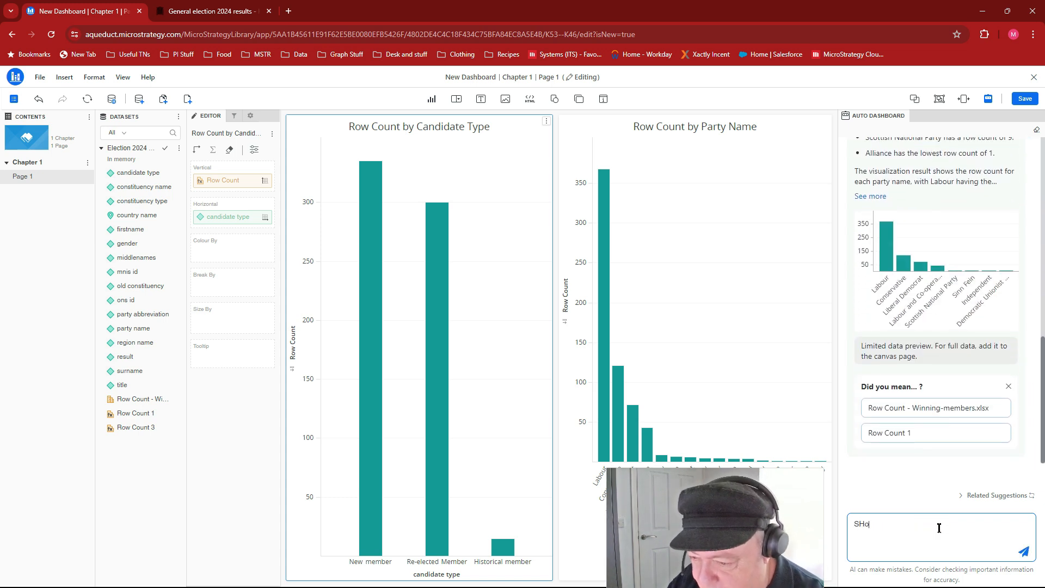
key("BackSpace")
key("BackSpace")
key("BackSpace")
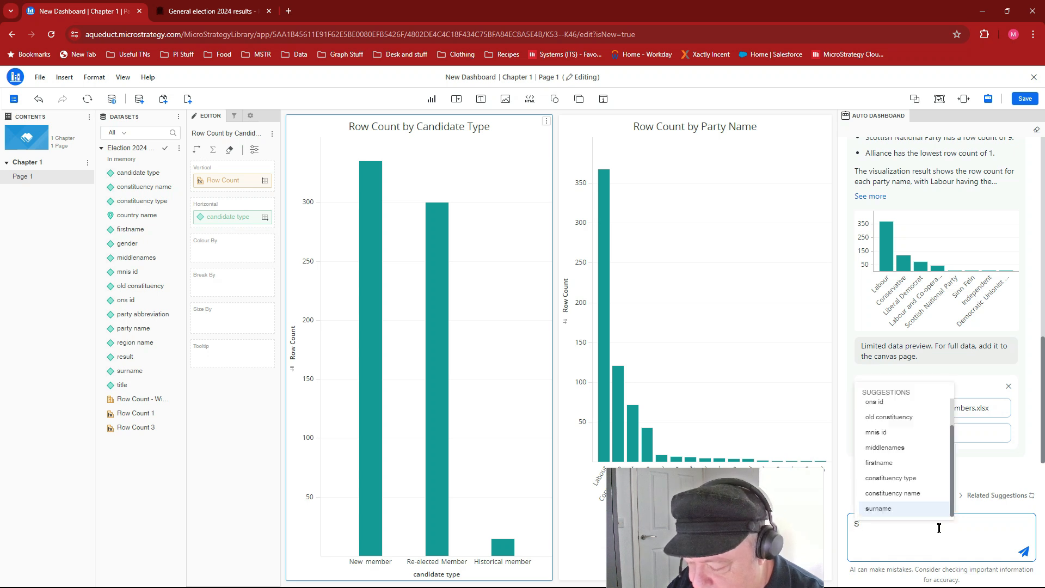
type("how me ")
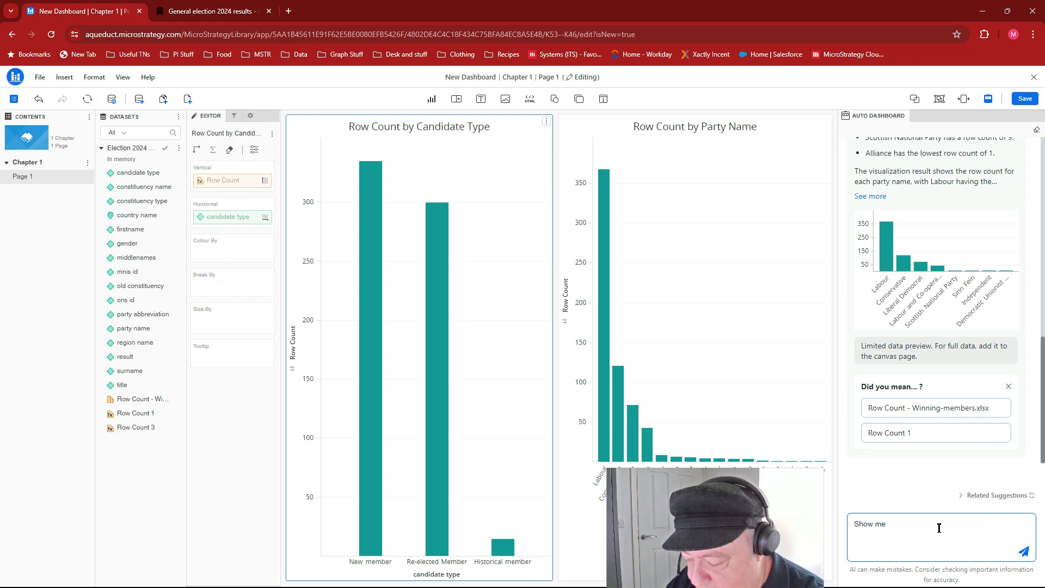
type("ro")
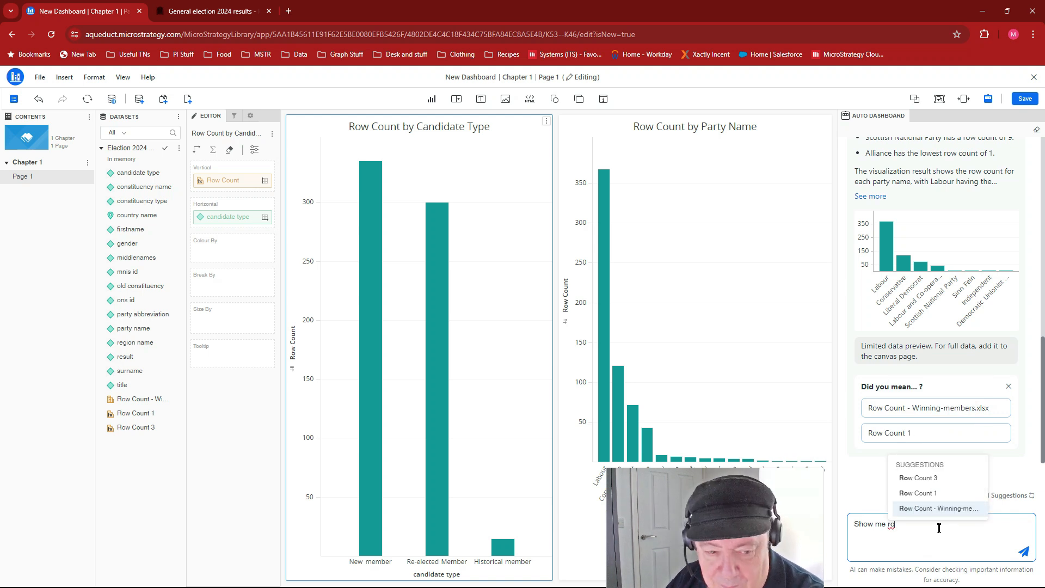
key("Return")
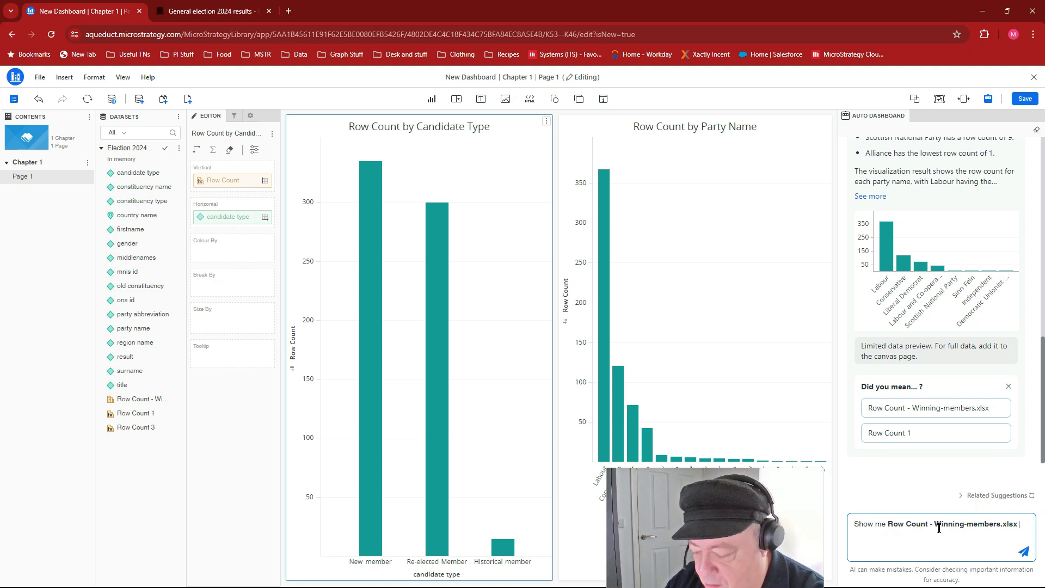
type("for")
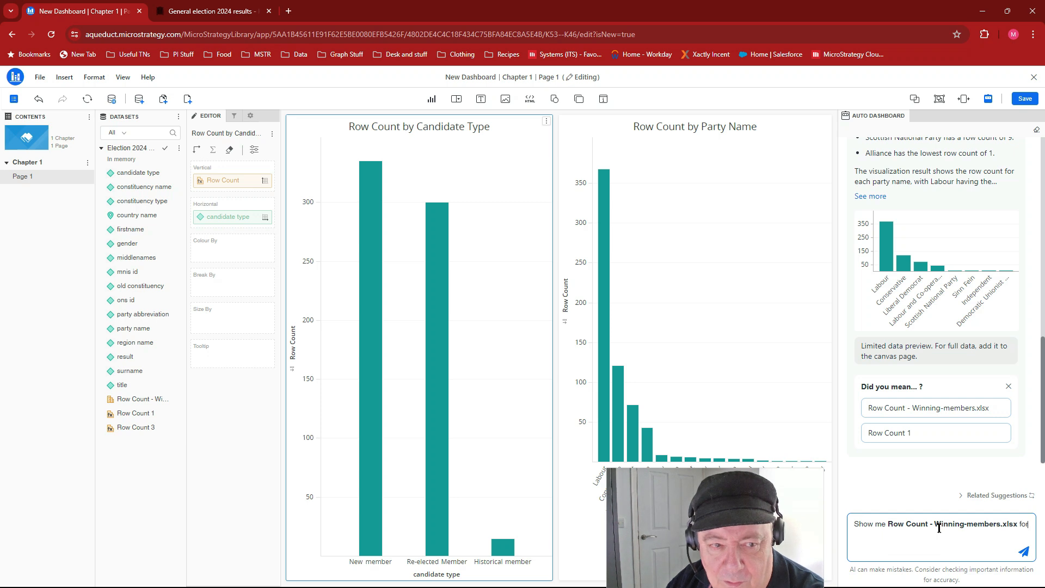
type(" all")
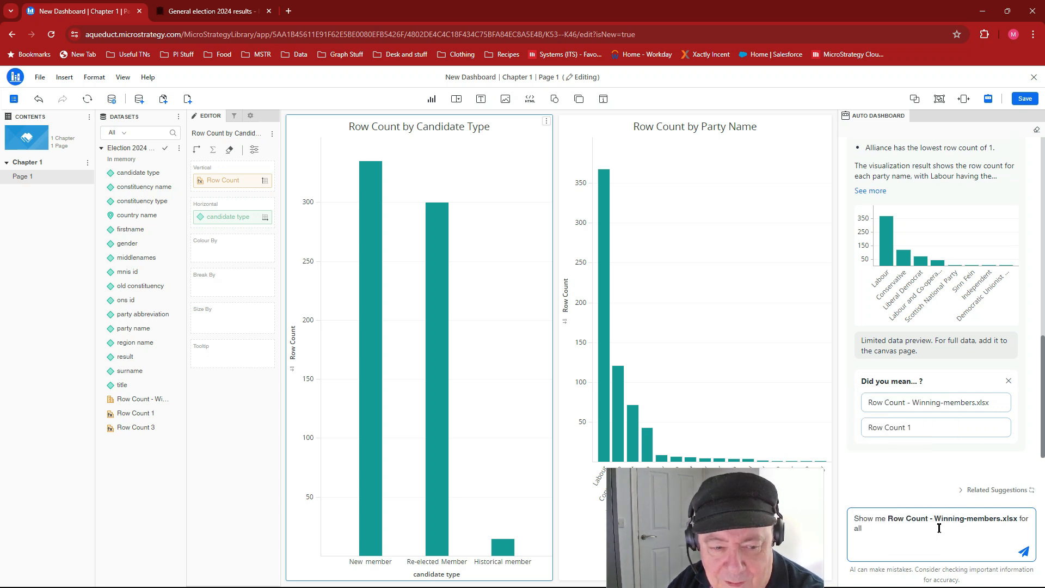
type(" resu")
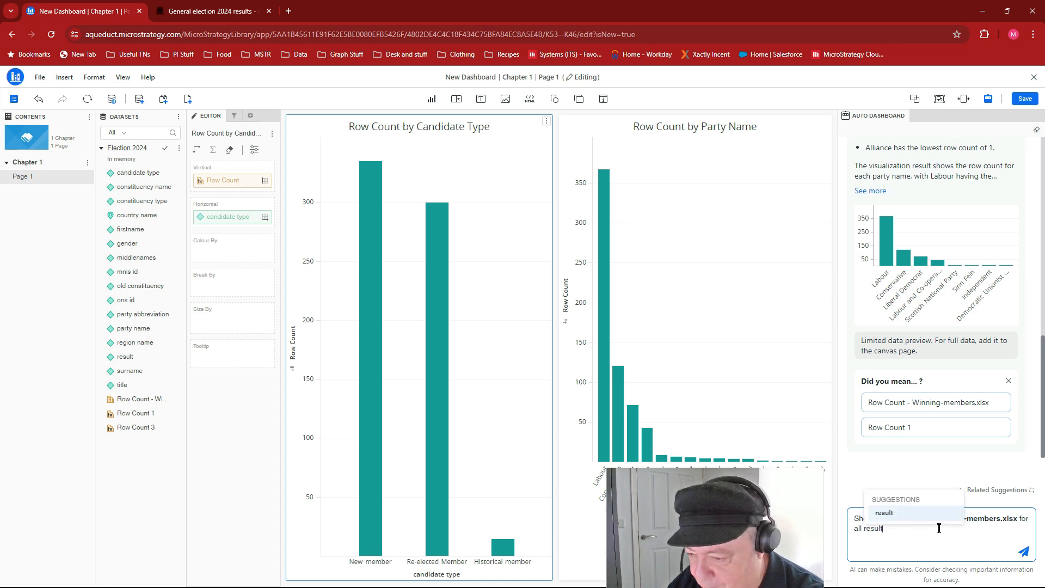
type("lt")
key("Return")
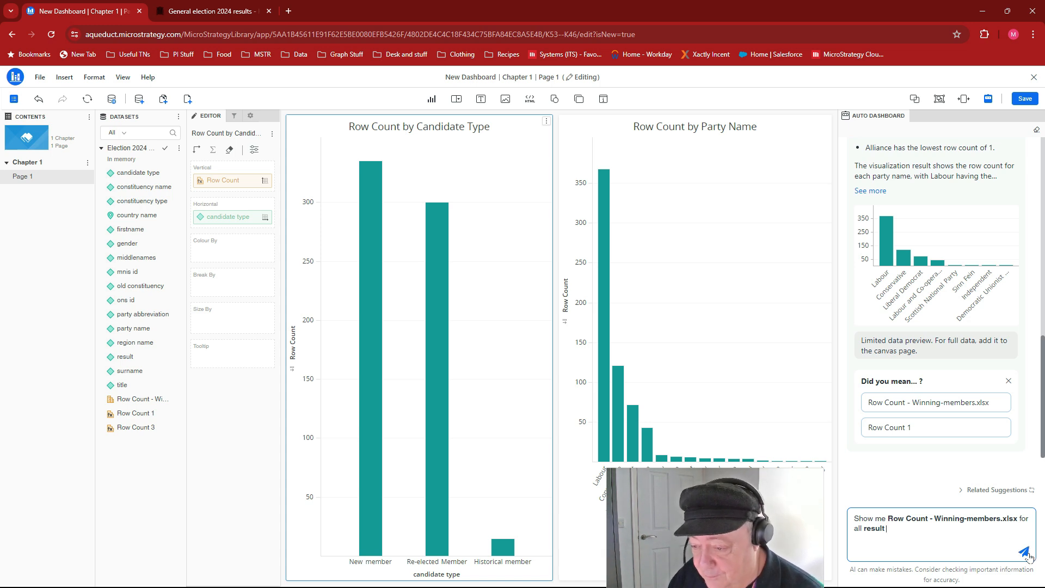
left_click(1021, 550)
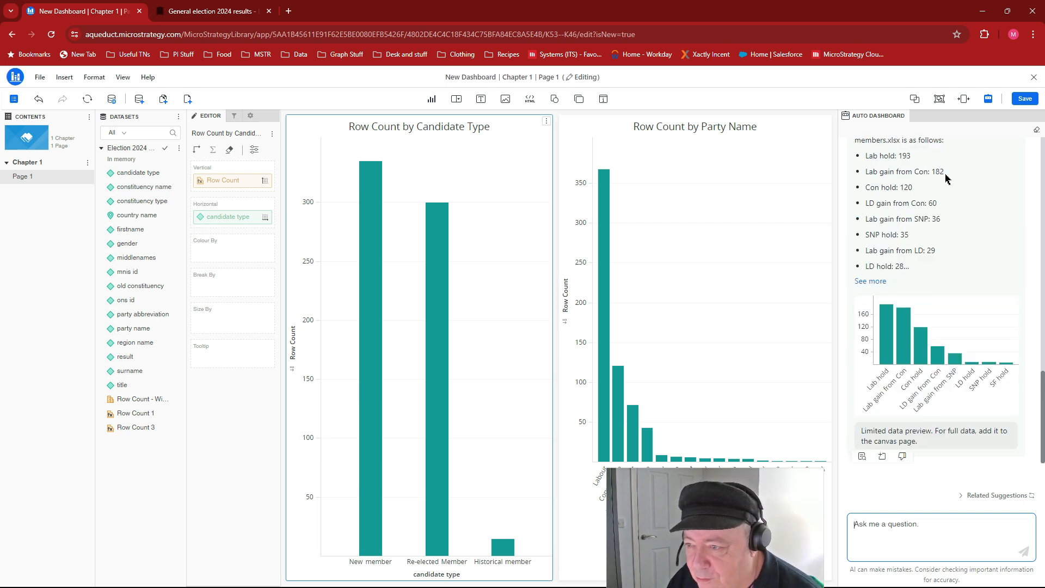
left_click(882, 456)
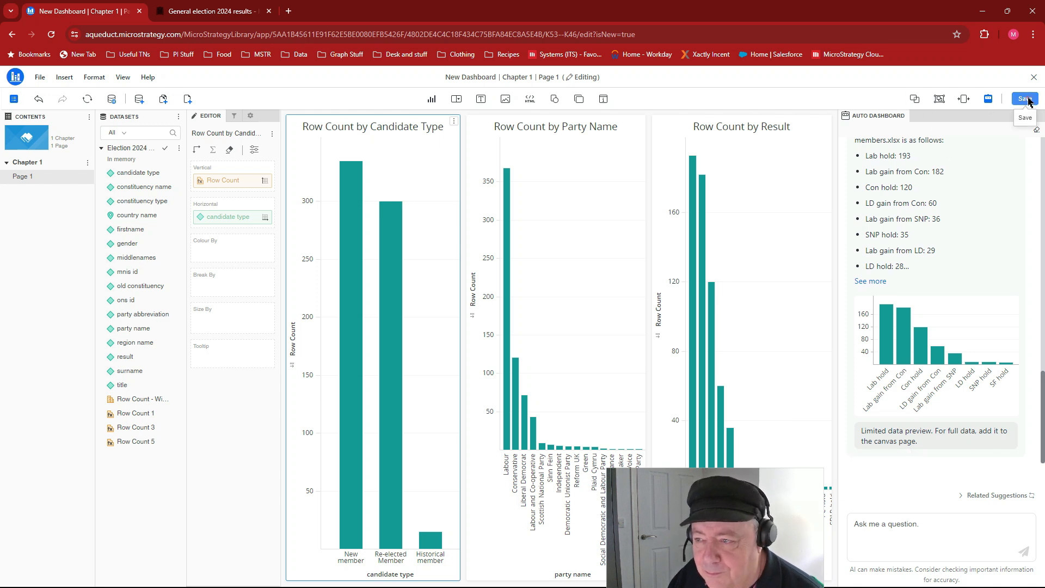
- Save the dashboard under the name Election 2024 Dashboard in the default folder
left_click(1025, 98)
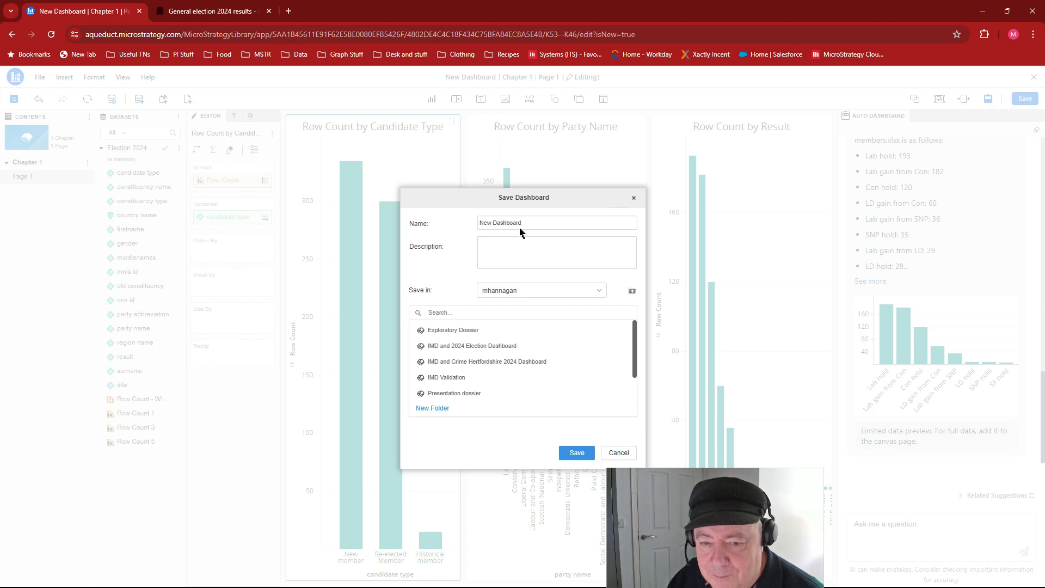
left_click_drag(525, 223, 461, 223)
type("E")
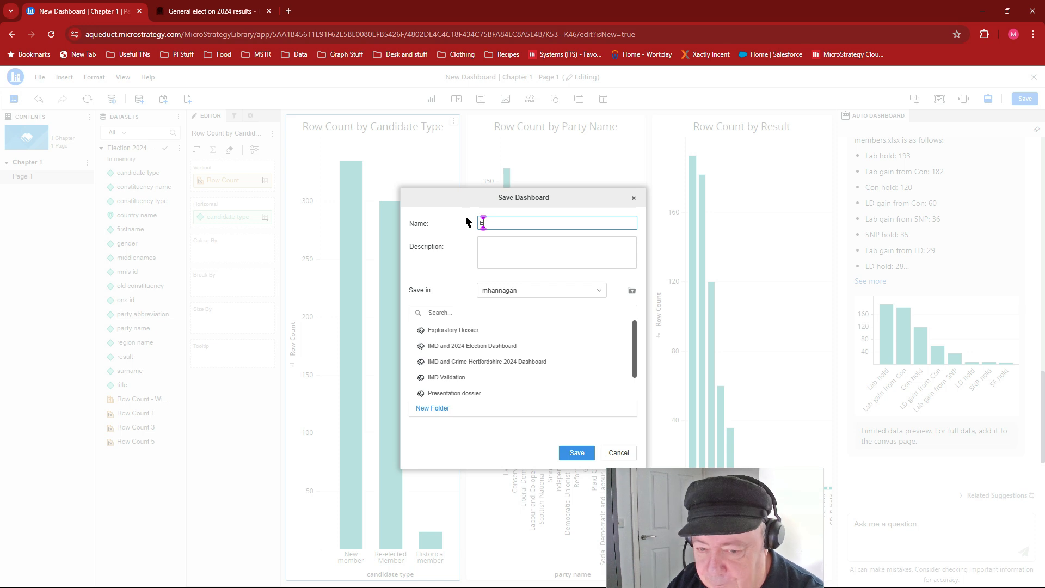
type("lectio")
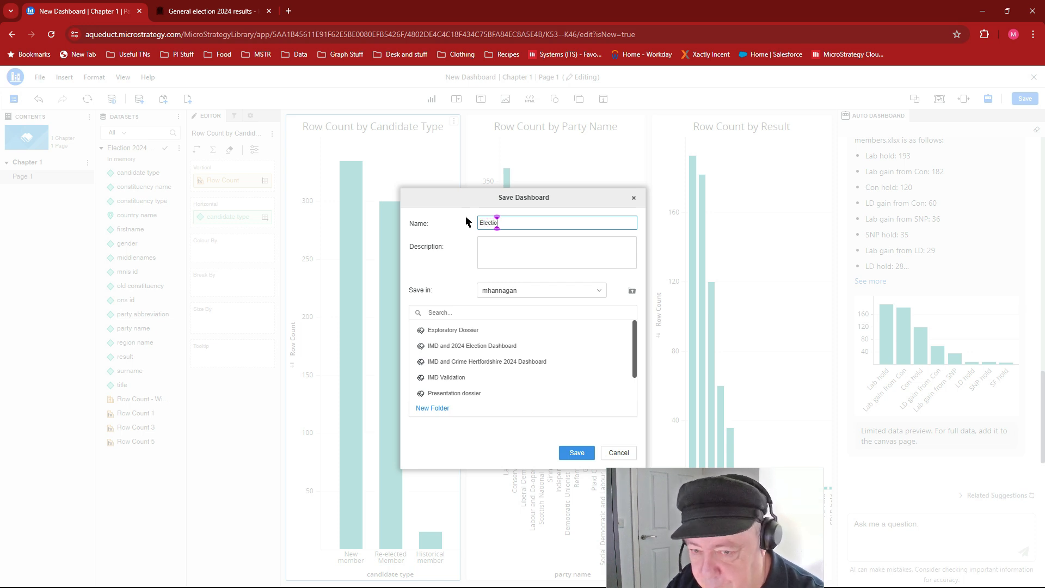
type("n 202")
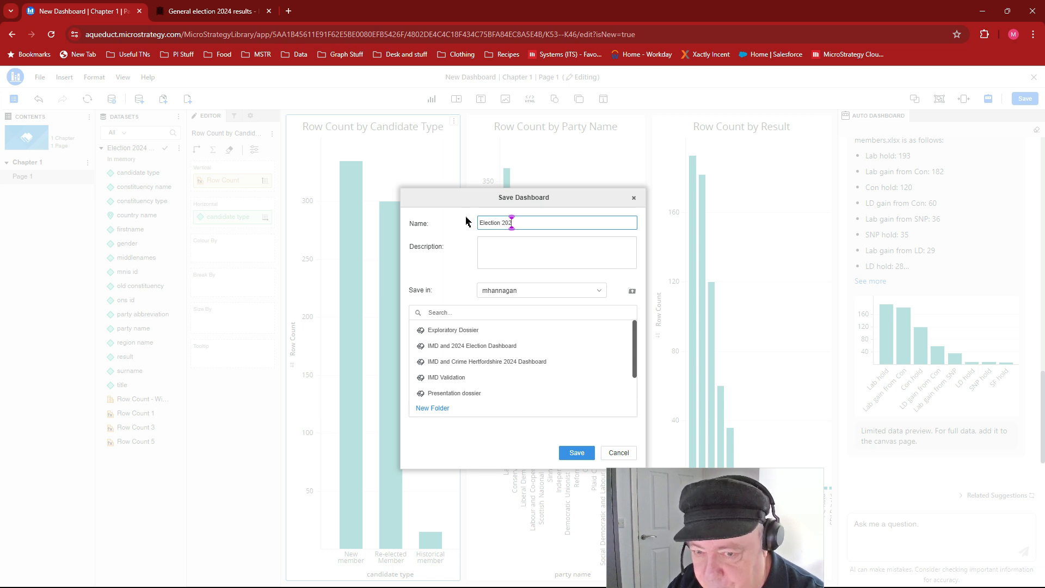
type("4 Da")
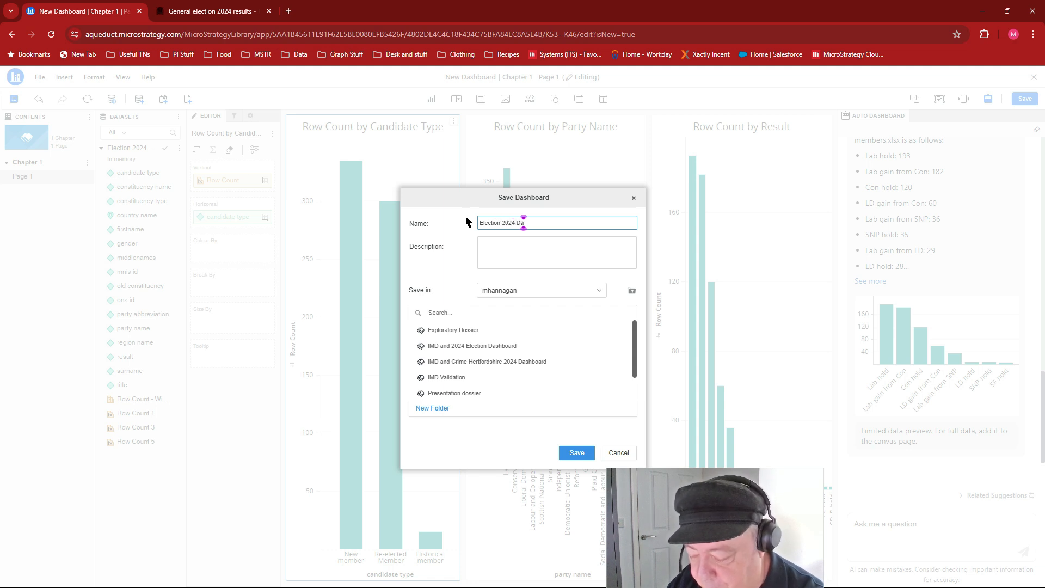
type("shb")
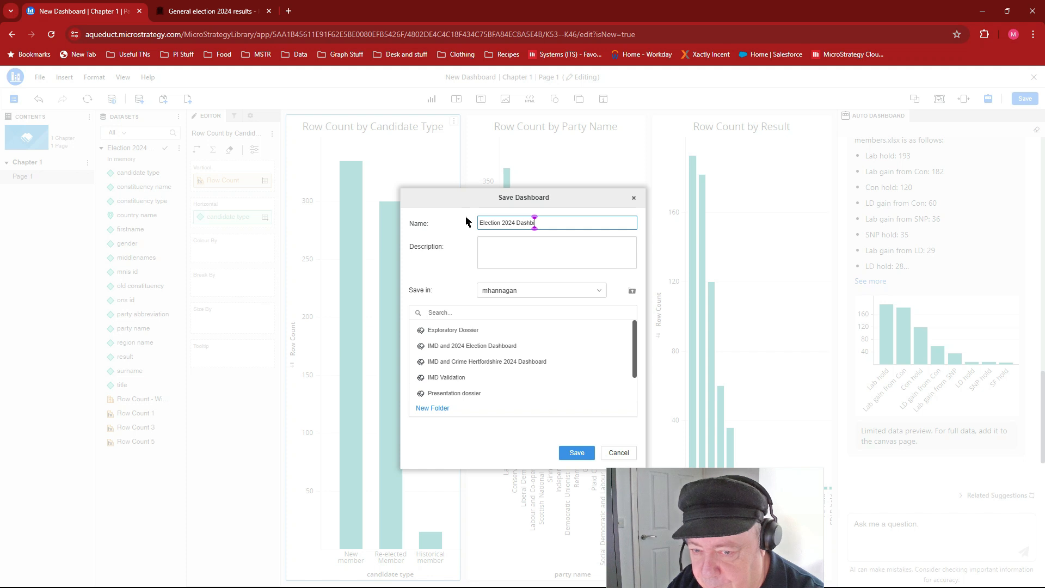
type("oard")
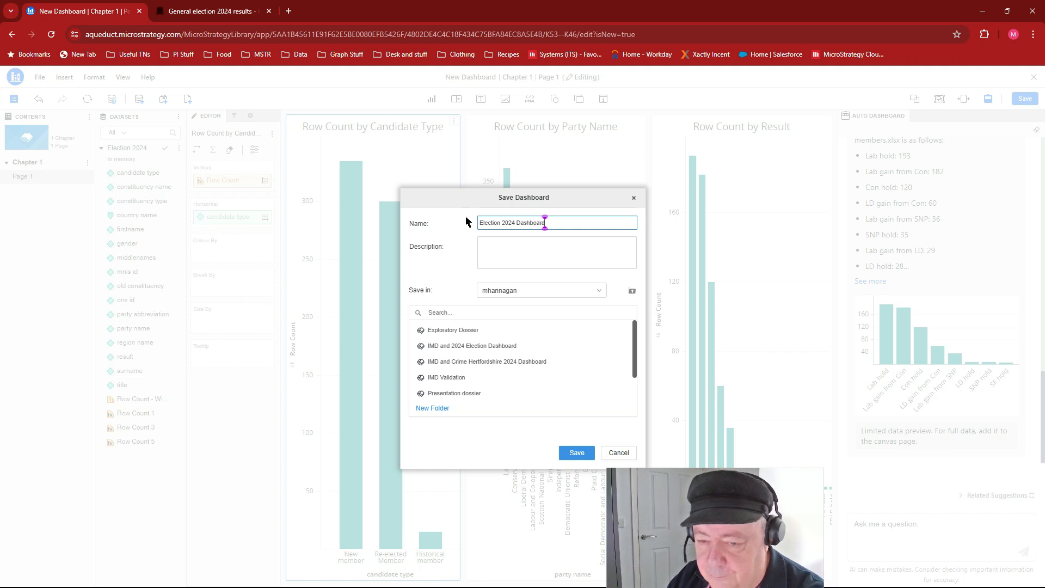
left_click(578, 455)
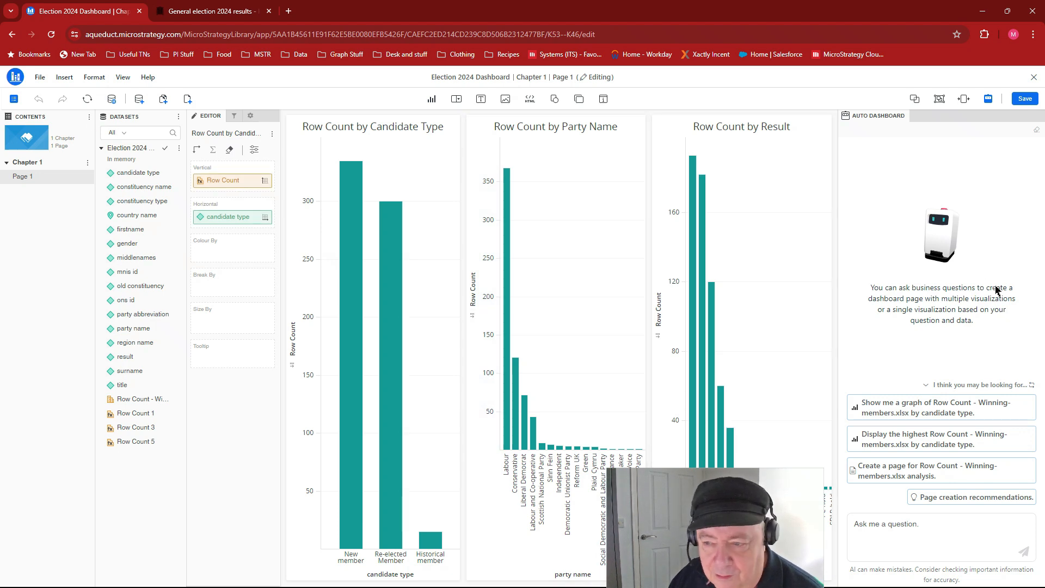
- Return to the Library and open Election 2024 Dashboard to view its charts
left_click(18, 83)
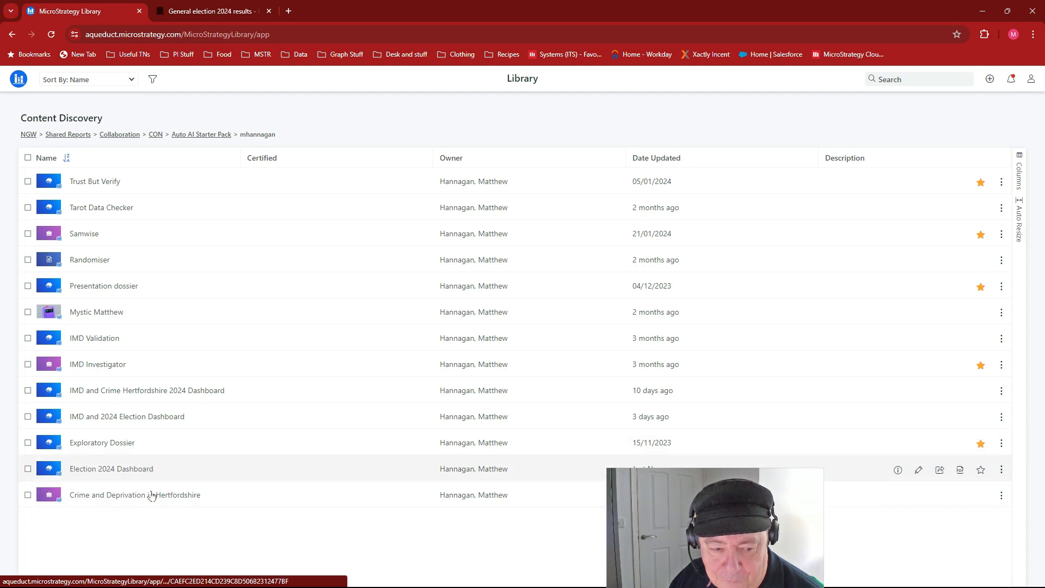
left_click(125, 470)
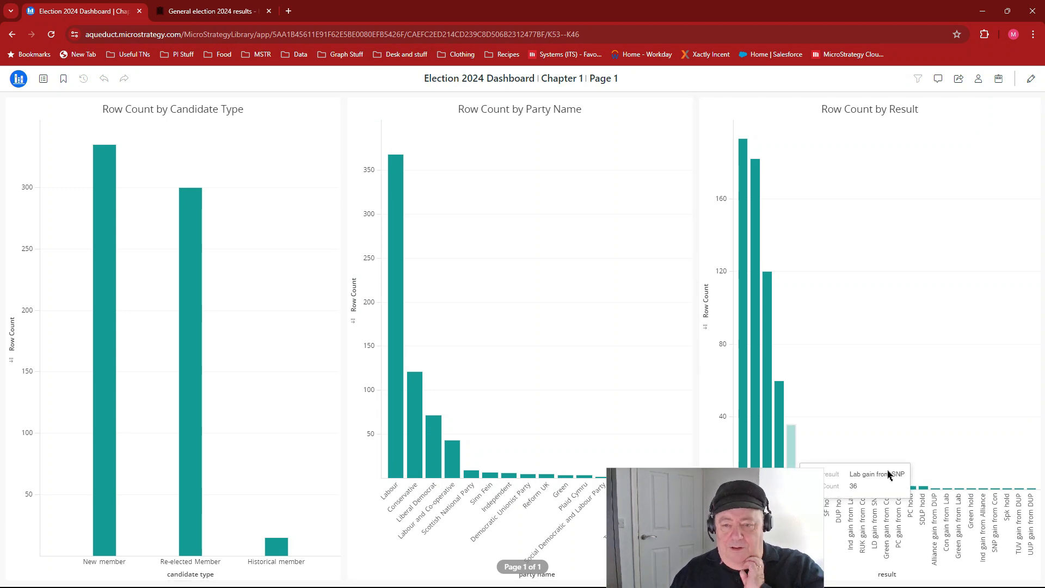
- Inspect individual bar values in the row count charts by candidate type, party name and result
left_click_drag(754, 496, 659, 564)
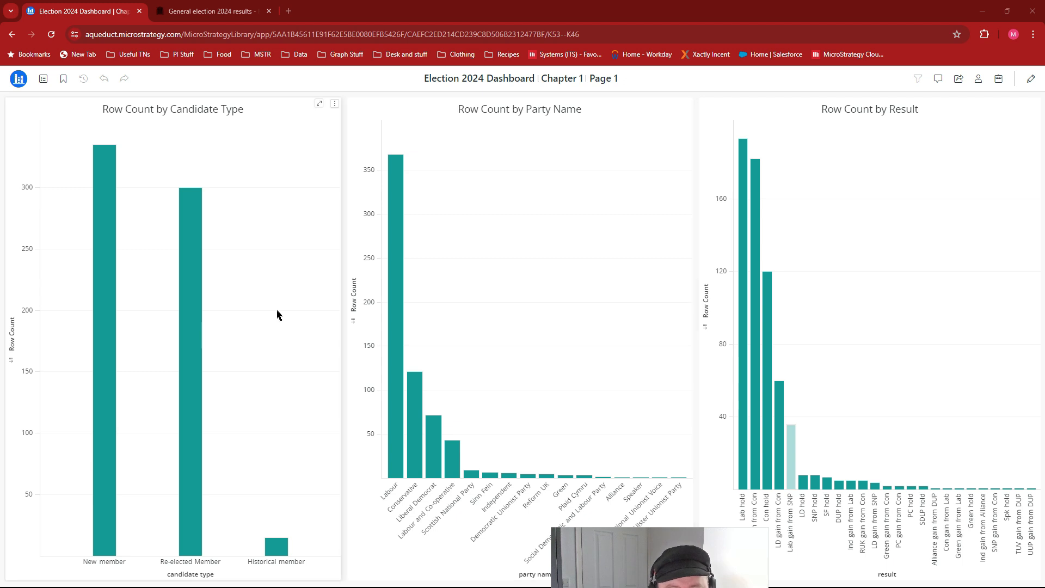
mouse_move(112, 339)
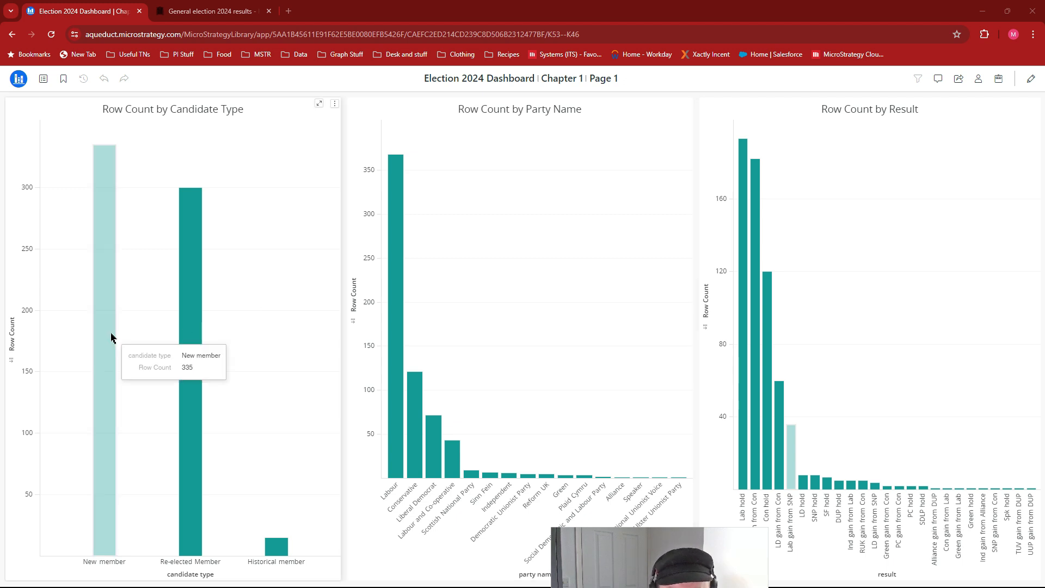
mouse_move(191, 377)
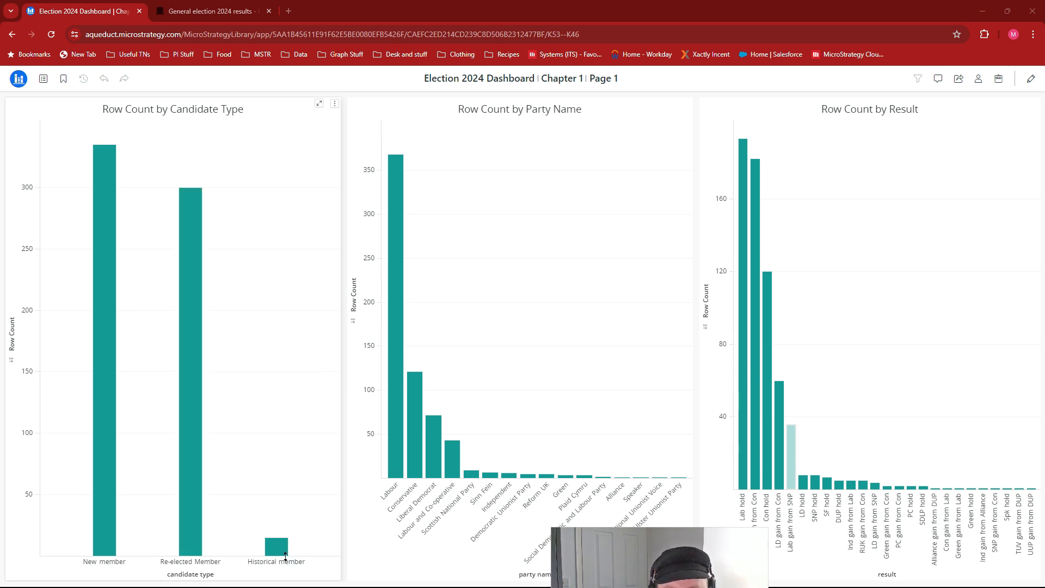
mouse_move(278, 548)
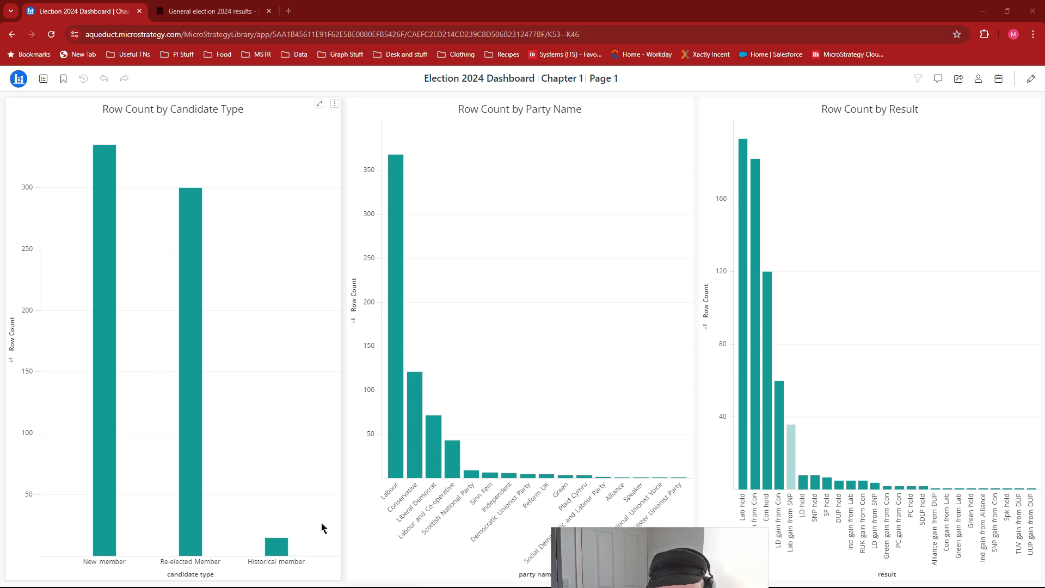
mouse_move(404, 432)
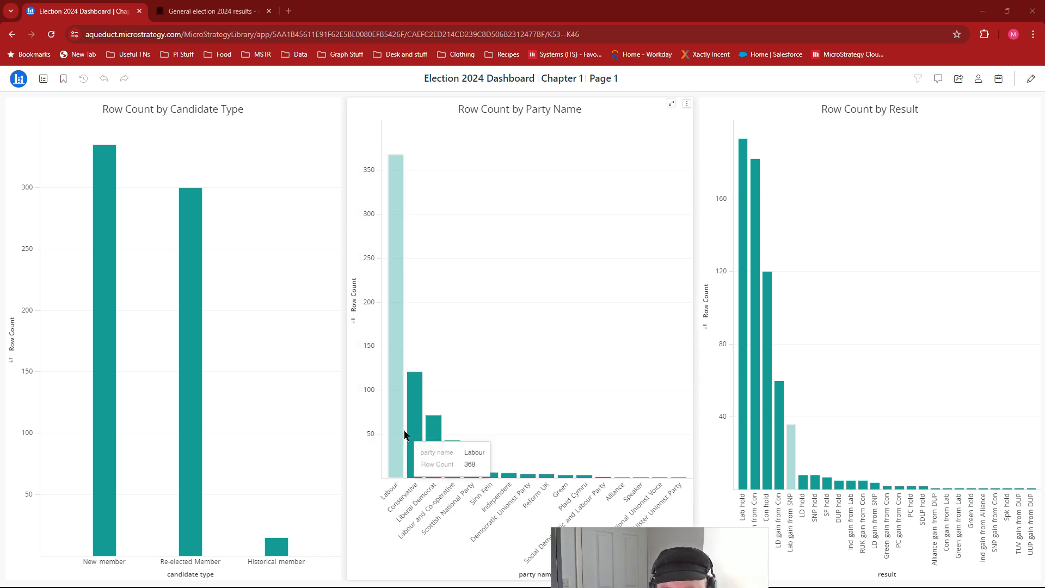
mouse_move(440, 459)
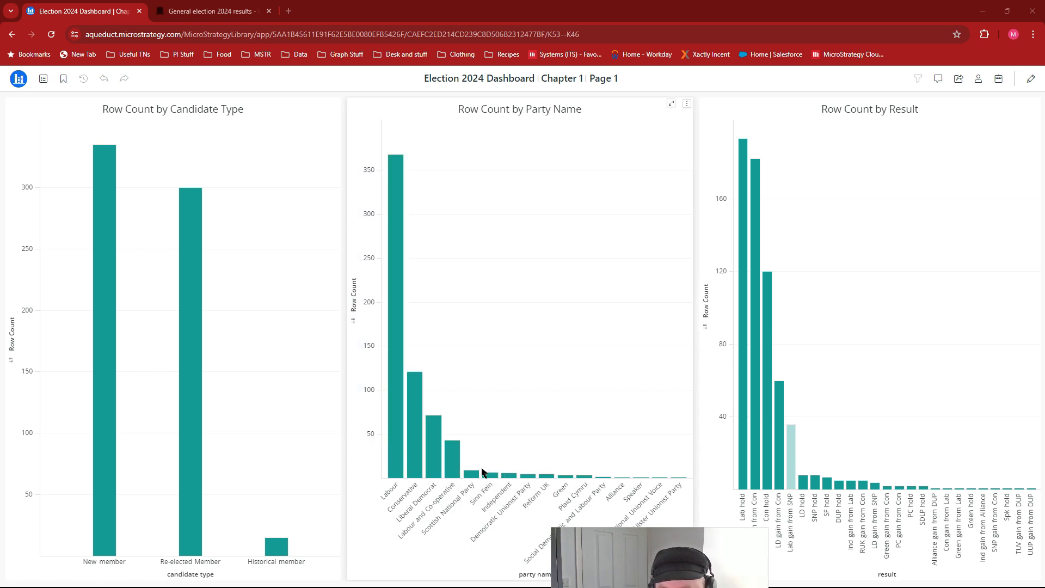
mouse_move(393, 466)
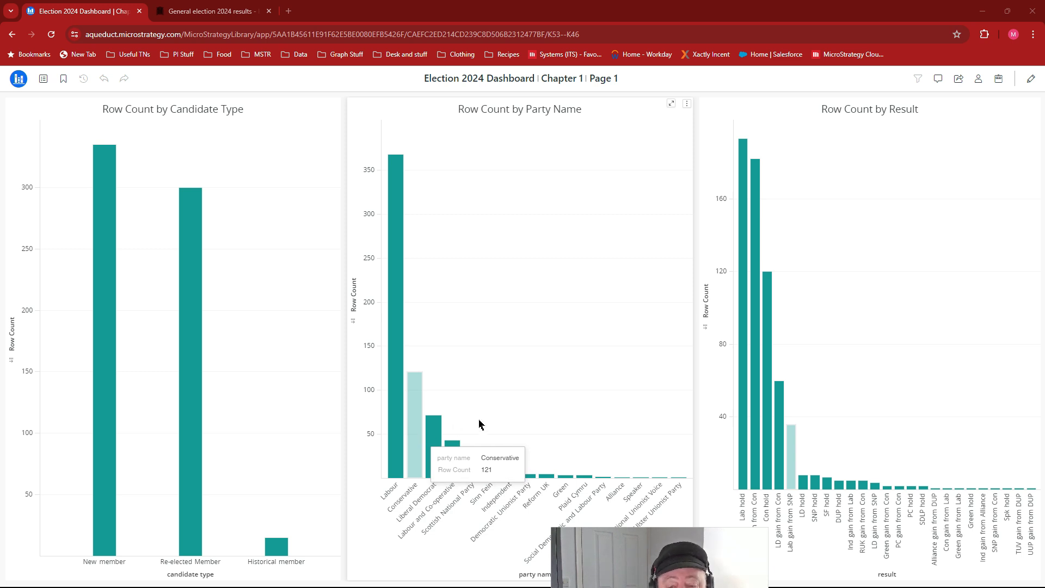
left_click_drag(647, 531, 795, 483)
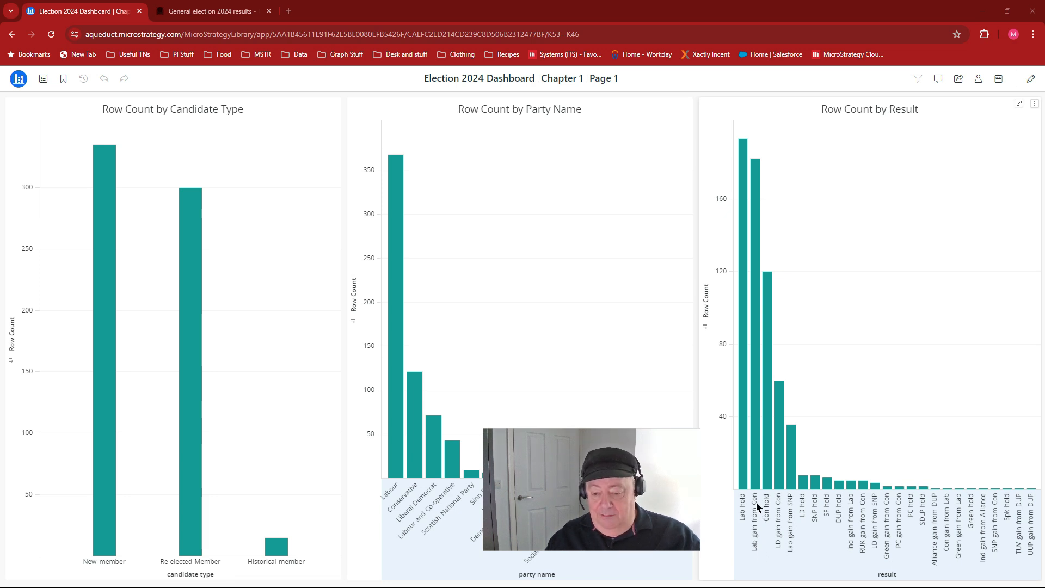
mouse_move(763, 445)
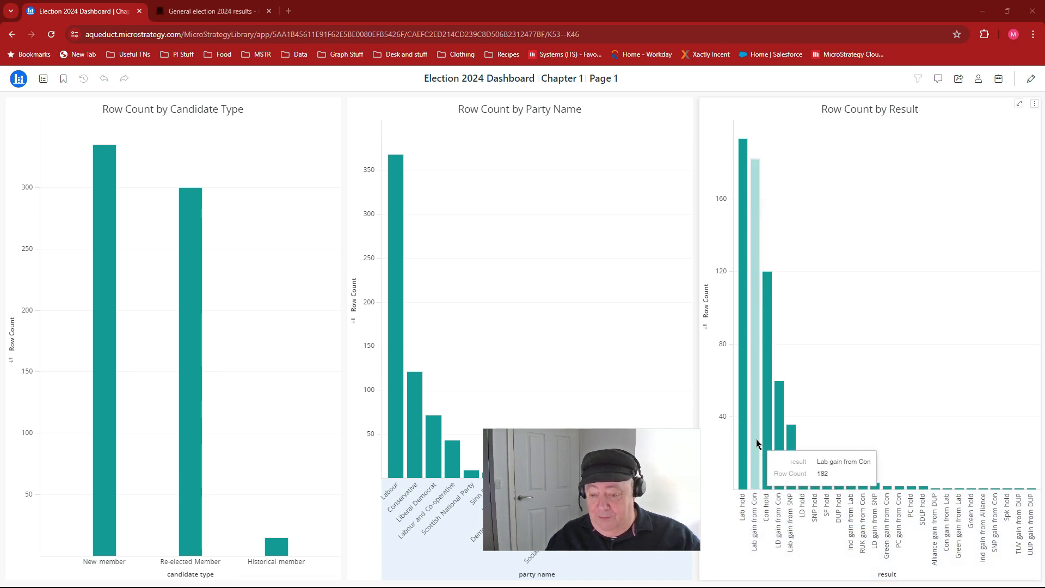
mouse_move(769, 475)
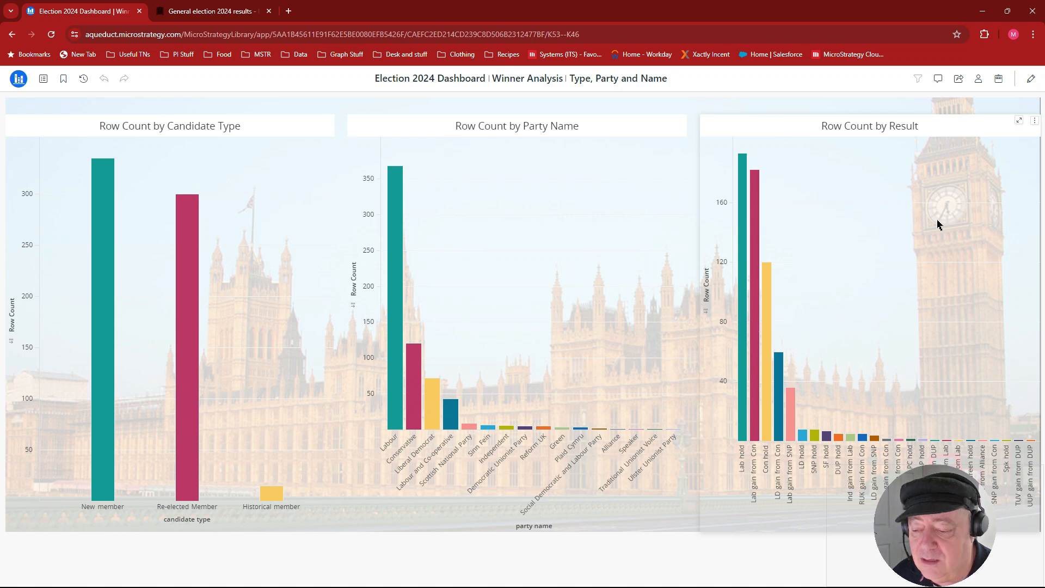
- Open Auto Answers and ask its suggested question "Which party name has the highest row count?"
left_click(997, 80)
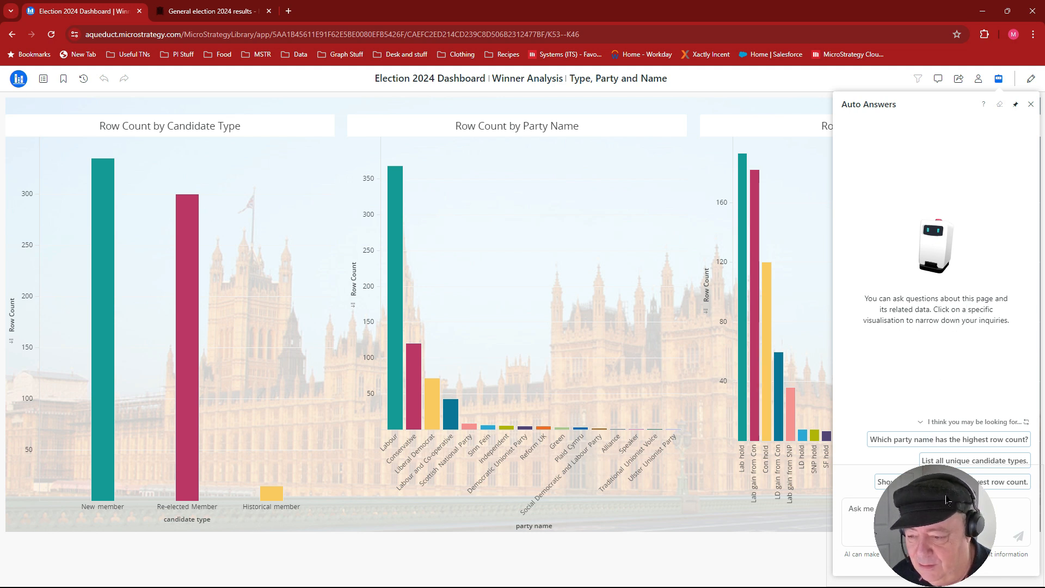
left_click(930, 506)
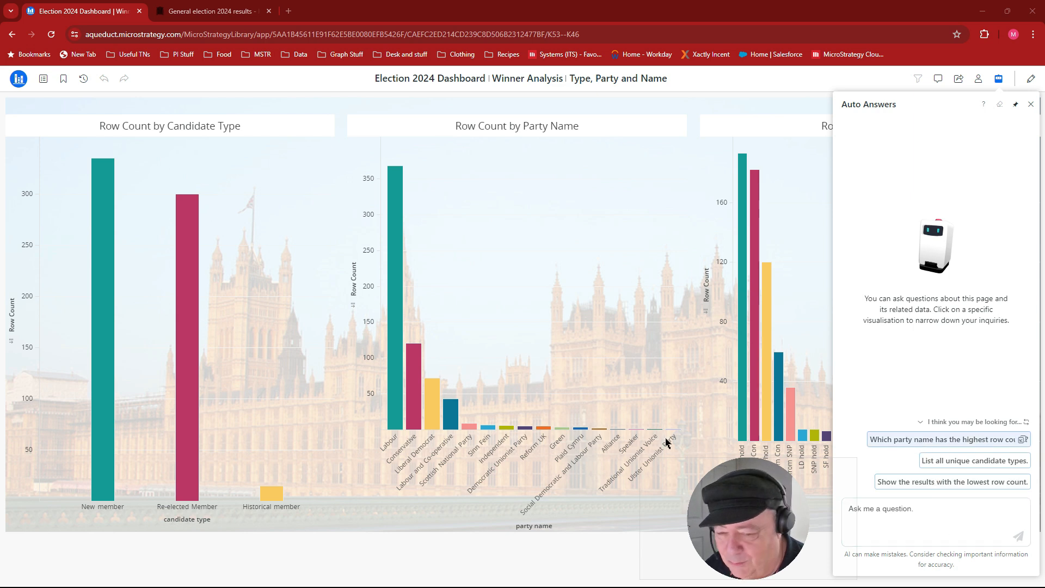
left_click(902, 440)
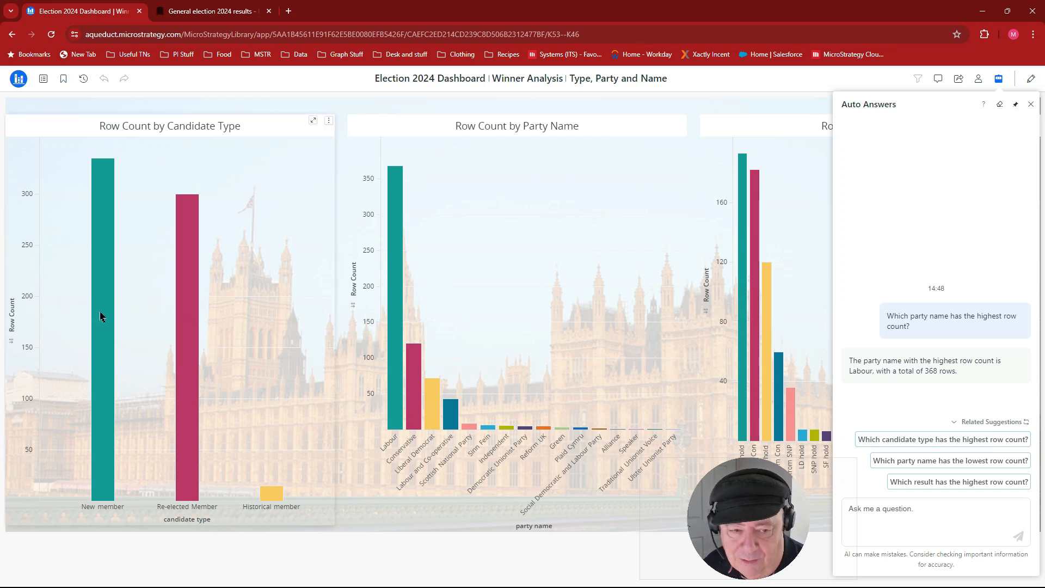
- Ask the suggested questions "Which candidate type has the highest row count?" and "Which result is associated with the most candidate types?"
left_click(907, 439)
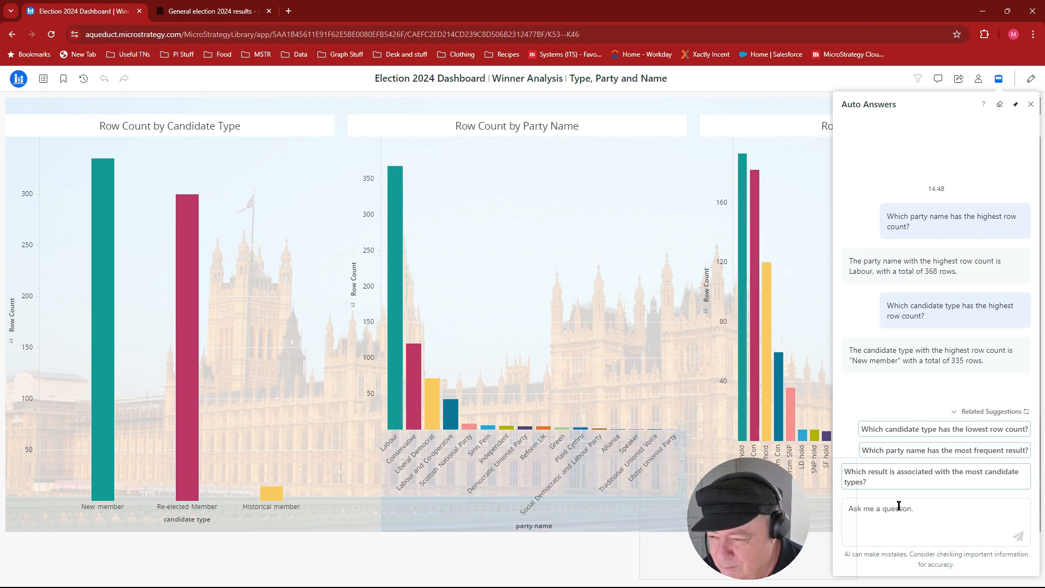
left_click(944, 482)
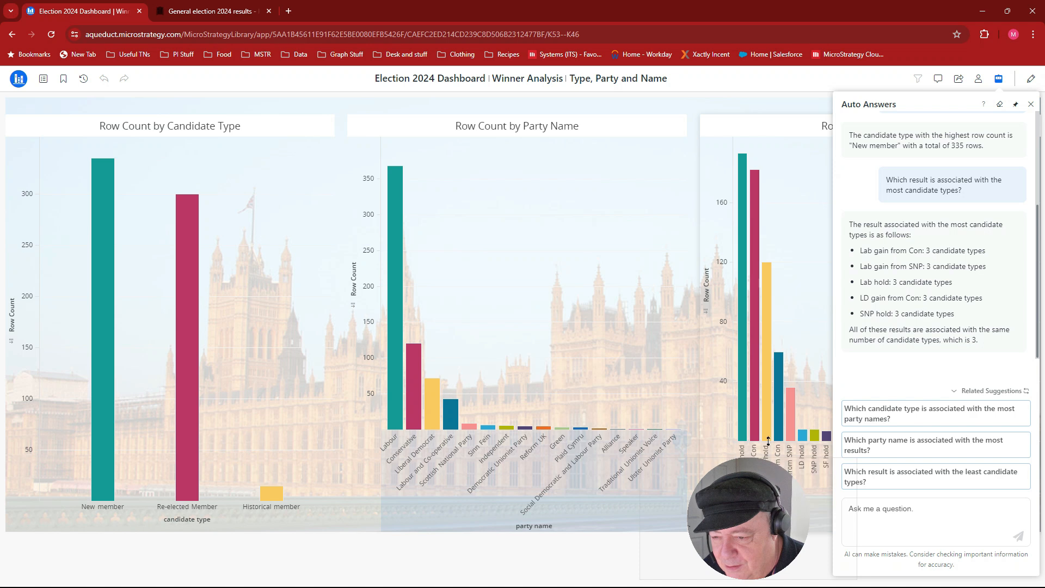
- Ask Auto Answers "which result has the highest Row Count", using the suggested Row Count object in the question
left_click(920, 507)
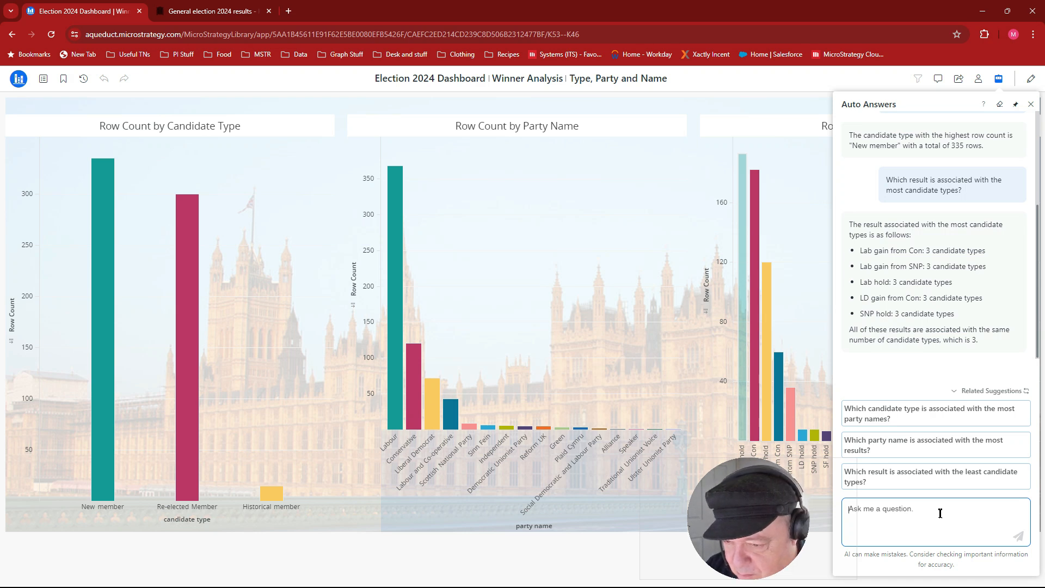
type("whu")
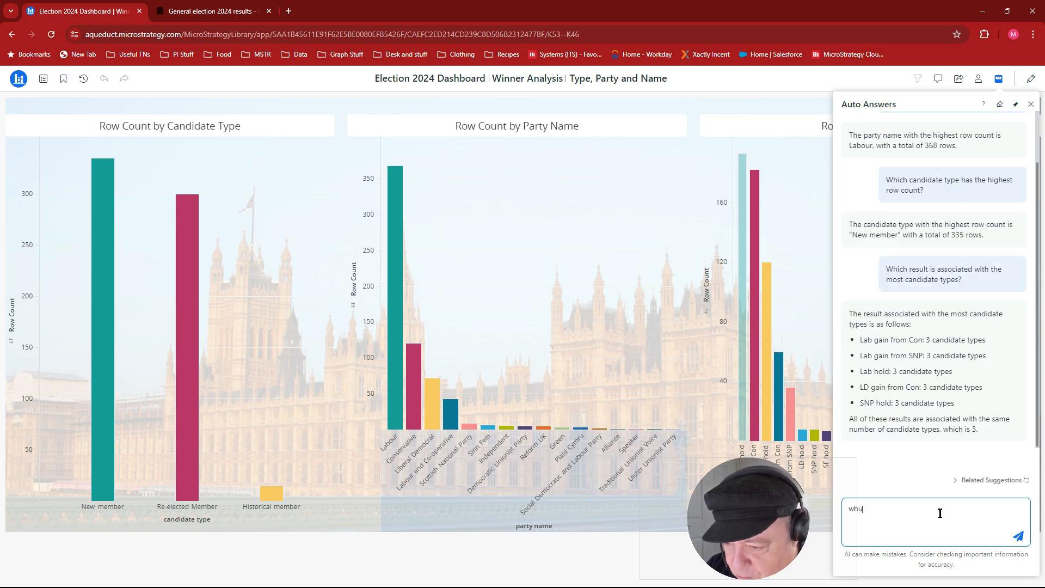
key("BackSpace")
type("ich resul")
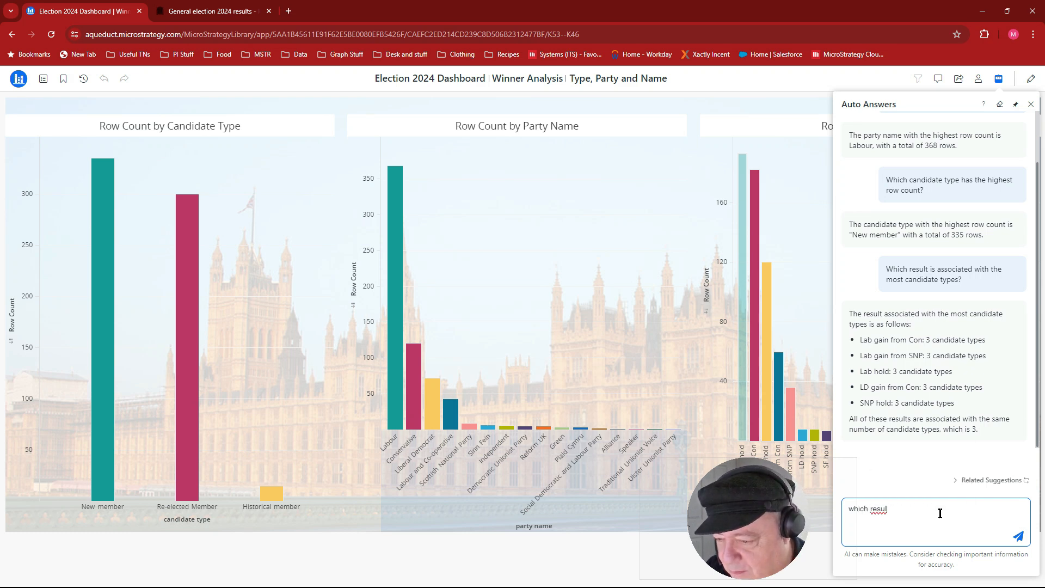
type("t has ")
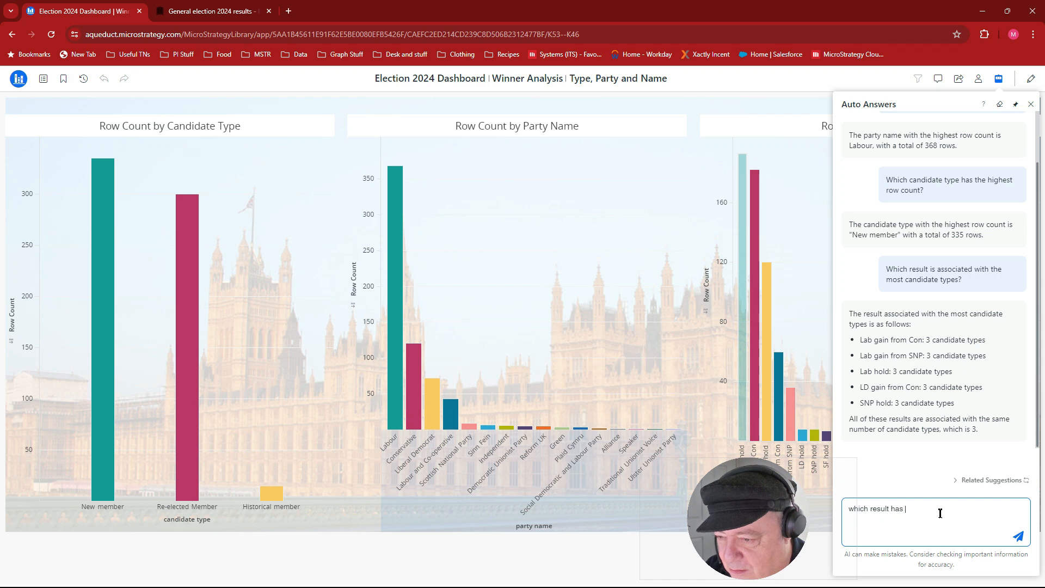
type("the highe")
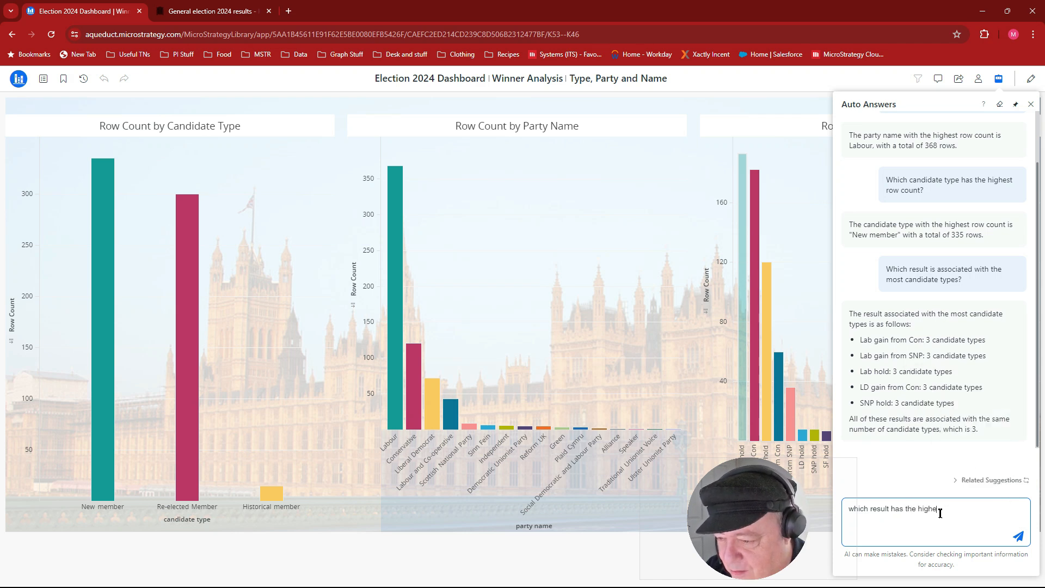
type("st r")
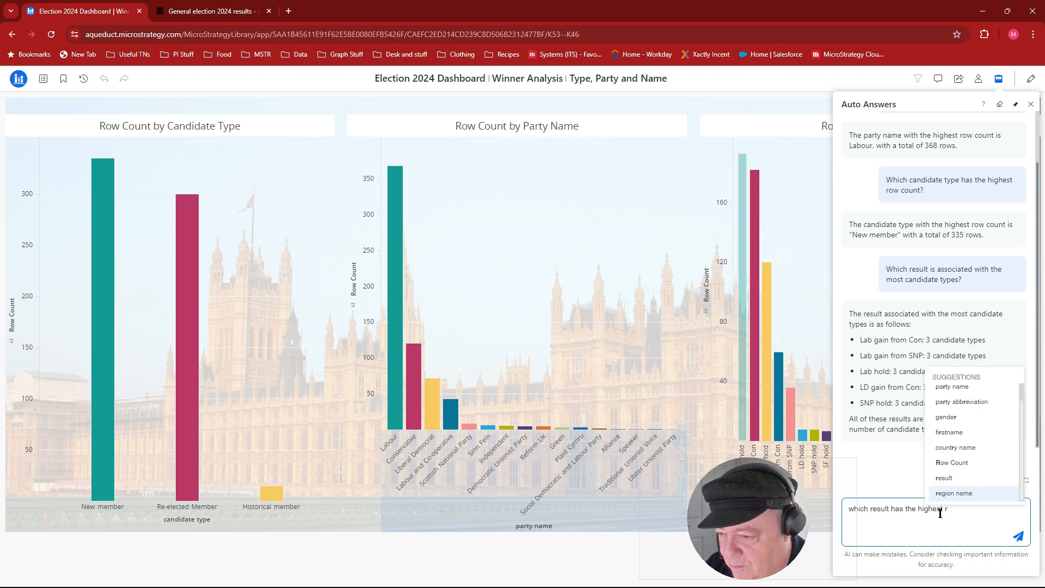
left_click(952, 463)
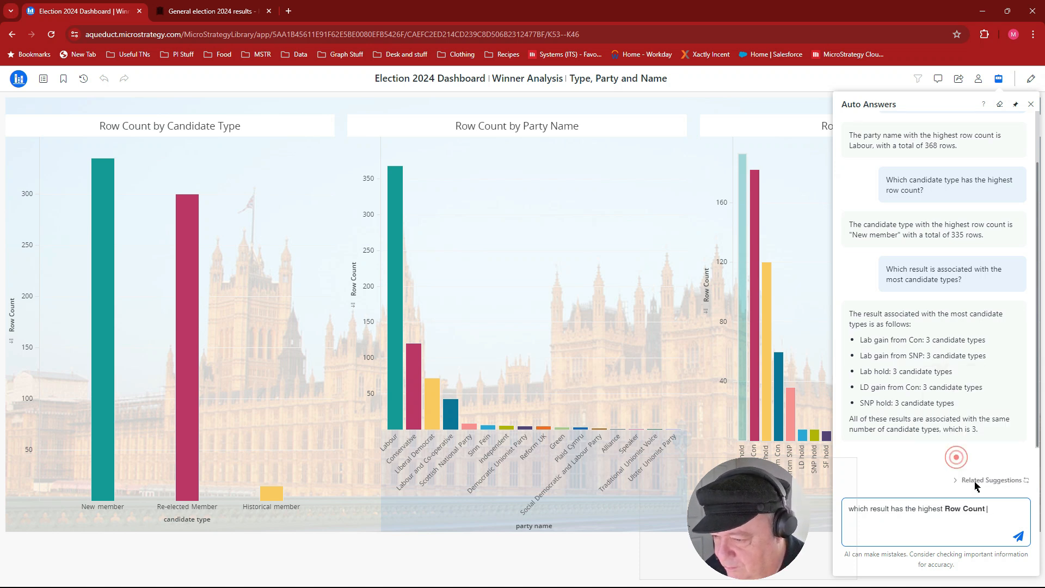
left_click(1018, 536)
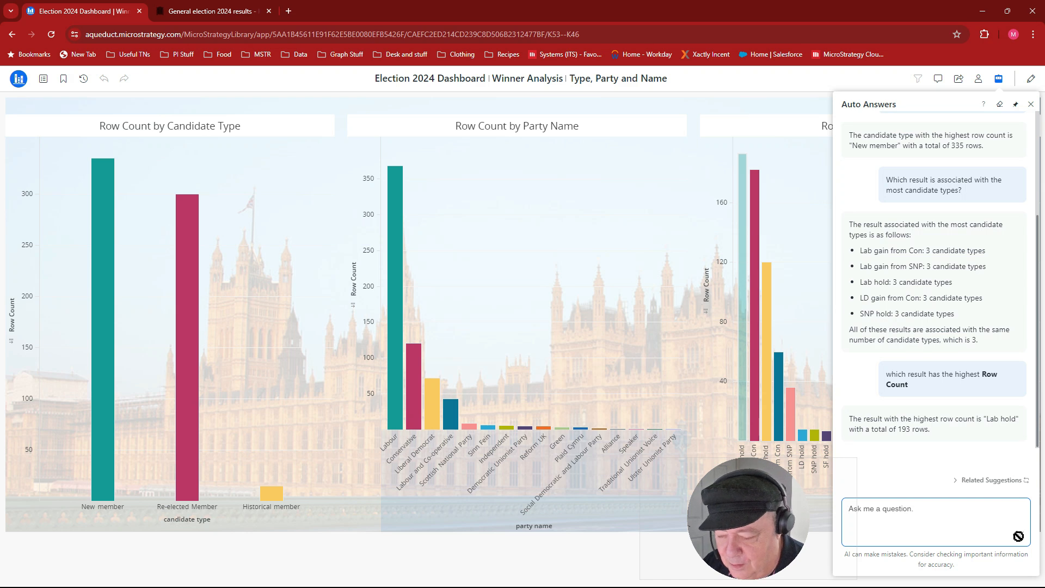
- Ask Auto Answers "Which party name has the highest number of members ?", using the suggested party name object
type("Wh")
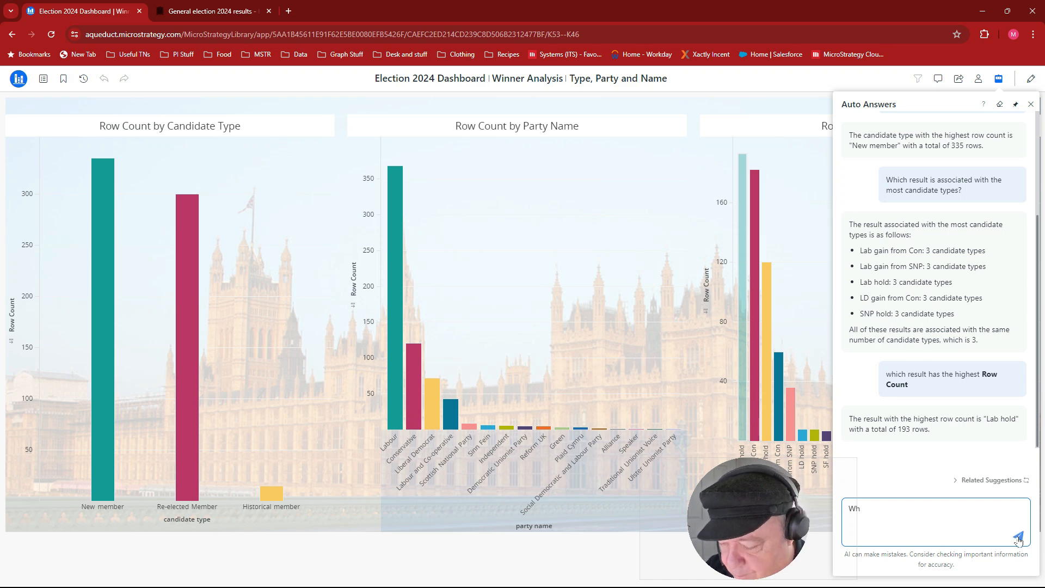
type("ich")
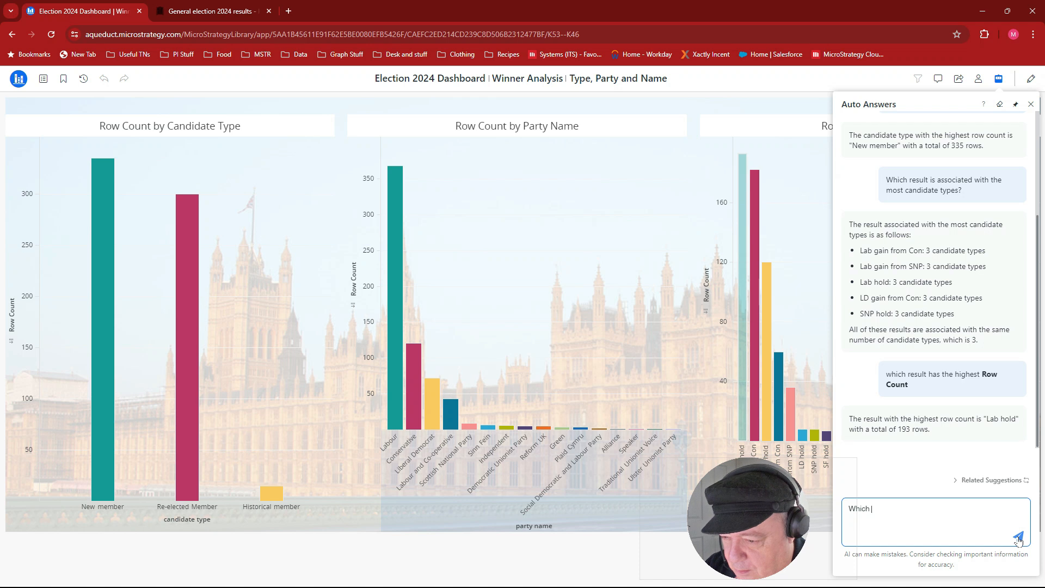
type(" P")
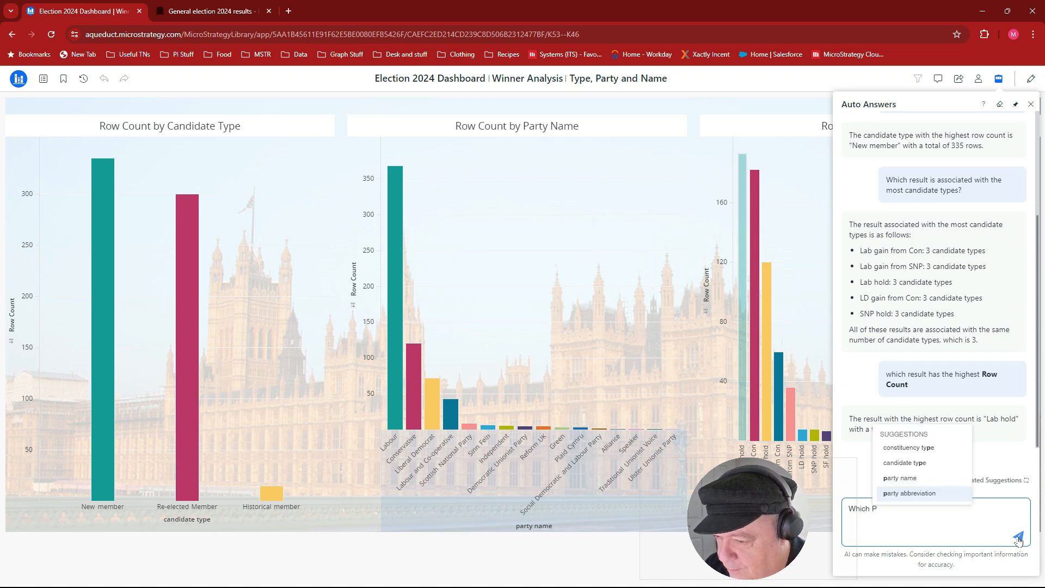
key("Up")
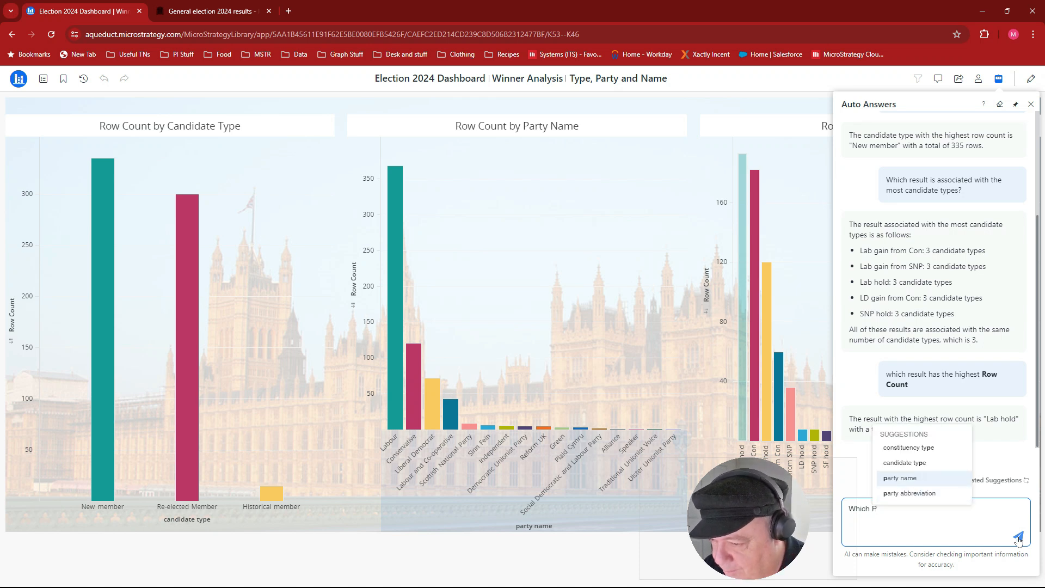
key("Return")
type("has the ")
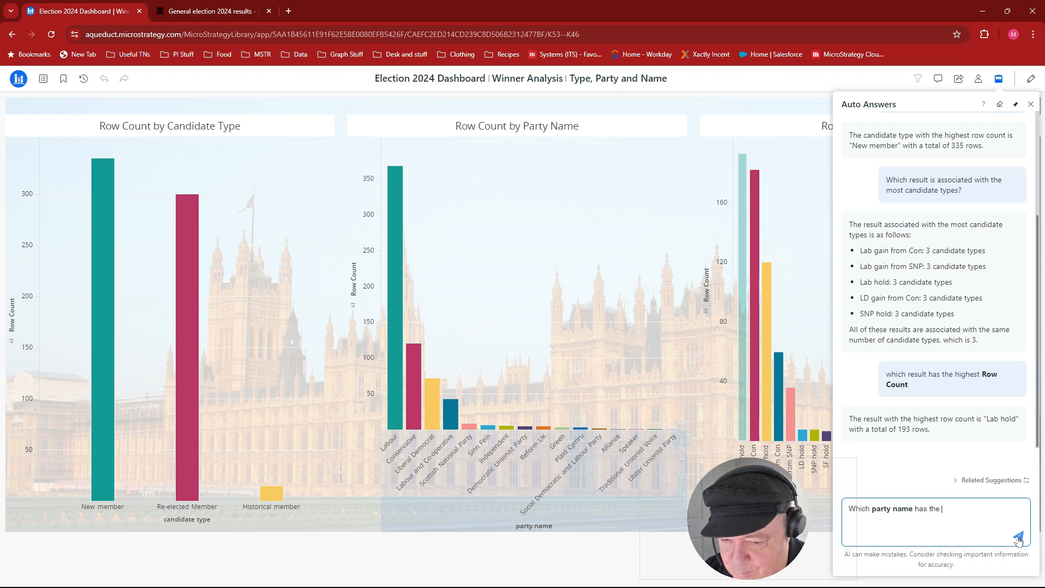
type("Highest")
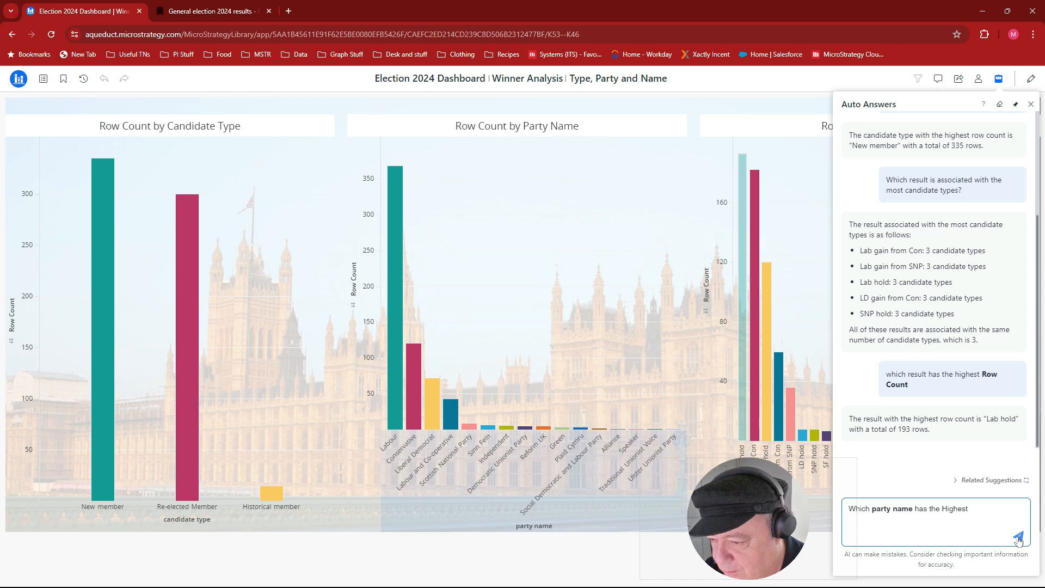
key("BackSpace")
key("BackSpace")
key("BackSpace")
key("BackSpace")
key("BackSpace")
type("highes")
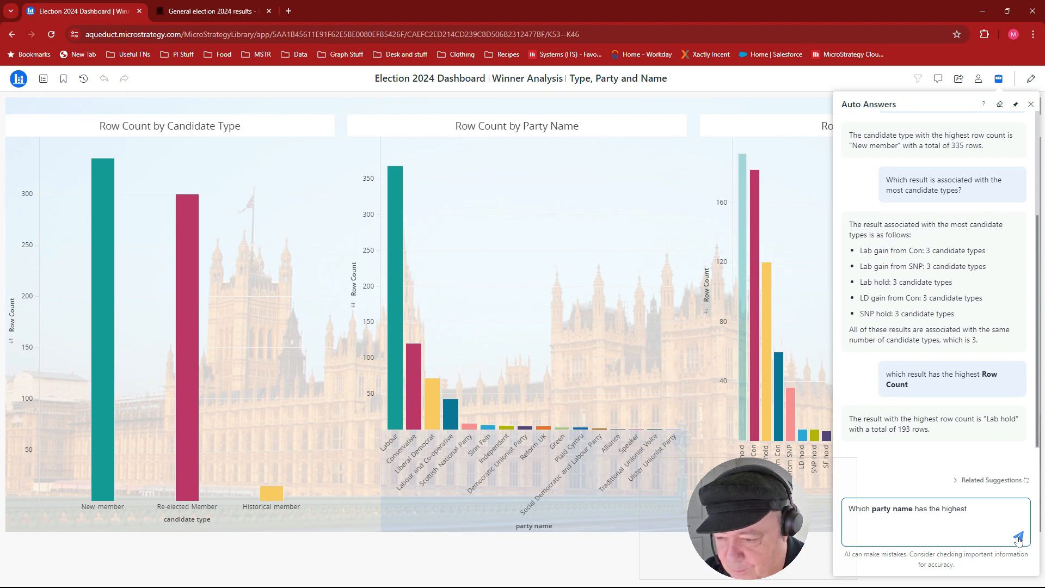
type("t number og")
key("BackSpace")
type("f members ?")
left_click(1017, 538)
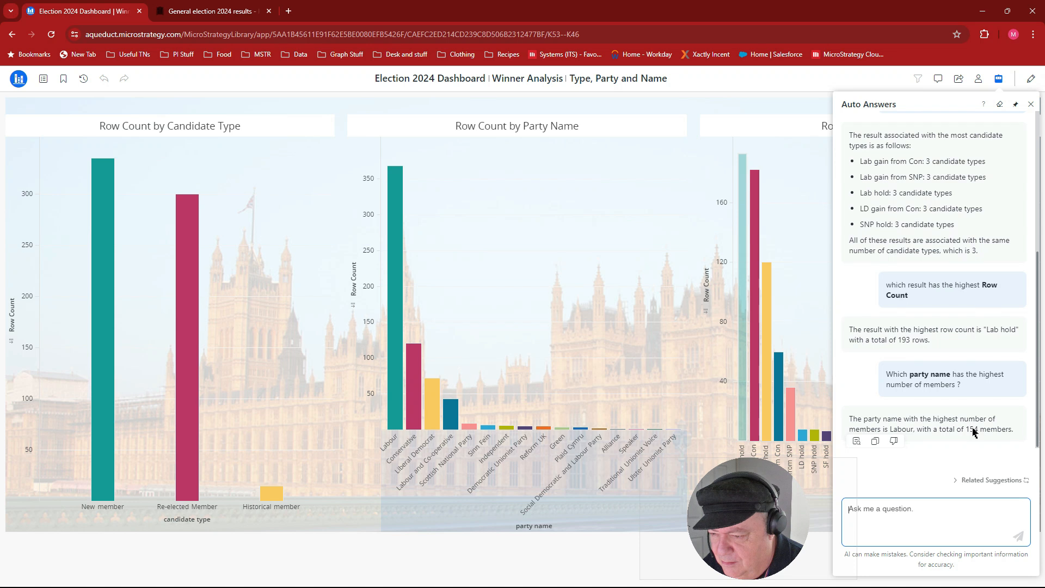
- Give negative feedback on the answer about the party with the most members, submitting "Incorrect data" as the reason
left_click(893, 441)
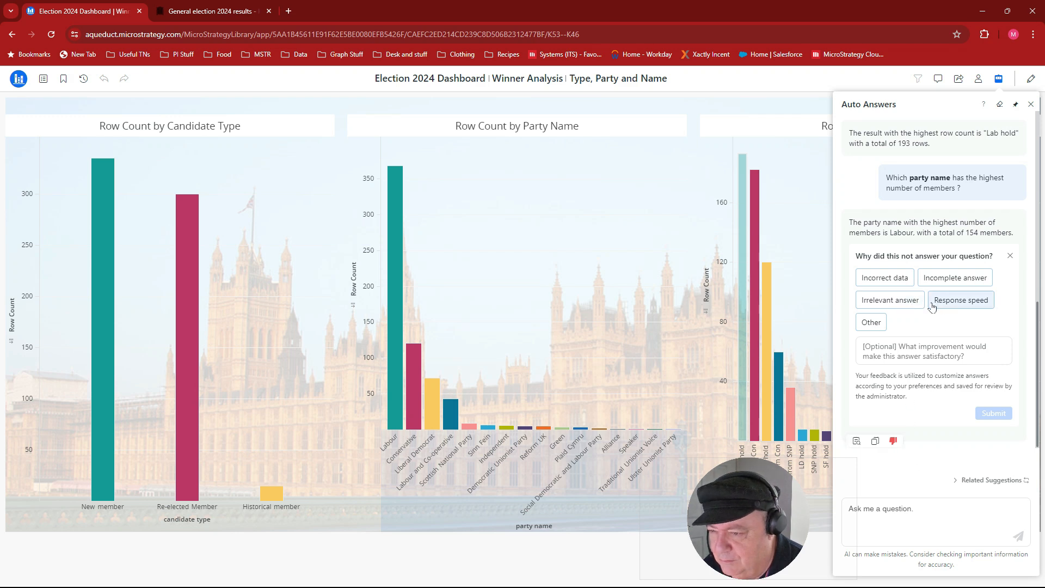
left_click(892, 278)
left_click(993, 414)
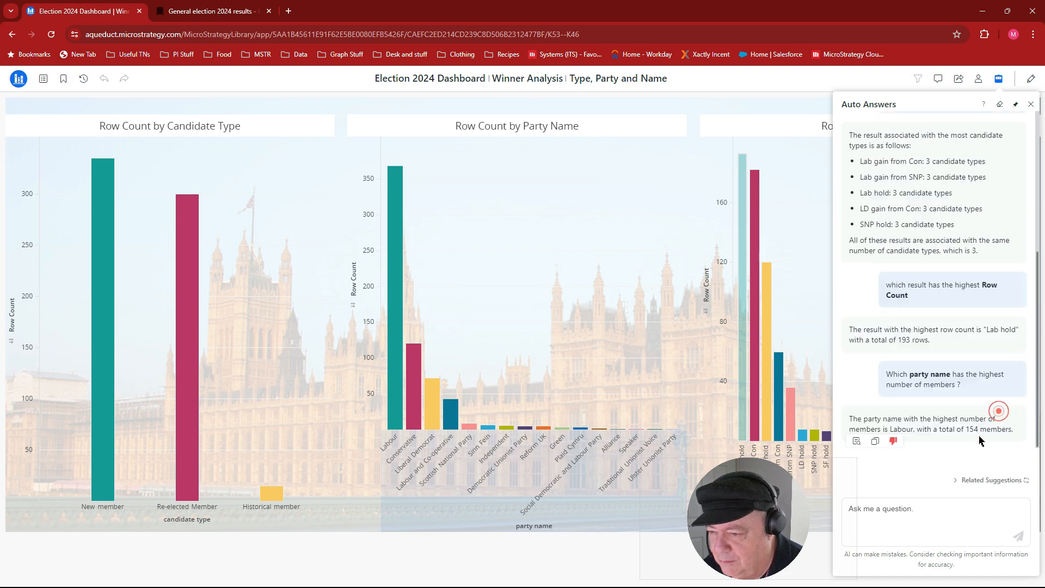
- Start a new Auto Answers question with "Which" followed by the suggested party name object
left_click(935, 521)
left_click(934, 520)
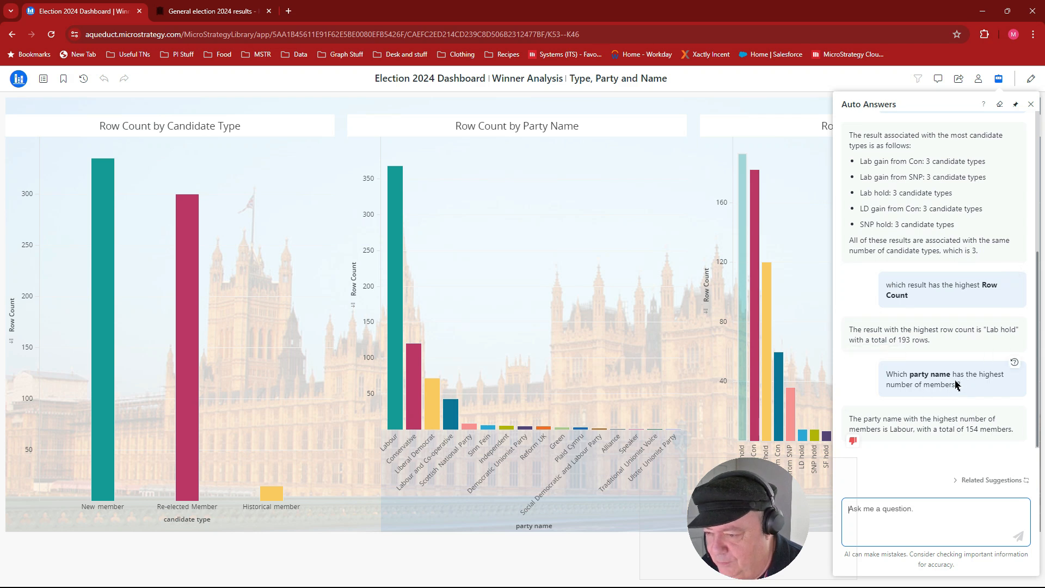
left_click(916, 510)
type("Which Par")
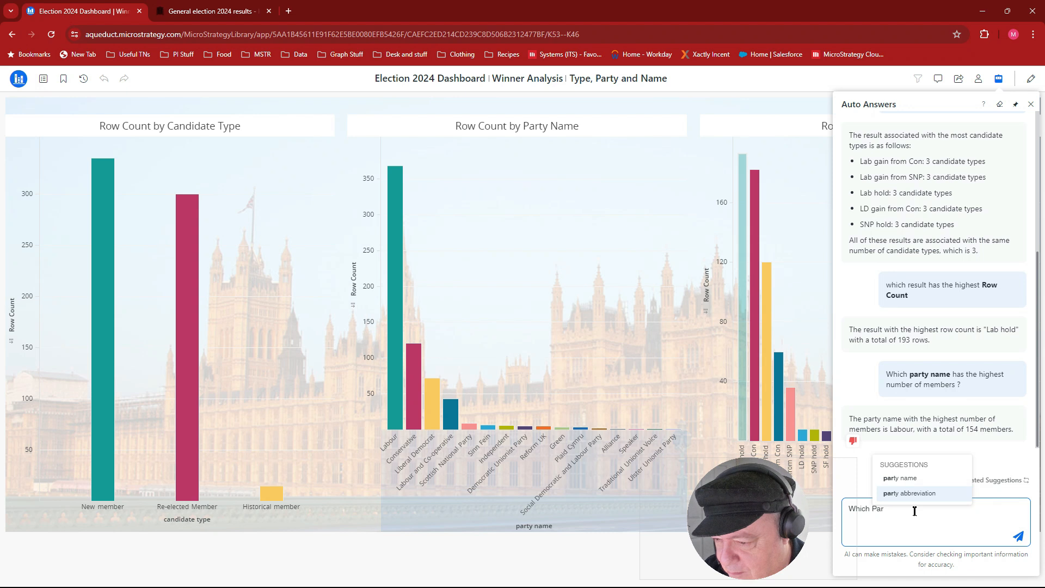
type("ty")
key("Return")
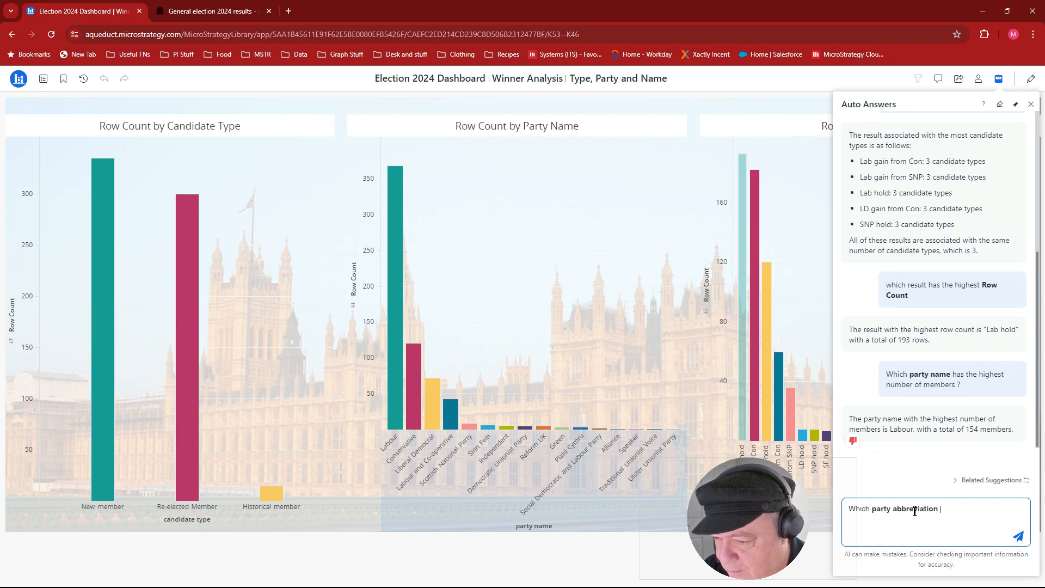
key("BackSpace")
type("PartyN")
key("BackSpace")
type("n")
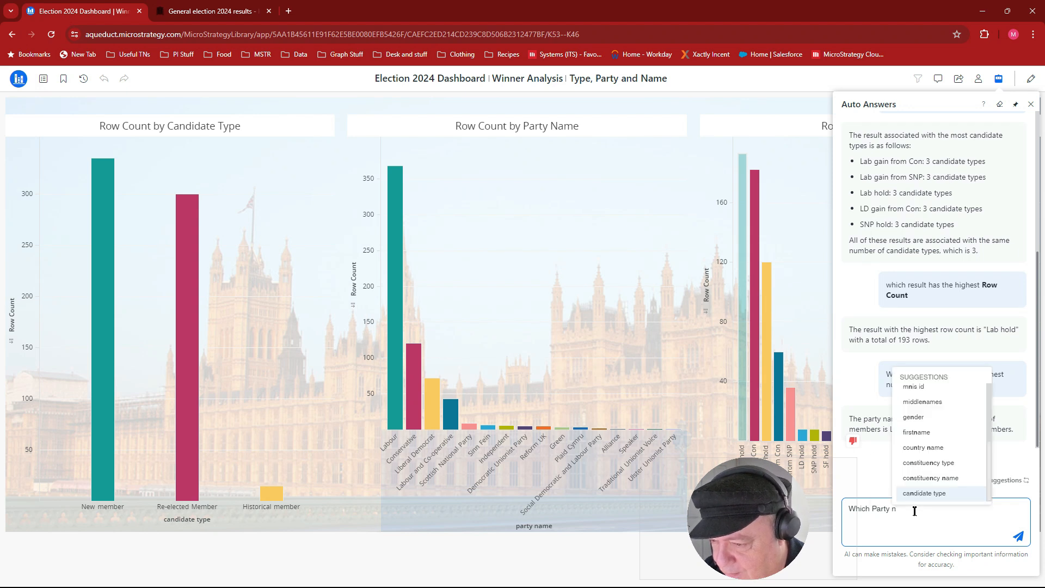
key("BackSpace")
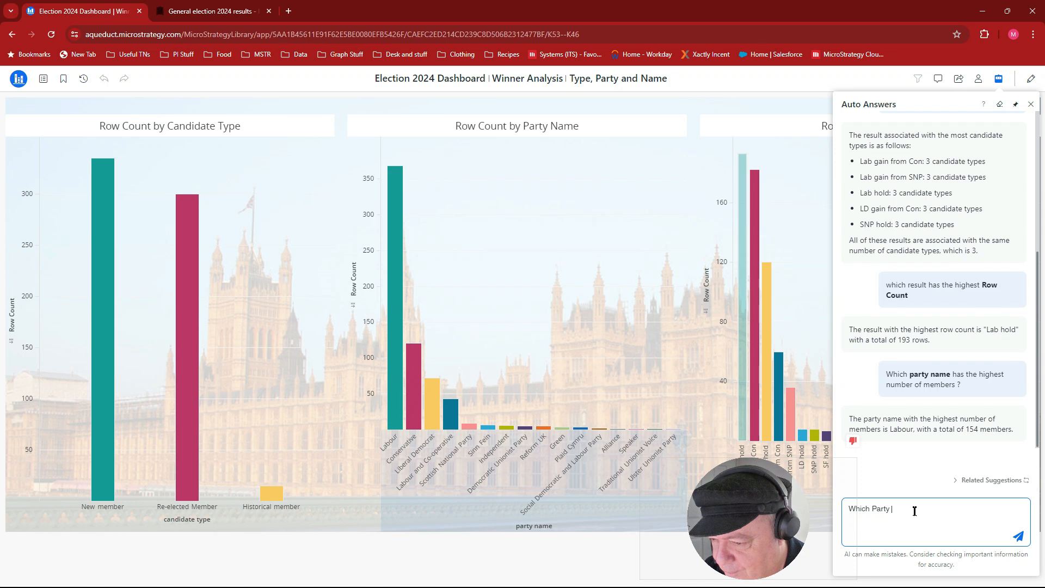
key("BackSpace")
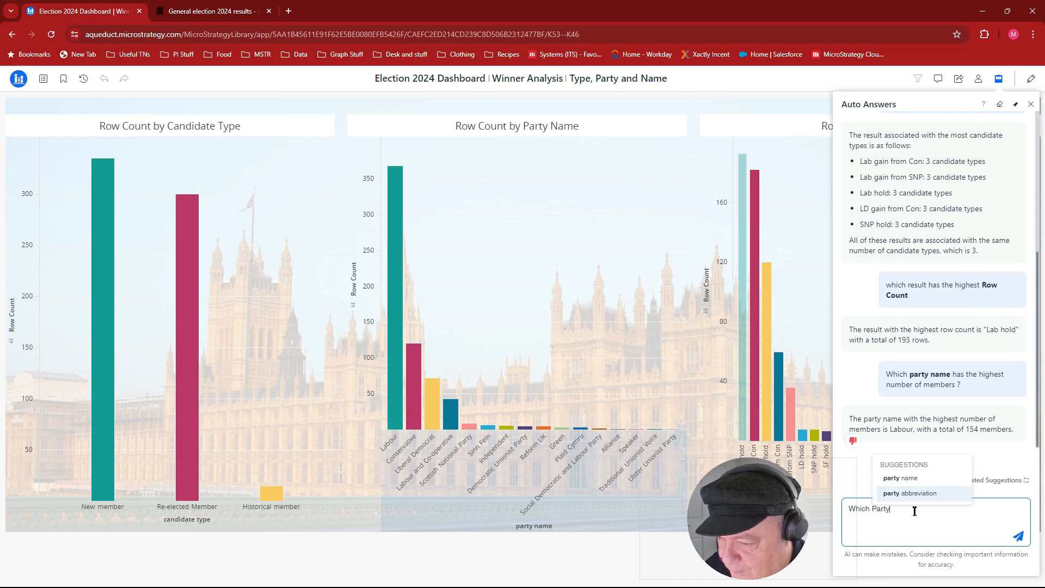
left_click(904, 479)
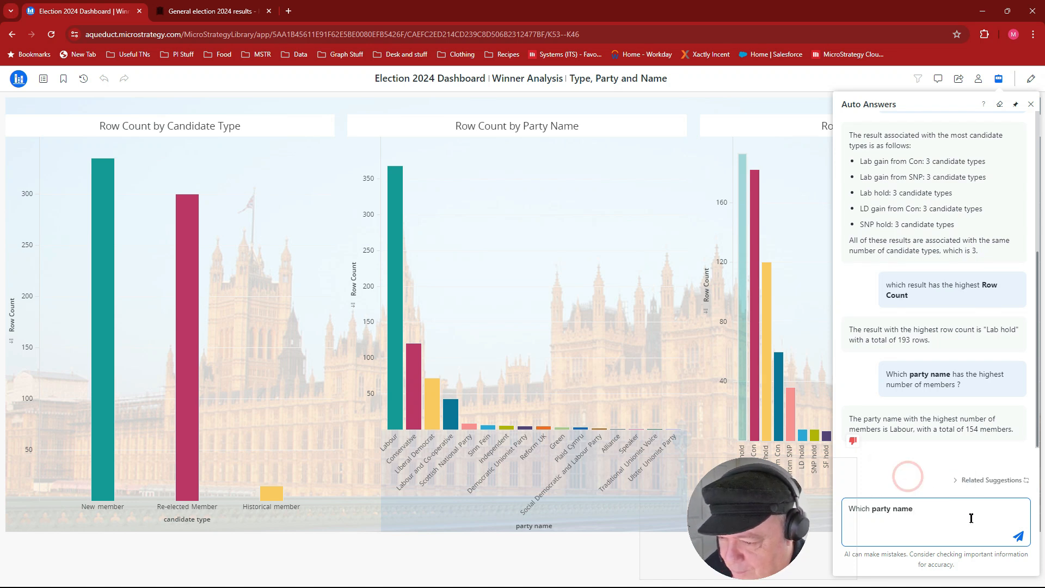
- Complete the question with "has the highest" and the suggested Row Count object, and submit it
type("has the highest ")
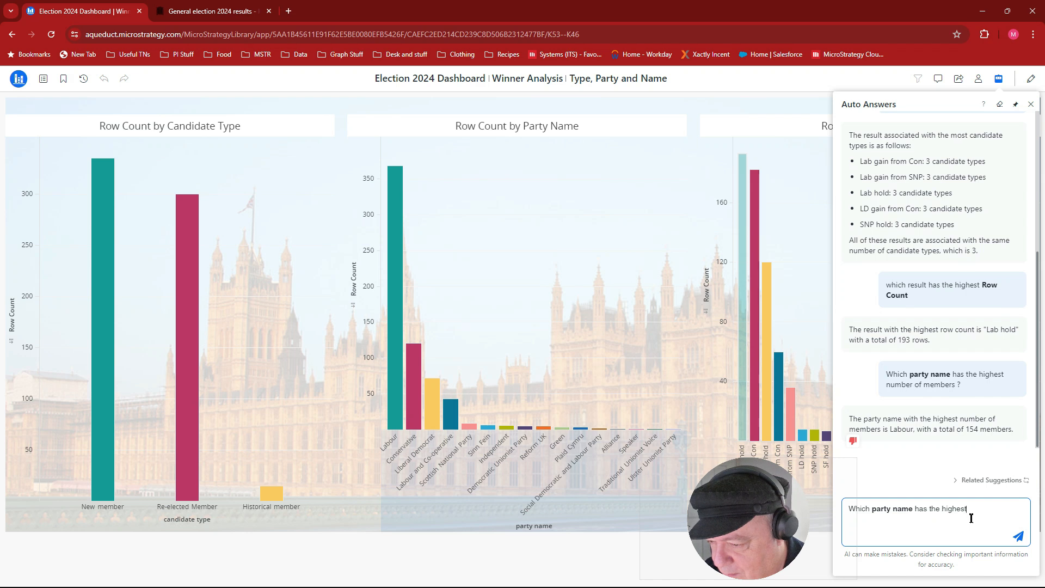
type("row")
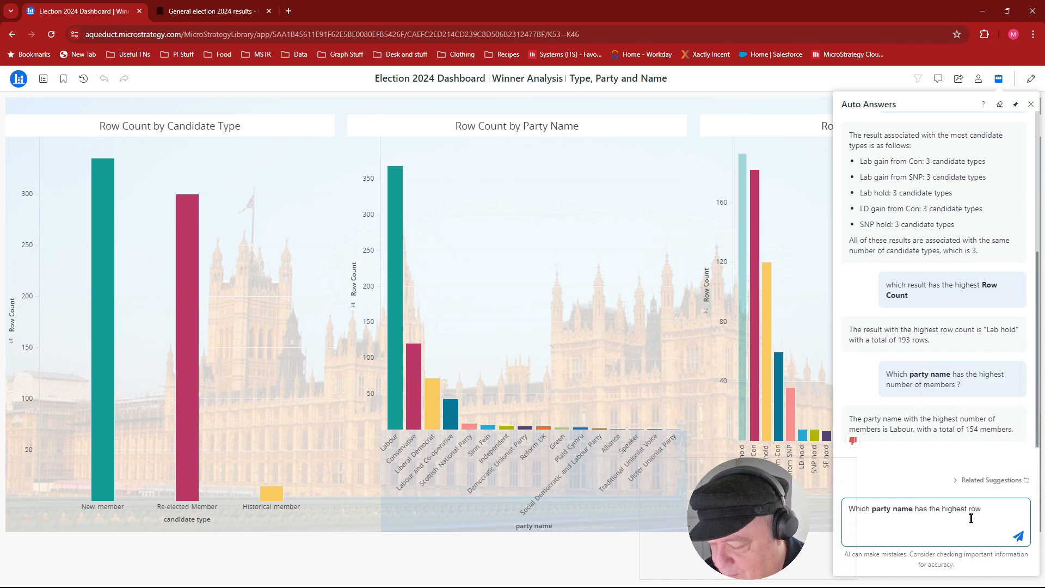
left_click(959, 494)
left_click(1020, 540)
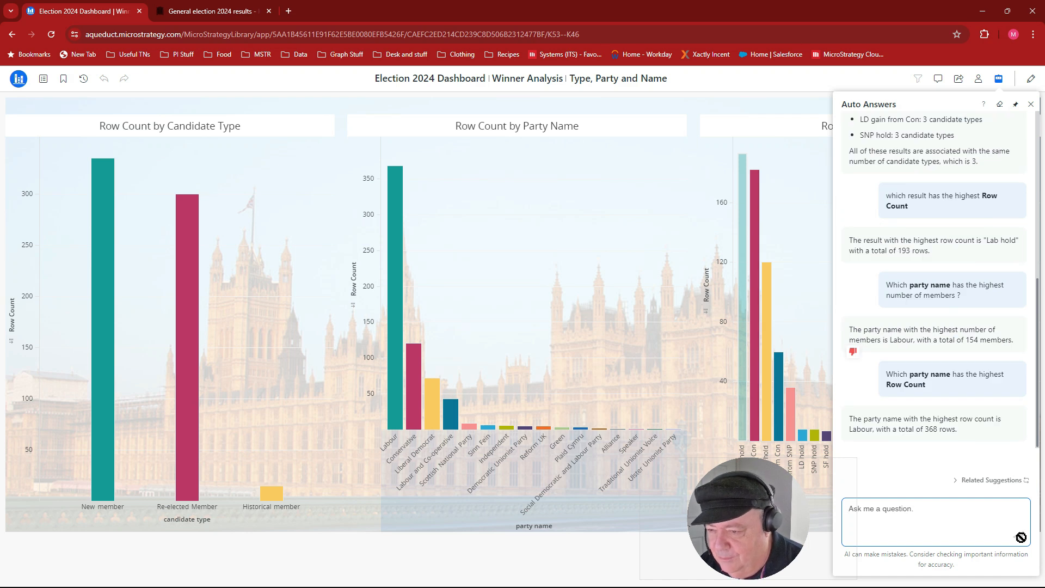
- Compare the answer with the Labour bar in Row Count by Party Name, and review the earlier answers in the conversation
mouse_move(921, 411)
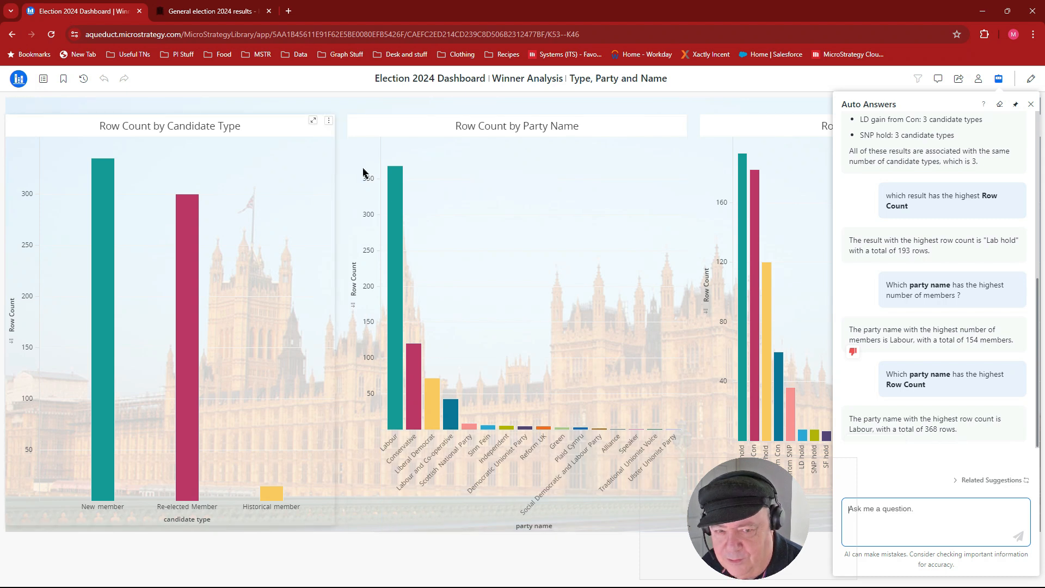
mouse_move(401, 196)
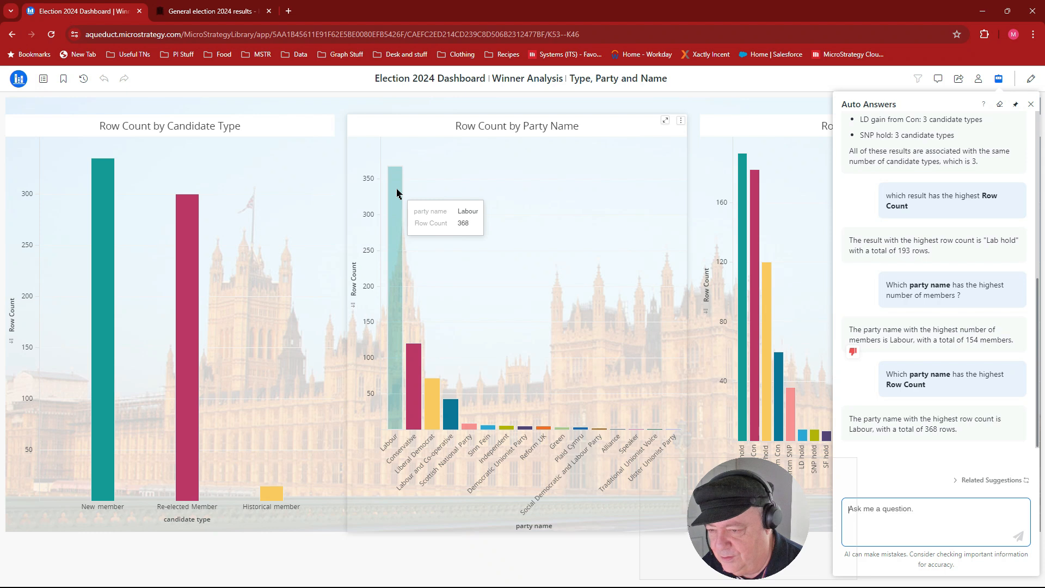
left_click(935, 507)
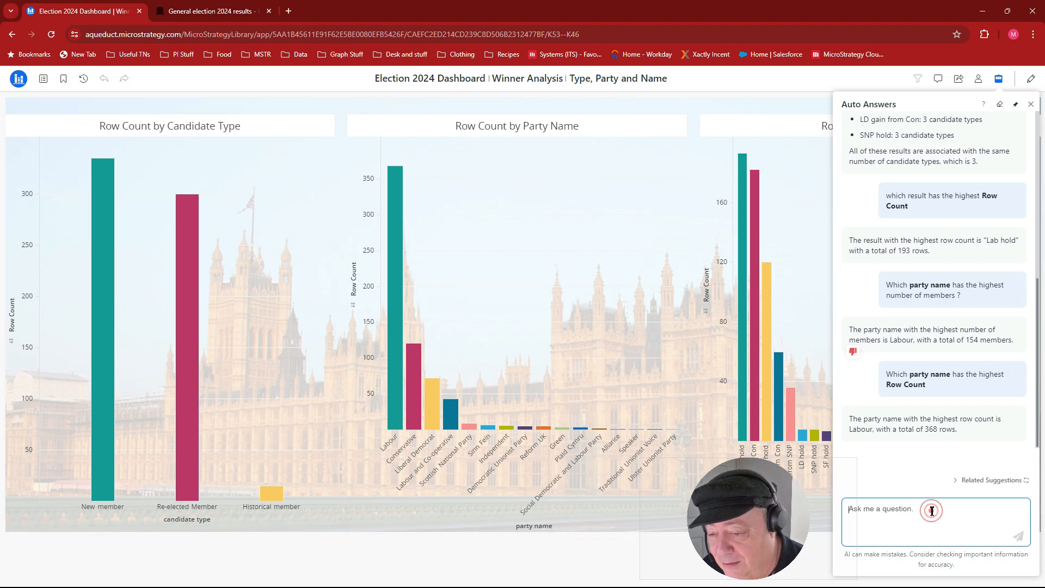
scroll(891, 411, "up", 5)
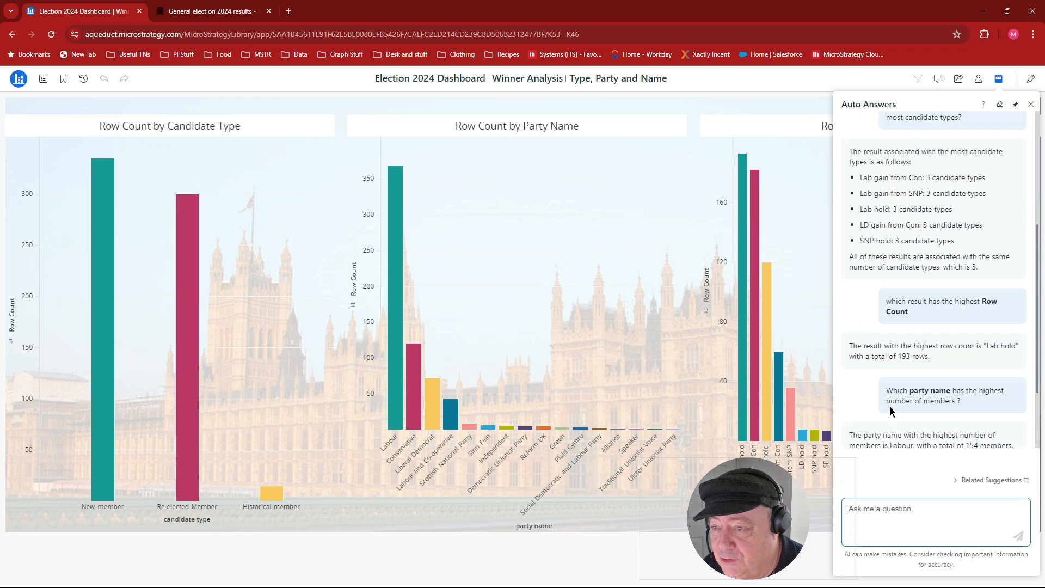
scroll(892, 411, "up", 1)
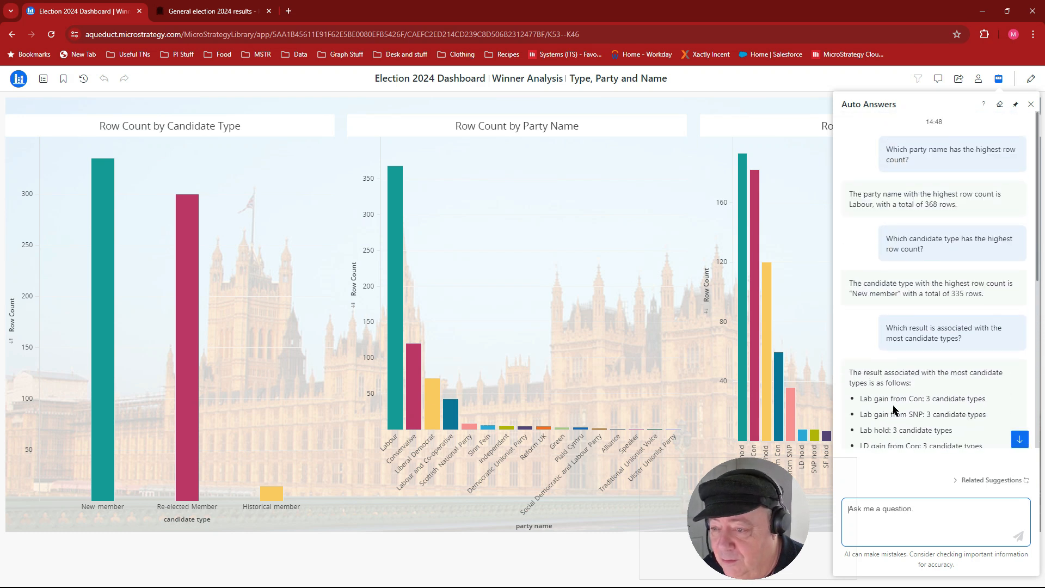
scroll(893, 410, "down", 2)
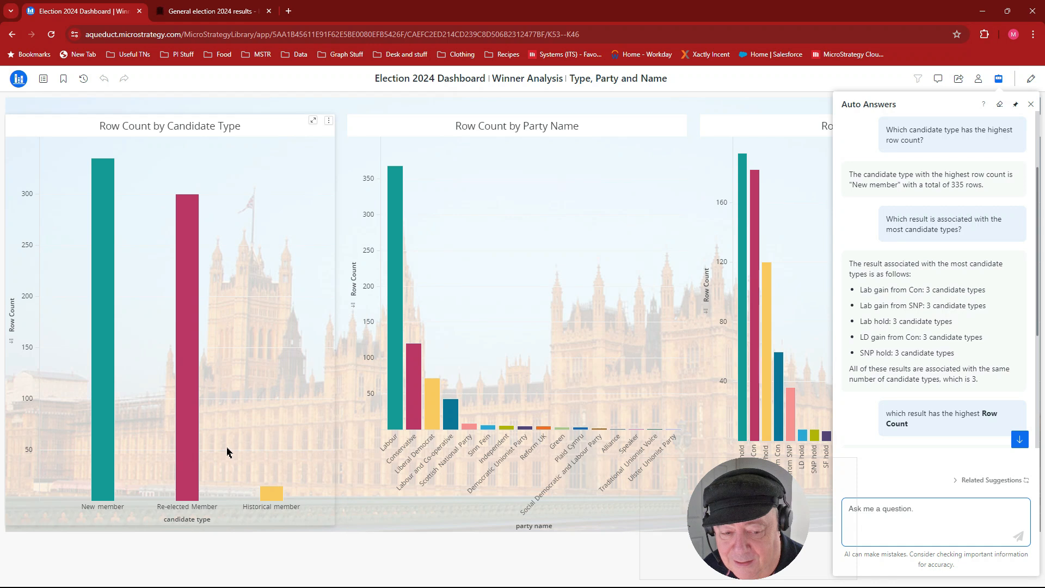
mouse_move(788, 412)
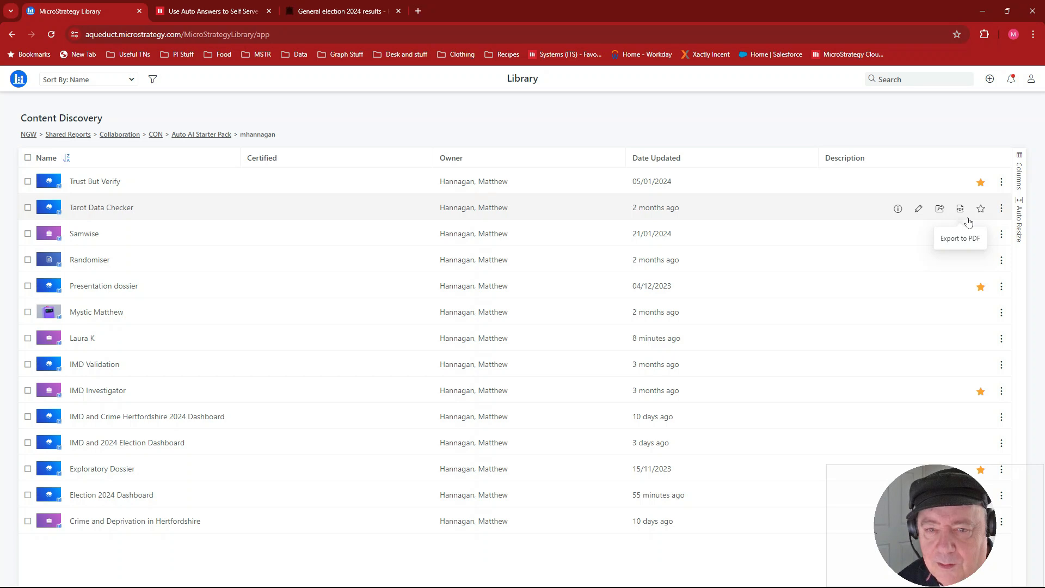
- Create a new bot in NGW from the Election 2024 Data dataset, sorting the dataset list by owner to find it
left_click(989, 80)
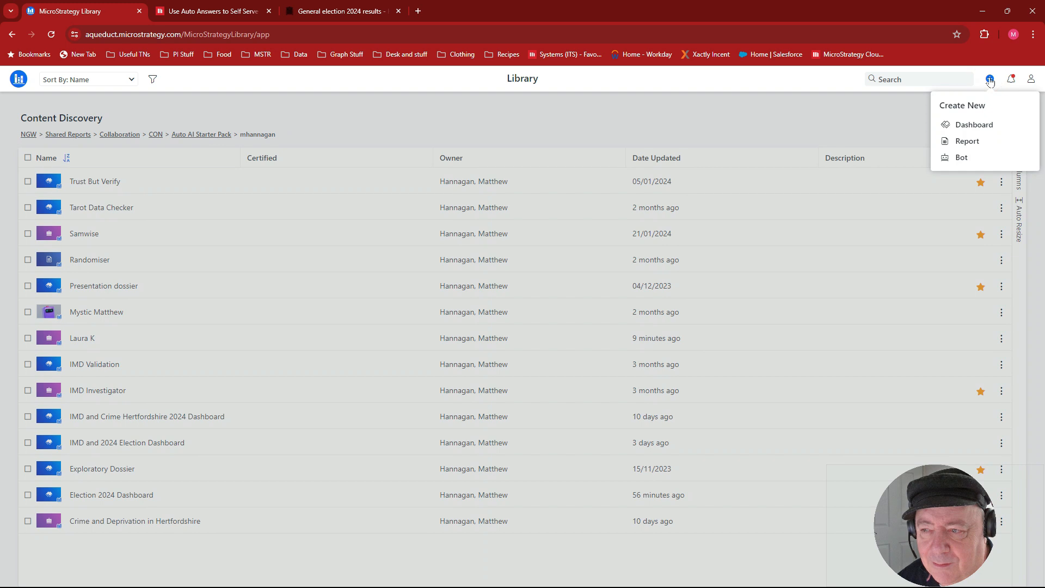
left_click(960, 158)
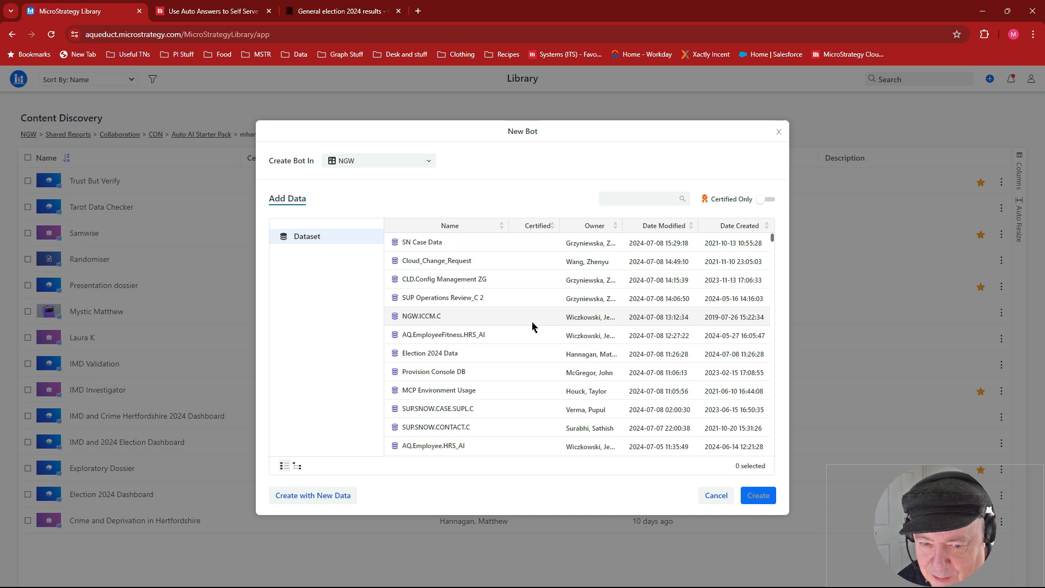
scroll(516, 325, "down", 3)
scroll(516, 325, "down", 2)
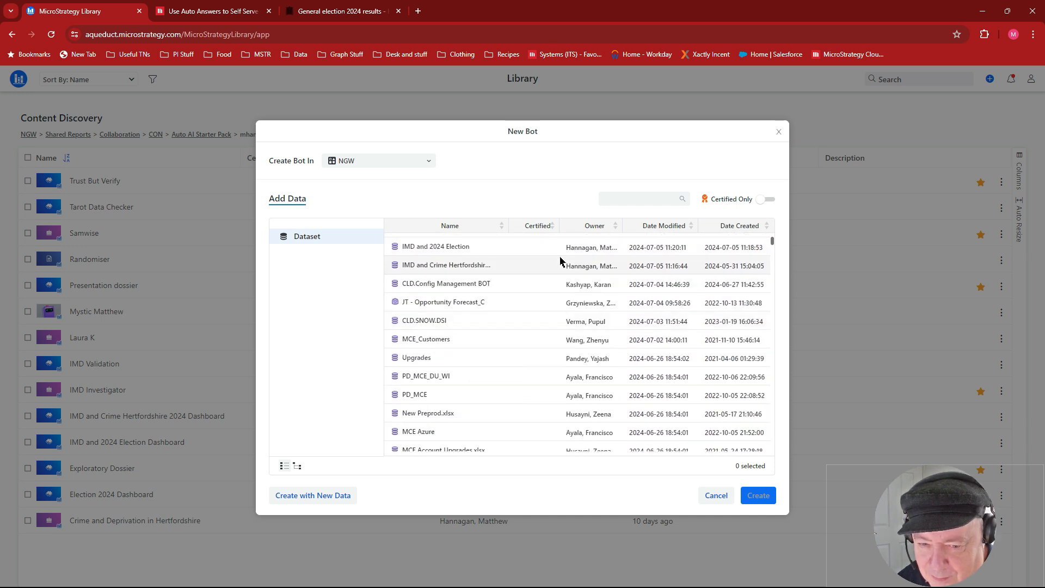
scroll(560, 261, "down", 10)
scroll(562, 259, "down", 2)
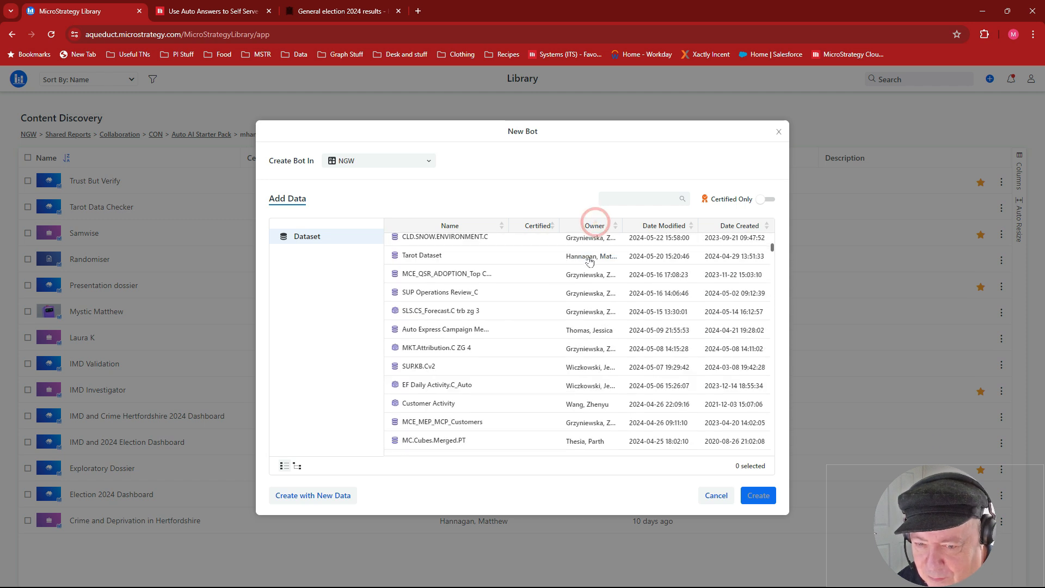
scroll(587, 274, "down", 10)
scroll(587, 273, "down", 10)
scroll(587, 271, "down", 3)
scroll(587, 271, "up", 4)
scroll(587, 272, "up", 3)
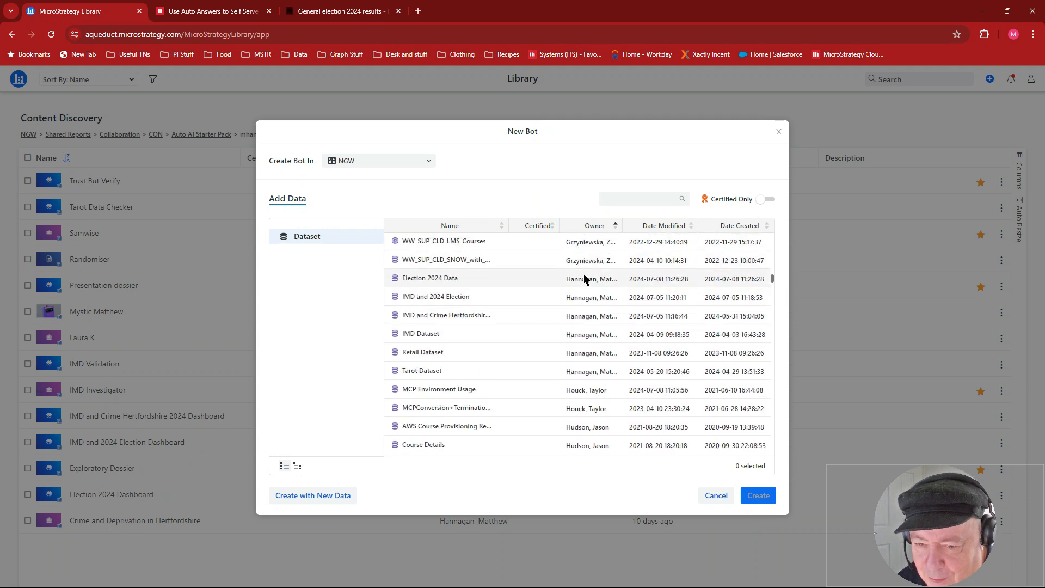
left_click(585, 278)
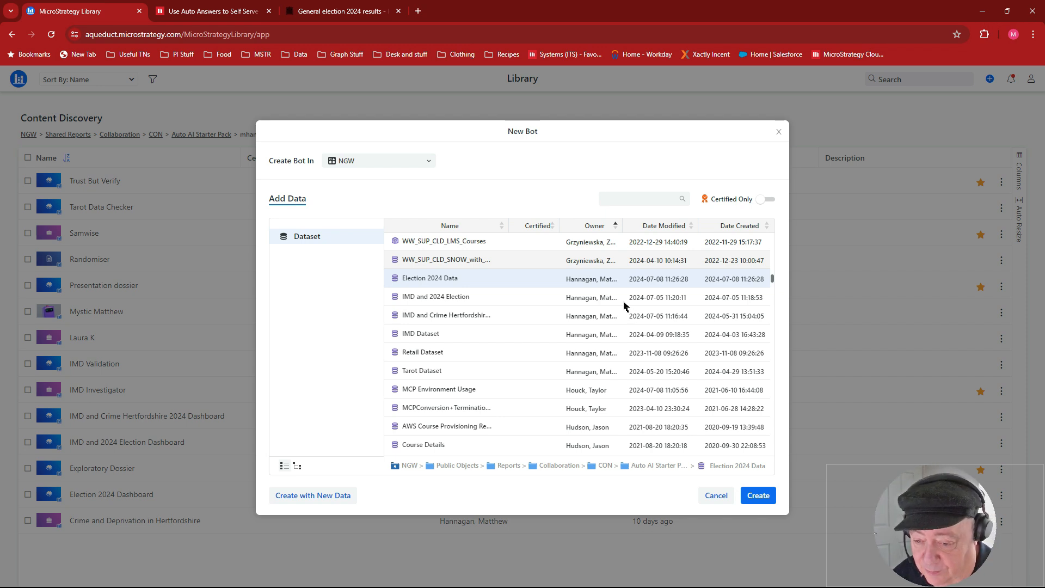
left_click(765, 502)
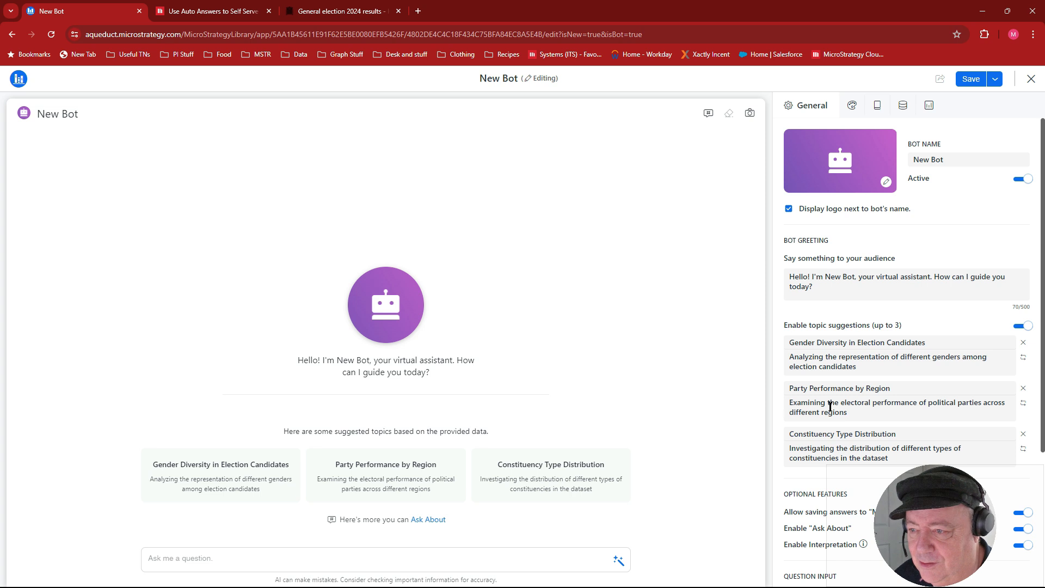
- Name the bot "Laura K"
left_click(958, 161)
triple_click(959, 160)
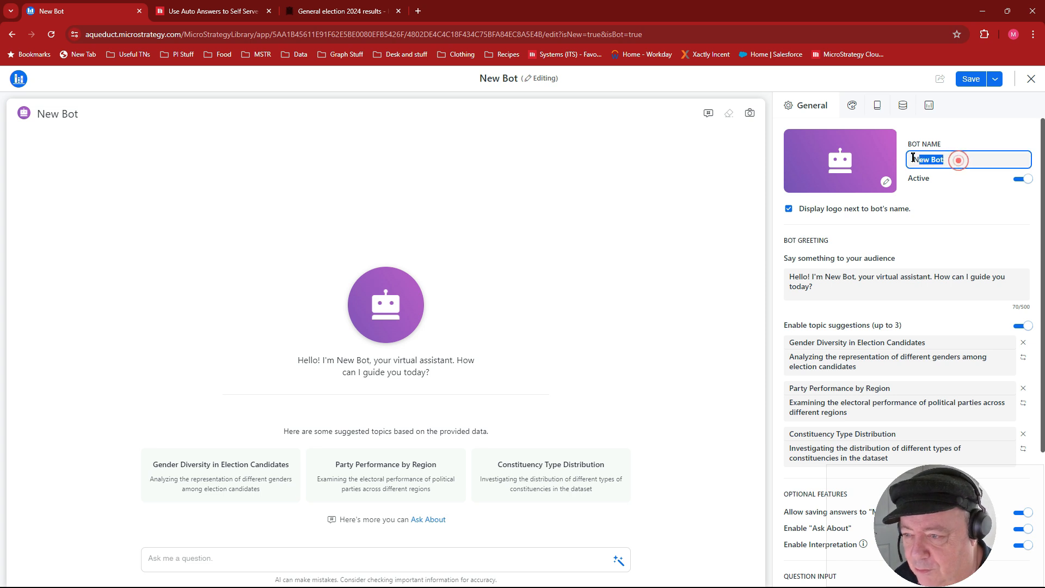
type("L")
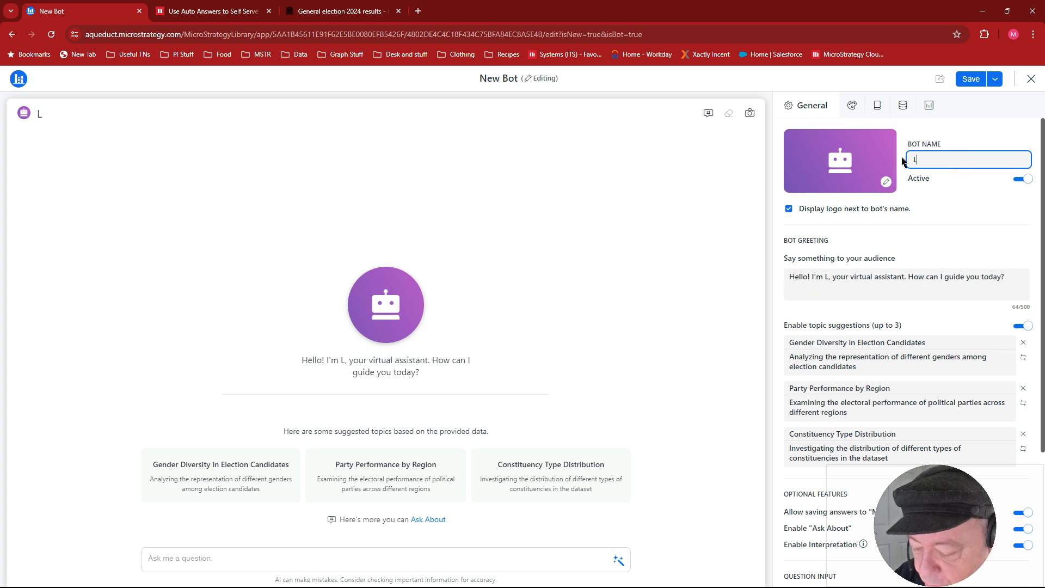
type("aura K")
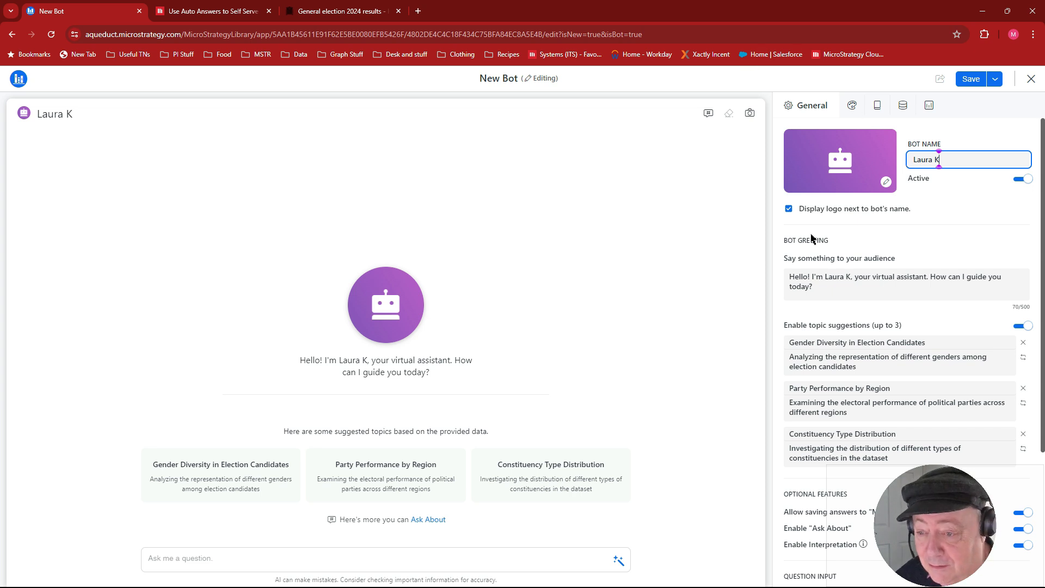
- Set the bot greeting to "Hello! I am Laura K, your political correspondent. What would you like to know ?"
left_click(814, 290)
triple_click(813, 290)
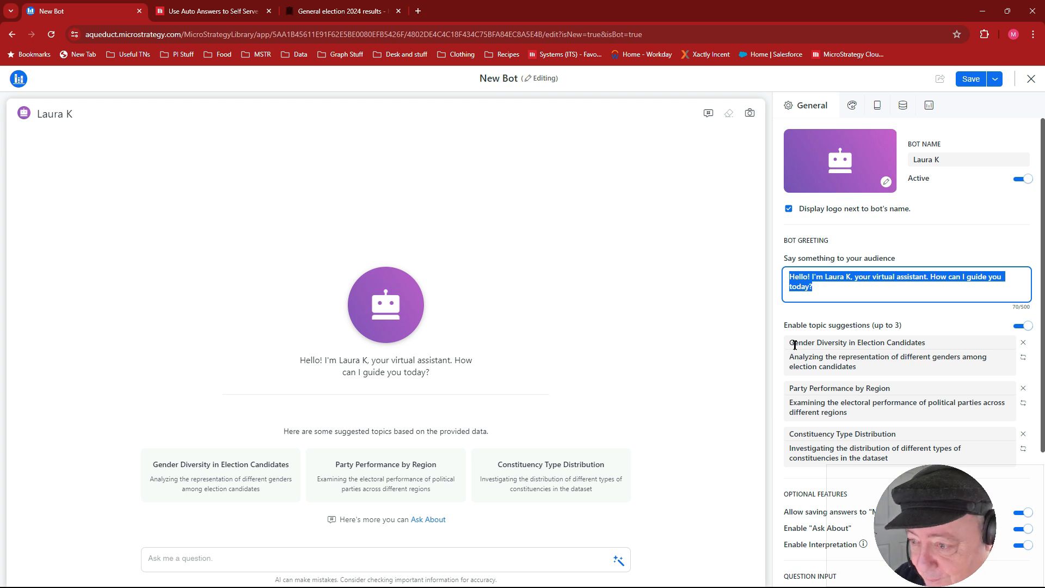
type("Hello")
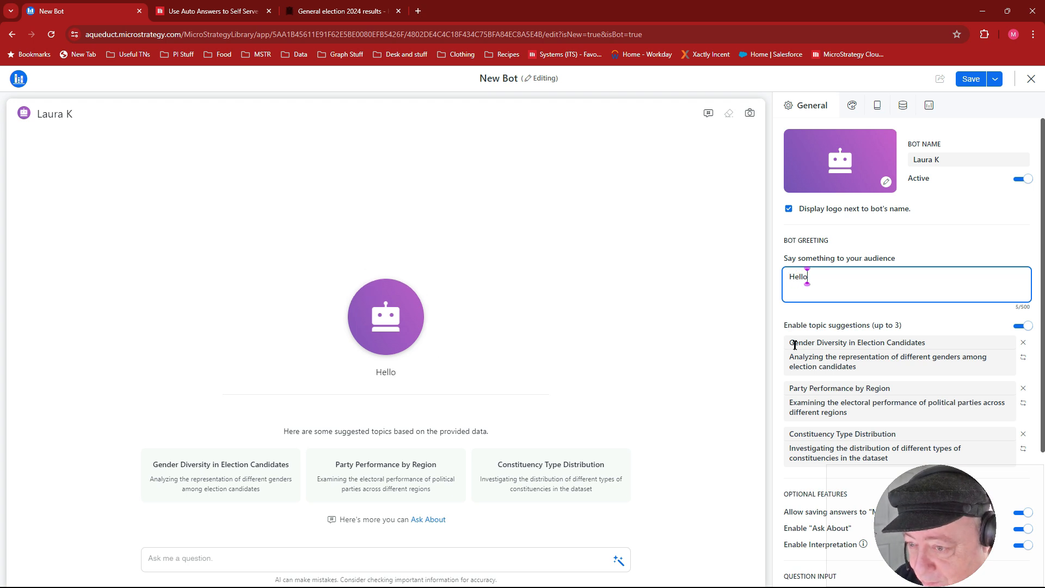
type("! I ")
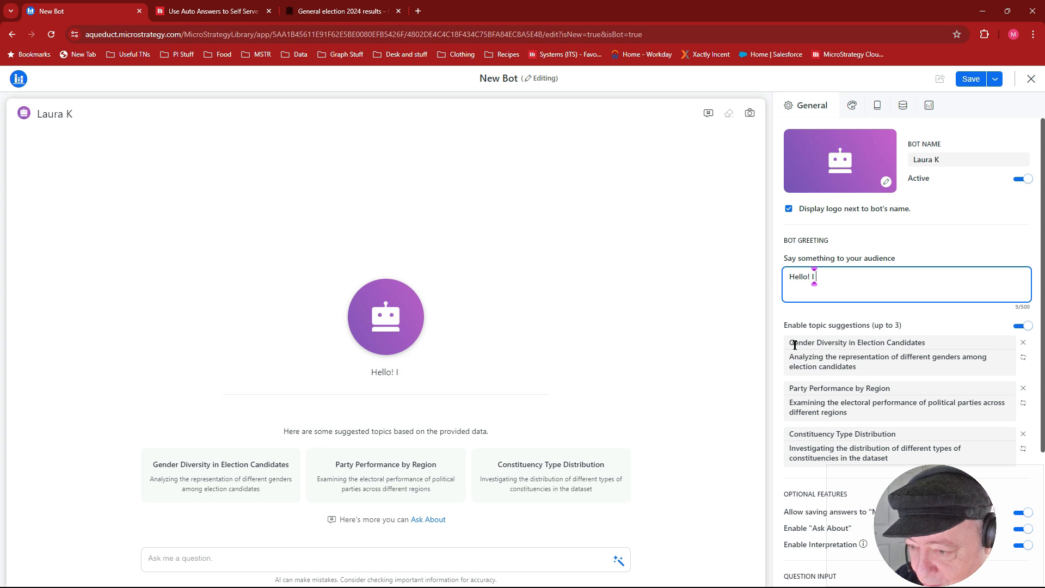
type("am Laura")
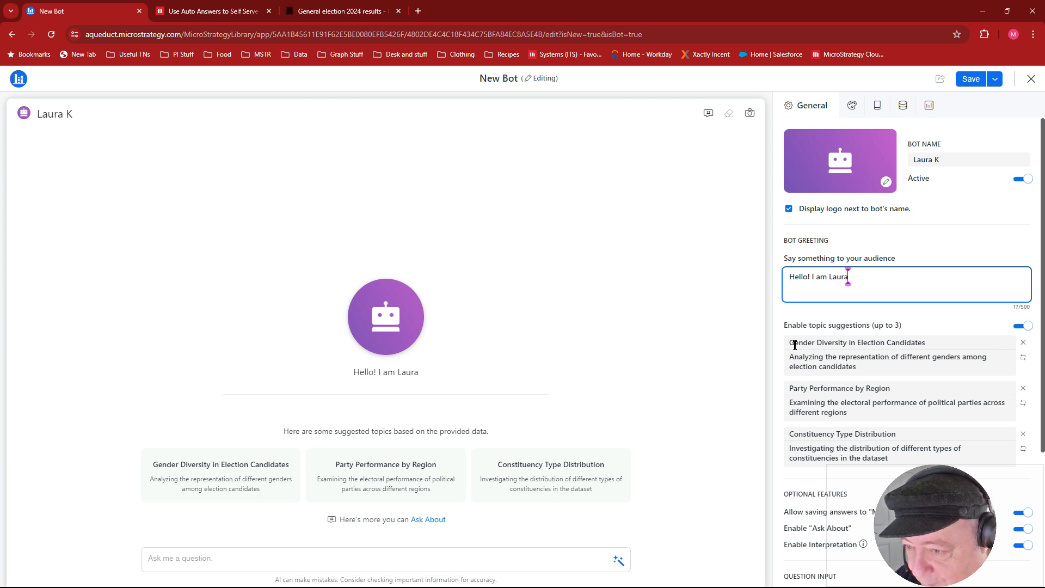
type(" K, Your")
key("BackSpace")
key("BackSpace")
key("BackSpace")
key("BackSpace")
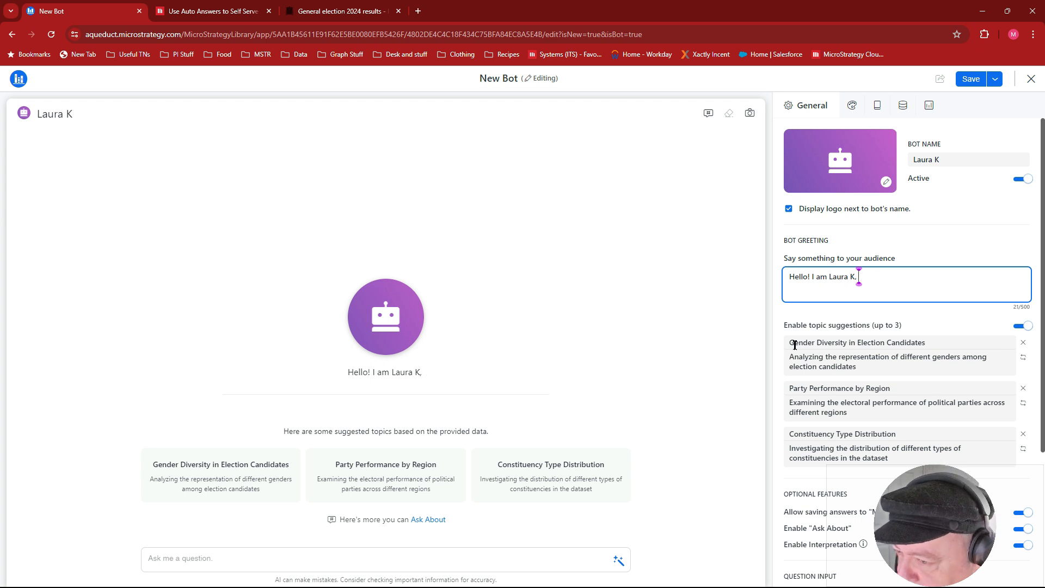
type("your pol")
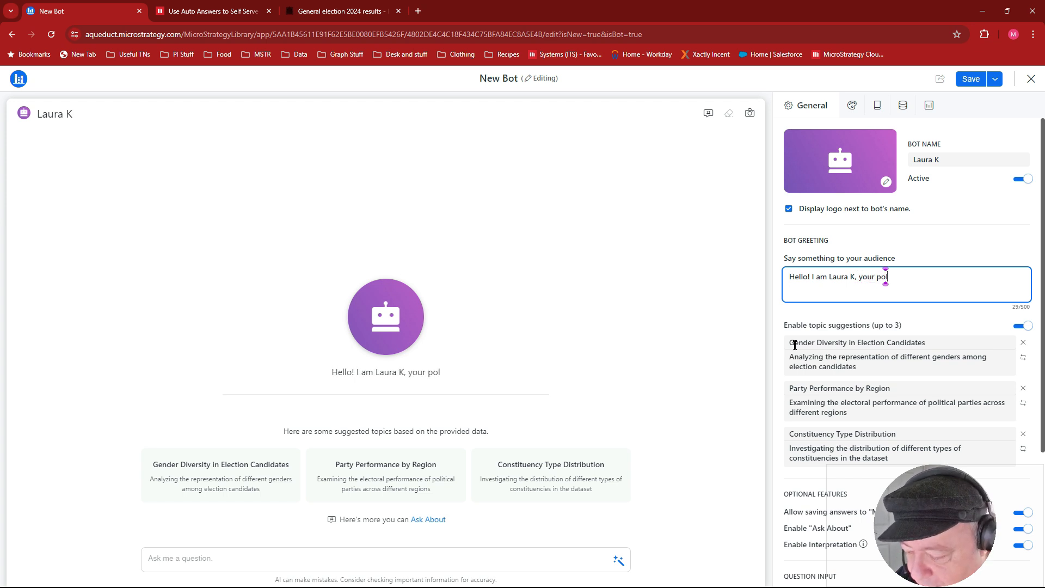
type("itical coi")
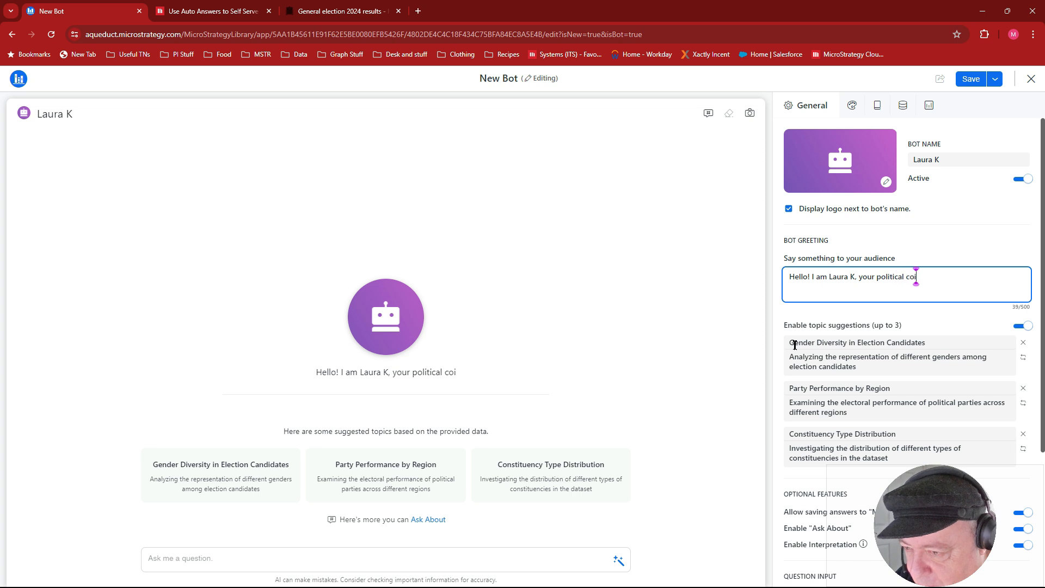
key("BackSpace")
type("rresp")
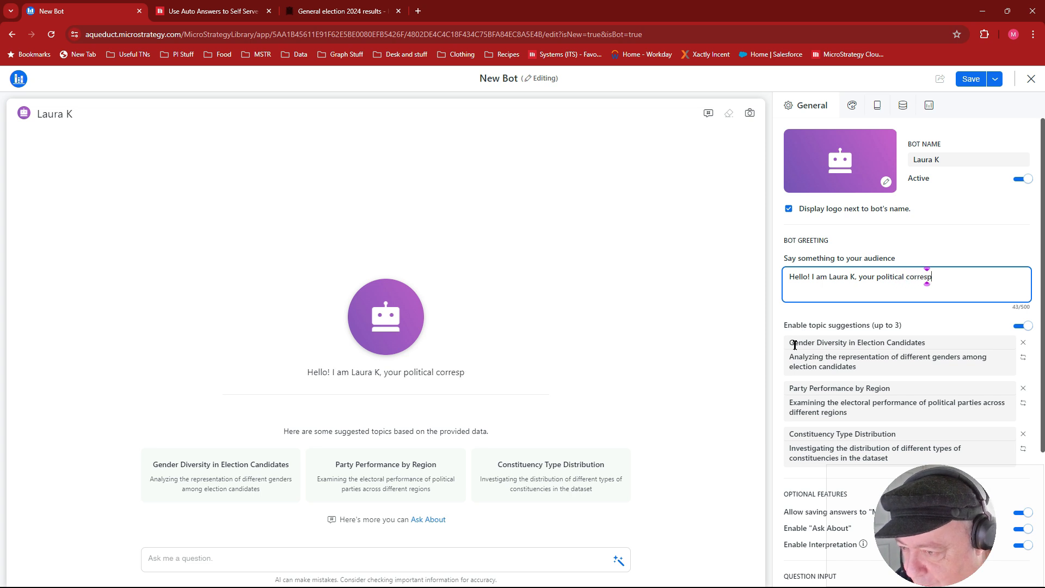
type("ondent. ")
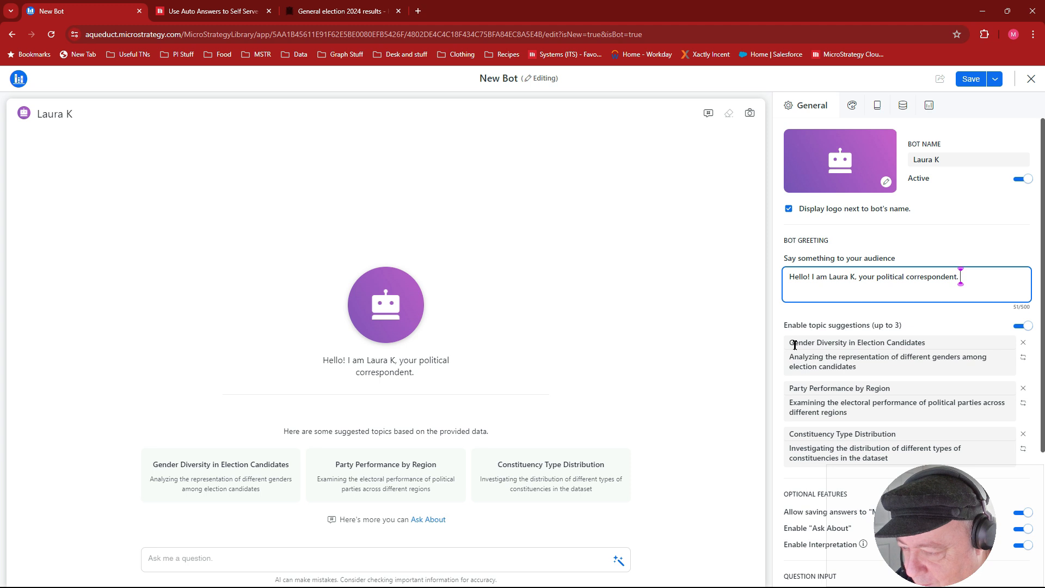
type("What woul")
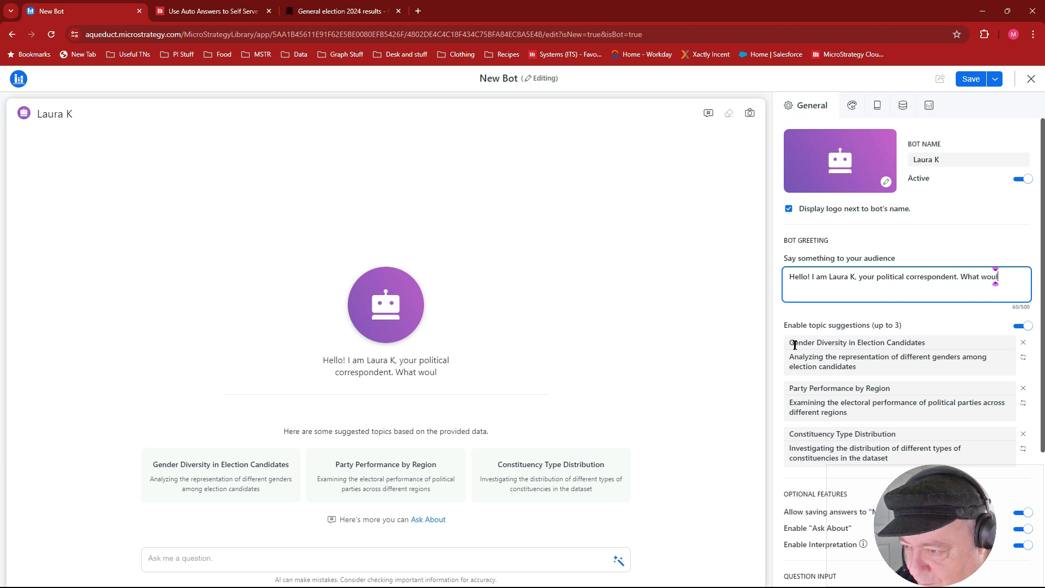
type("d you l")
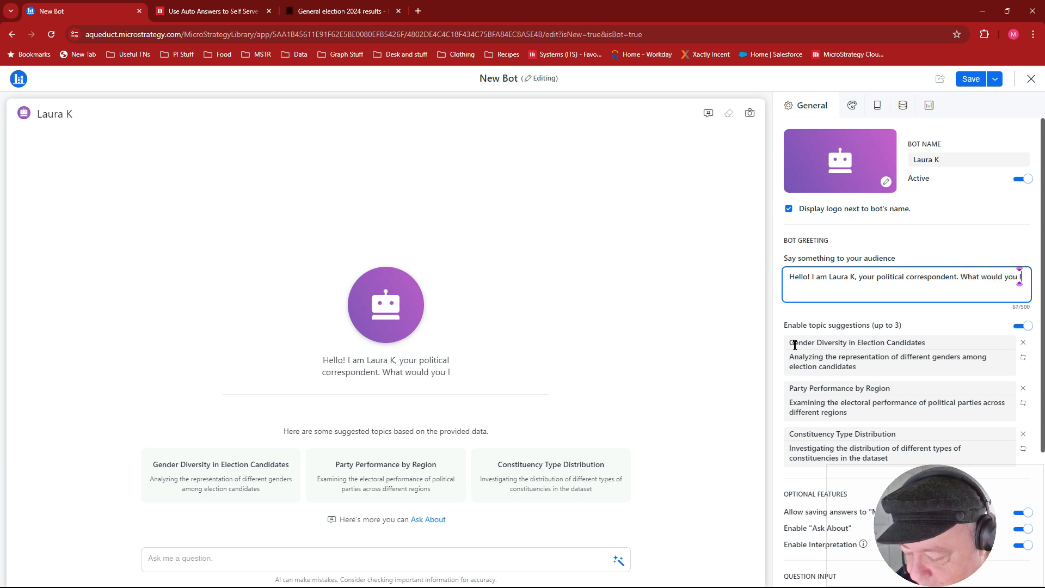
type("ike to know")
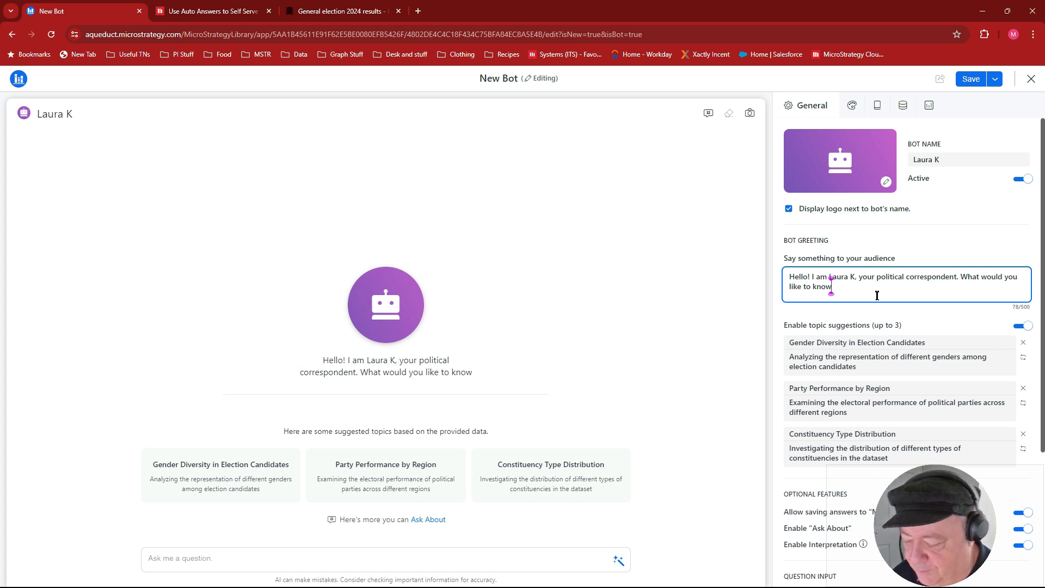
type("?")
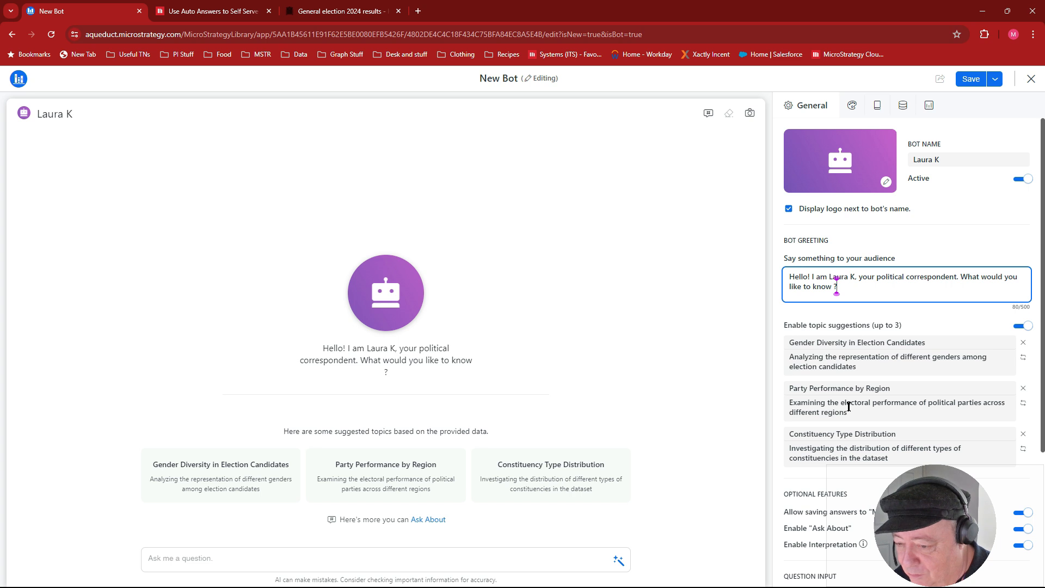
left_click_drag(906, 493, 868, 483)
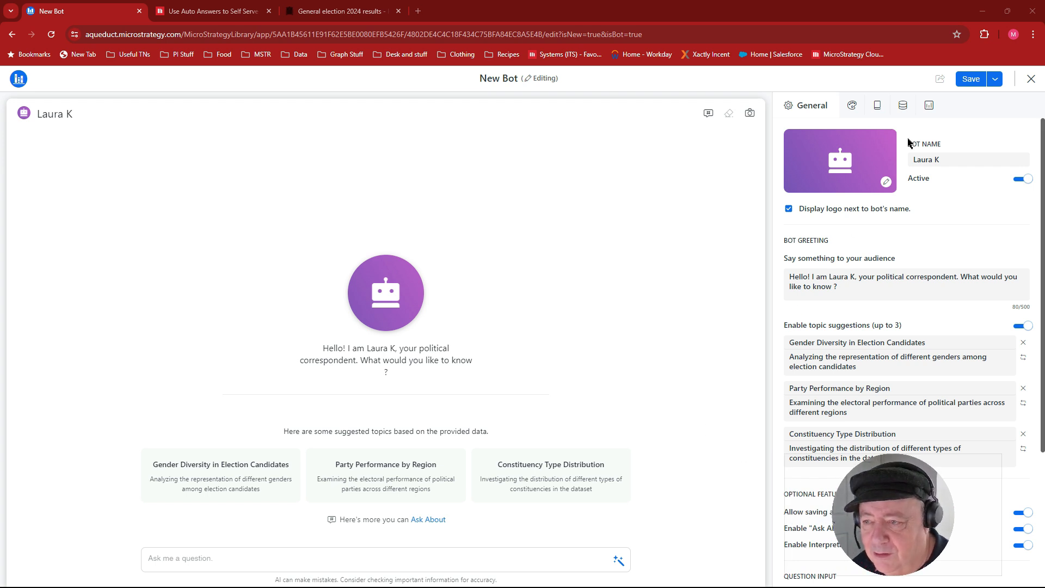
left_click(970, 80)
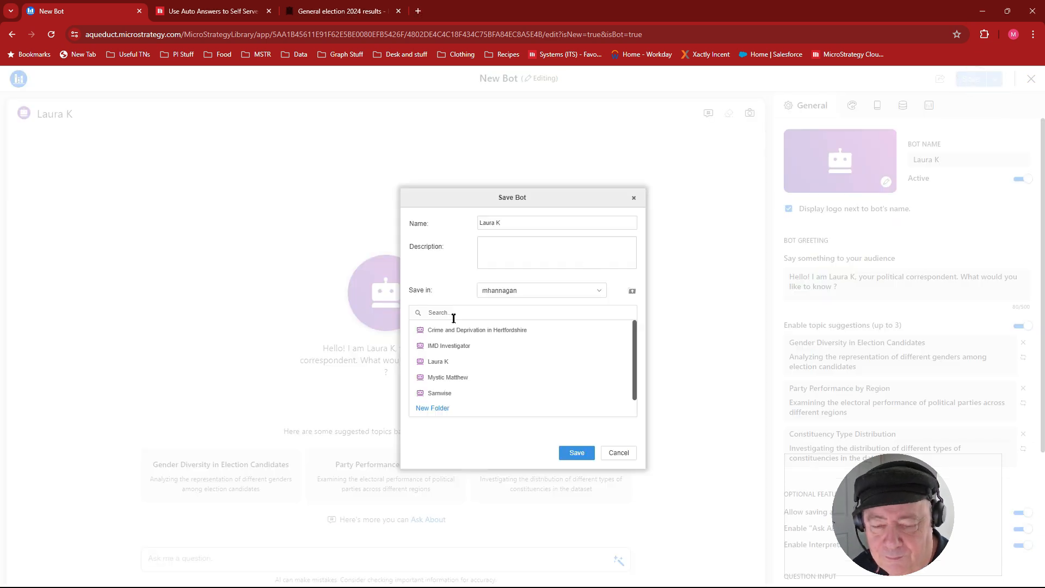
left_click(577, 453)
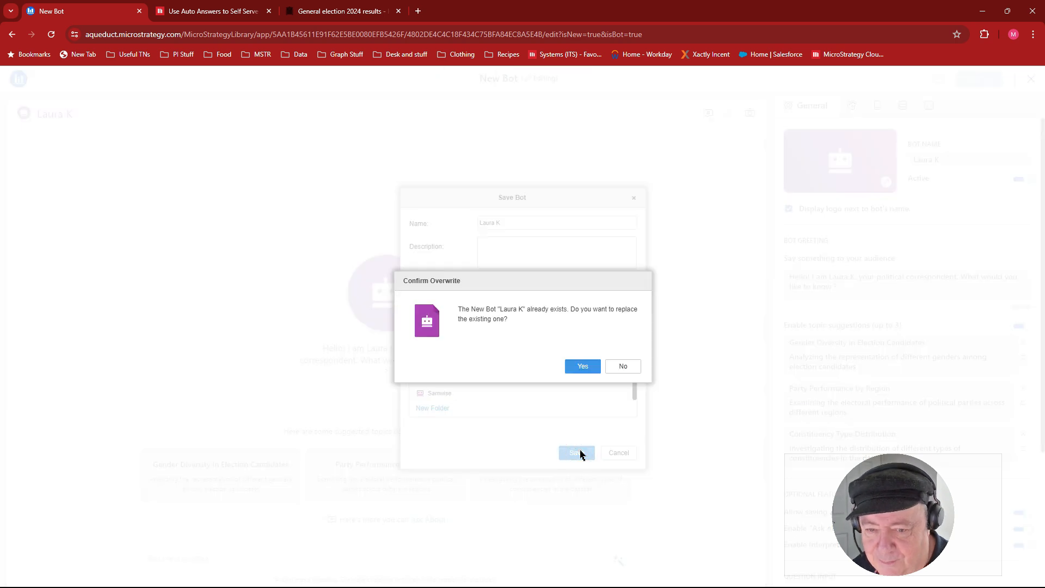
left_click(582, 365)
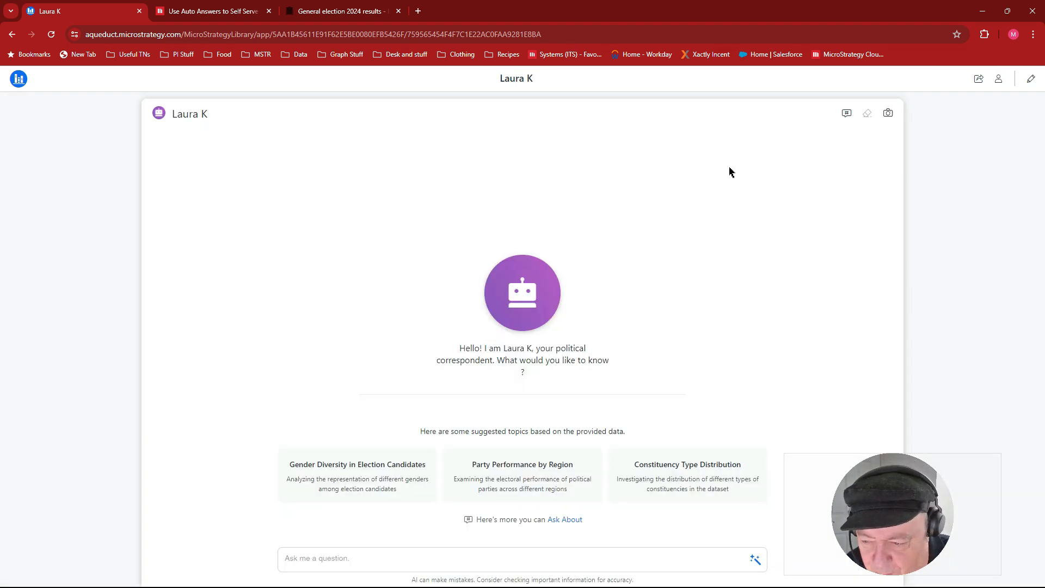
- Ask the bot about the suggested topic "Gender Diversity in Election Candidates" and review its answers
left_click(354, 471)
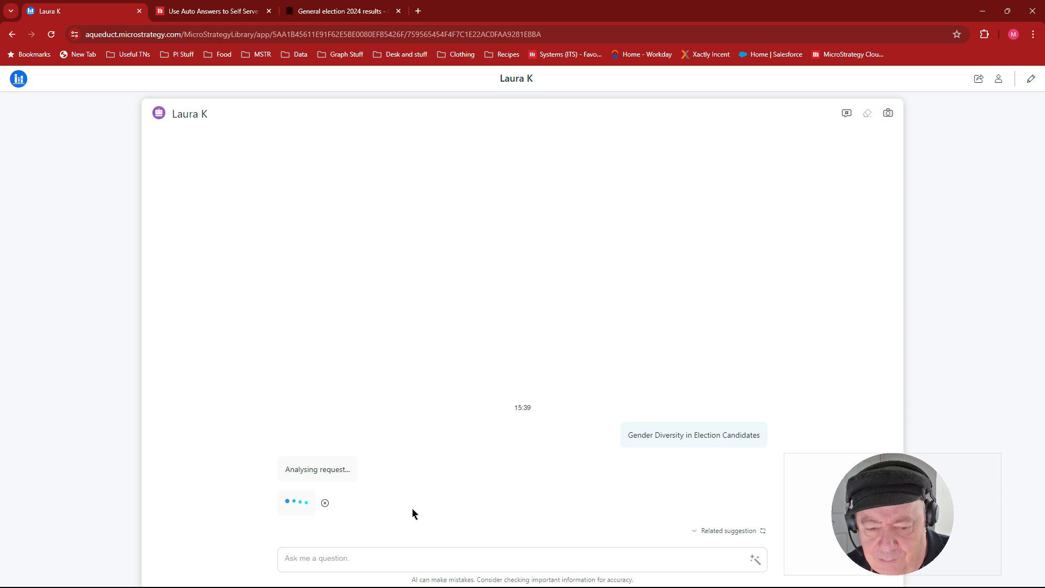
scroll(445, 392, "up", 6)
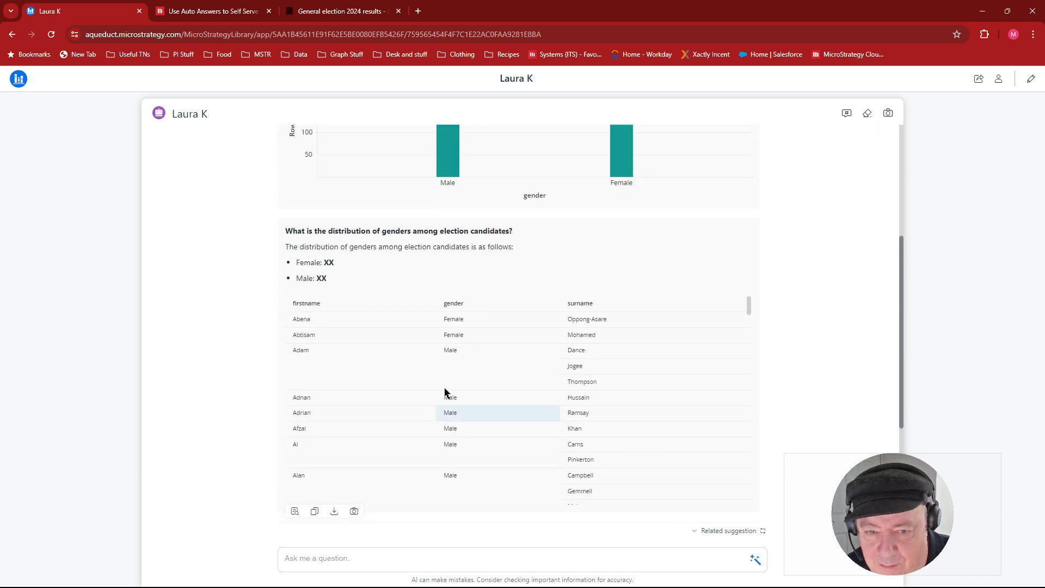
scroll(445, 392, "down", 3)
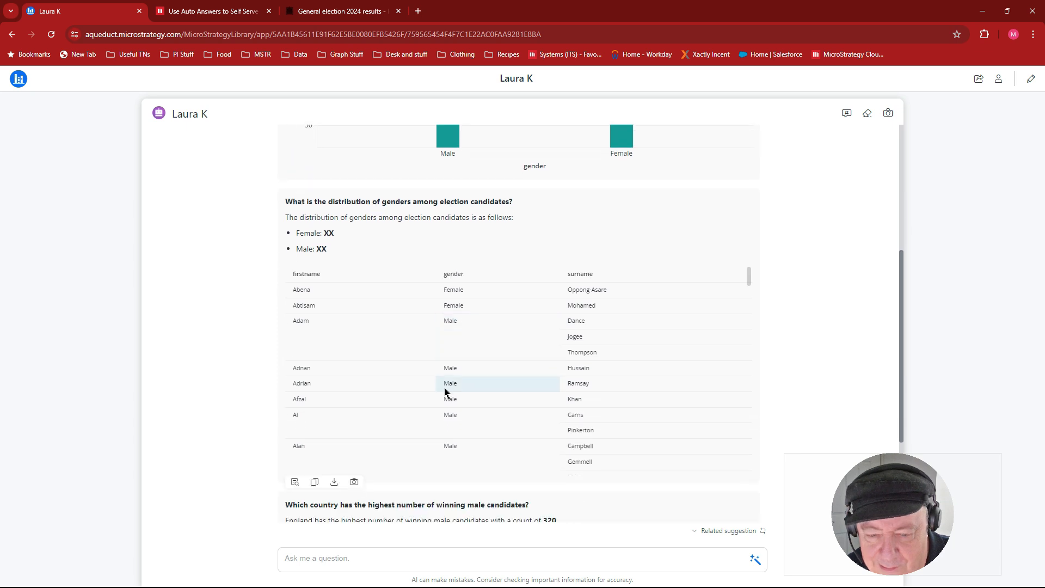
scroll(445, 392, "down", 2)
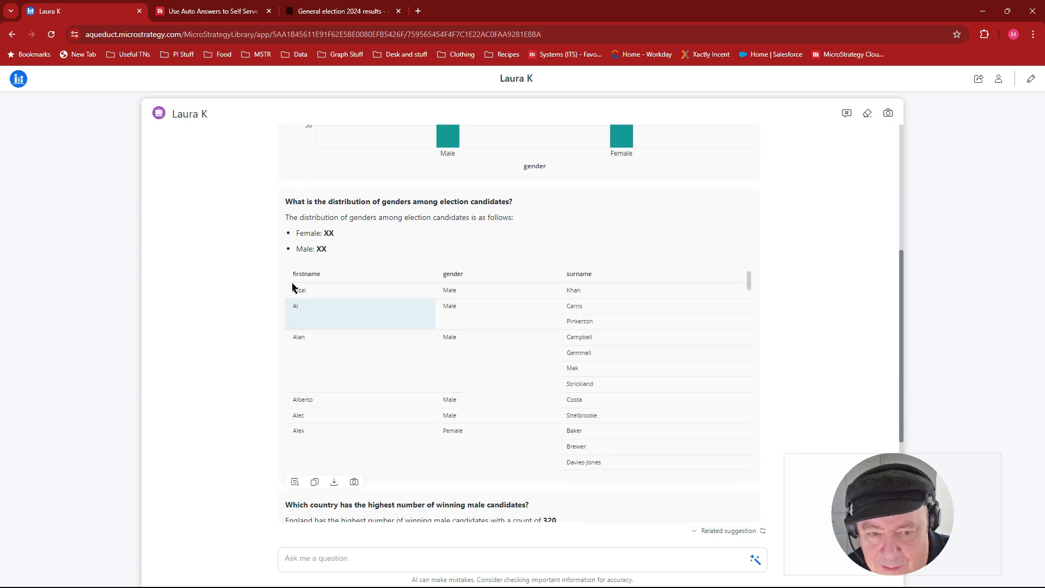
scroll(249, 324, "down", 3)
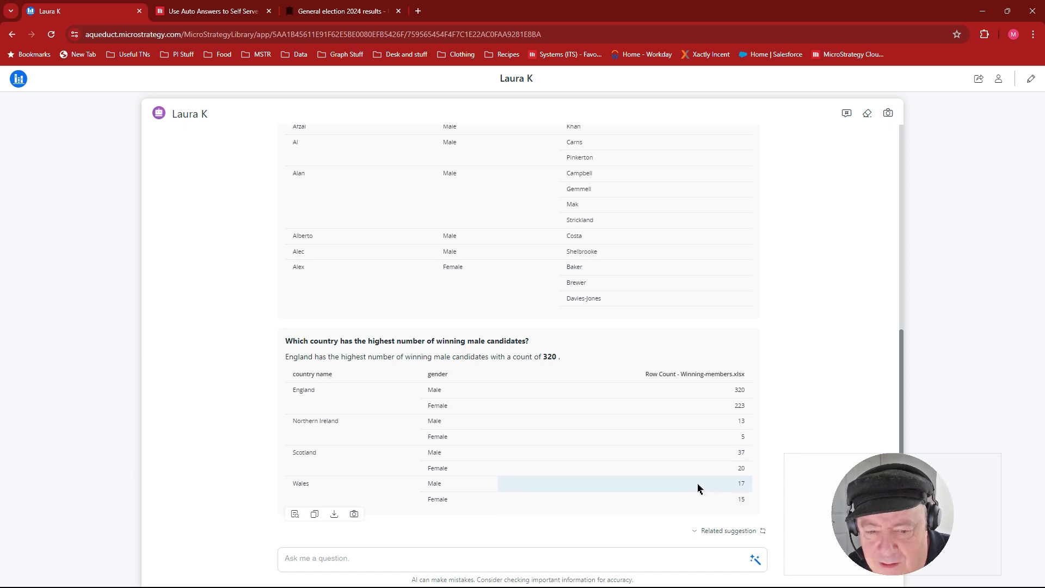
left_click(732, 531)
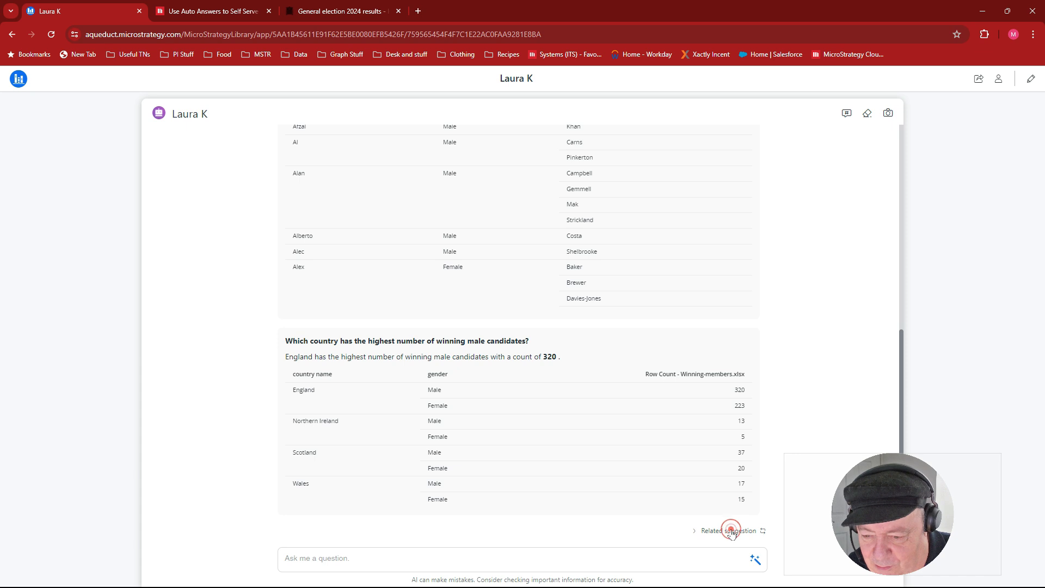
left_click(695, 532)
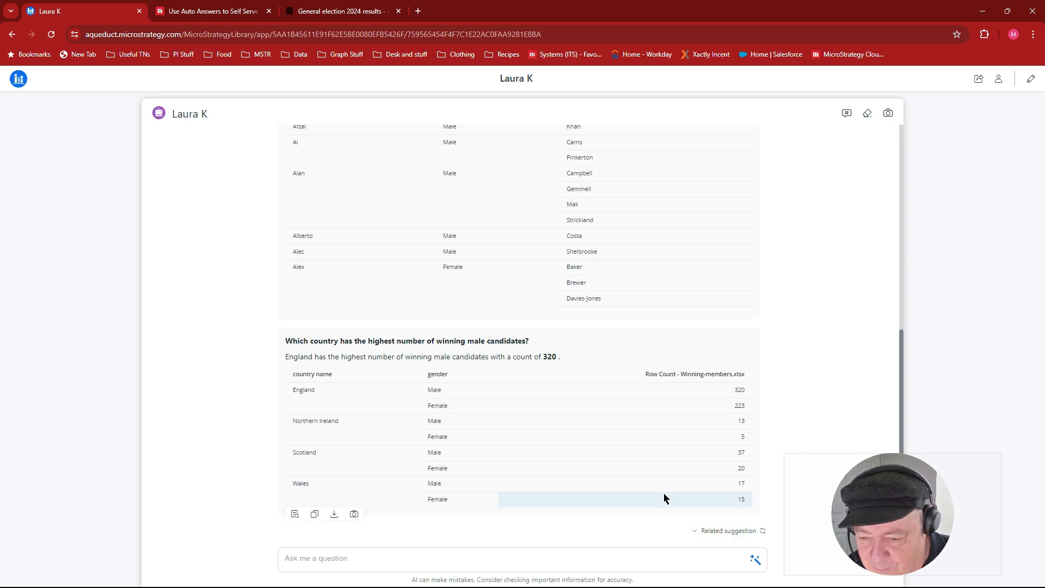
scroll(736, 523, "up", 3)
scroll(734, 521, "down", 3)
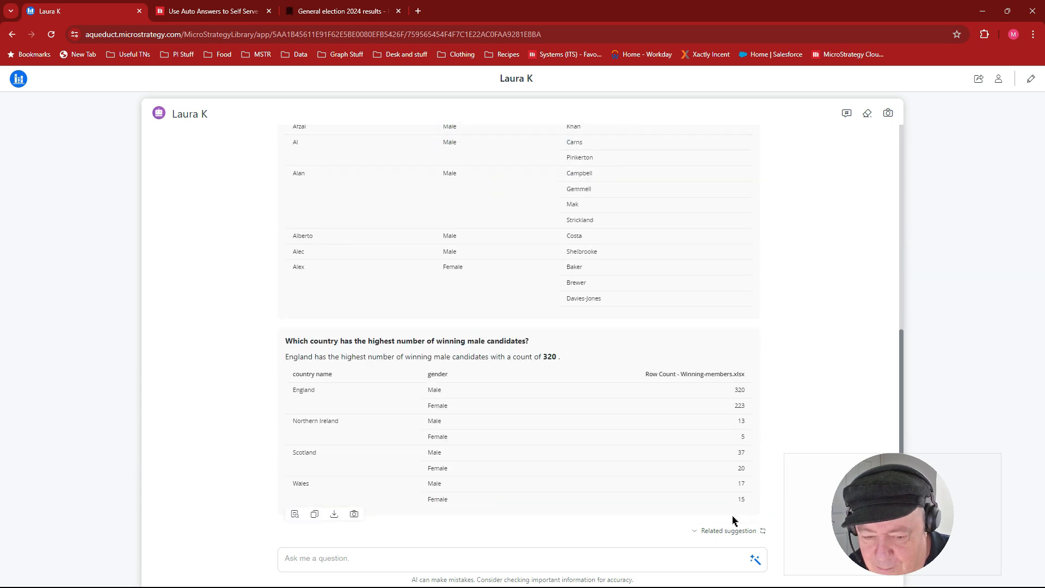
- Ask "WHich party name has the highest number of female members", inserting the suggested party name object, and expand the related suggestions
left_click(602, 558)
type("WHich")
type("pary")
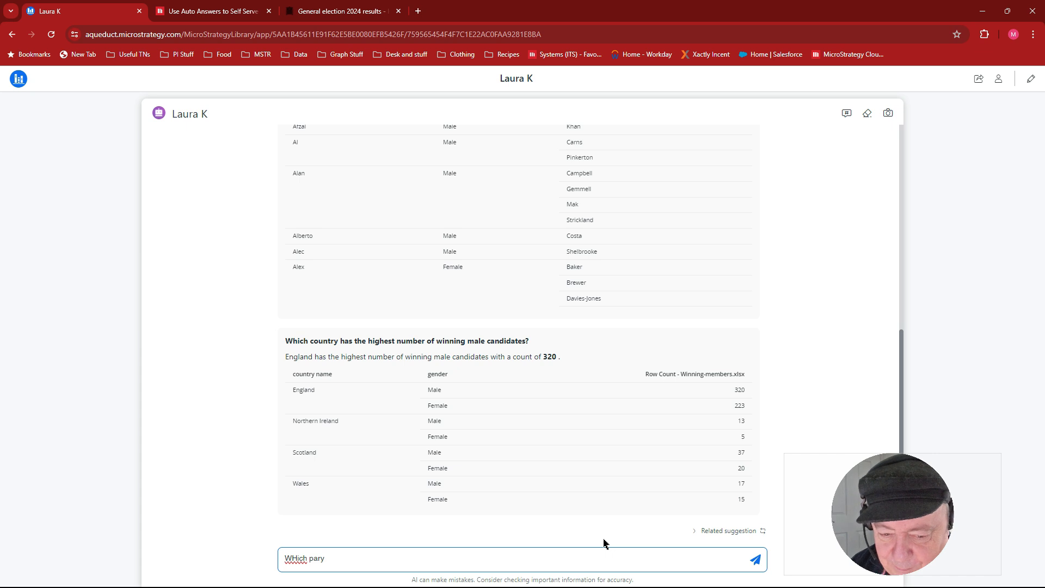
key("BackSpace")
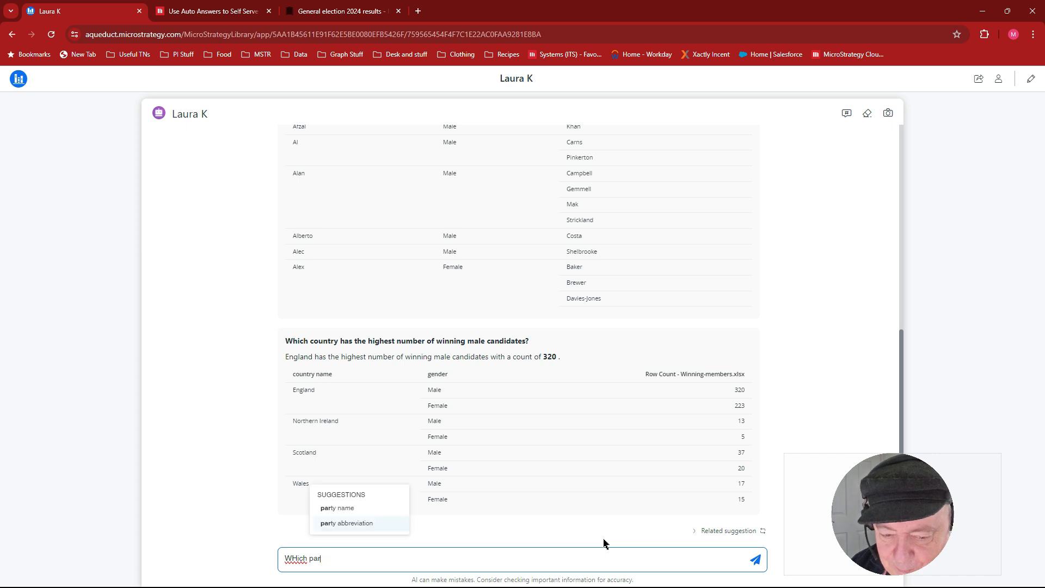
left_click(348, 509)
type("has the ")
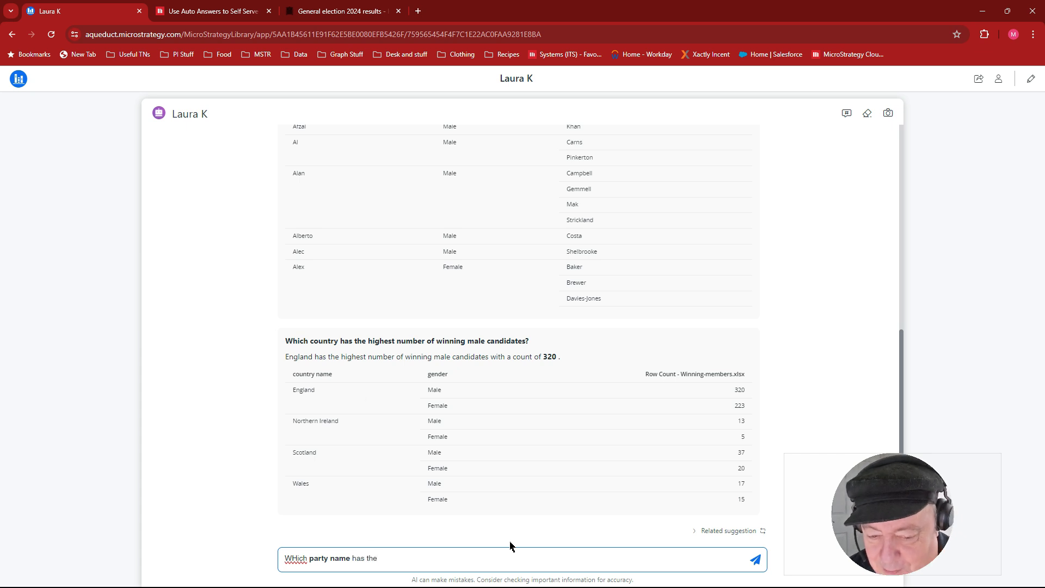
type("high")
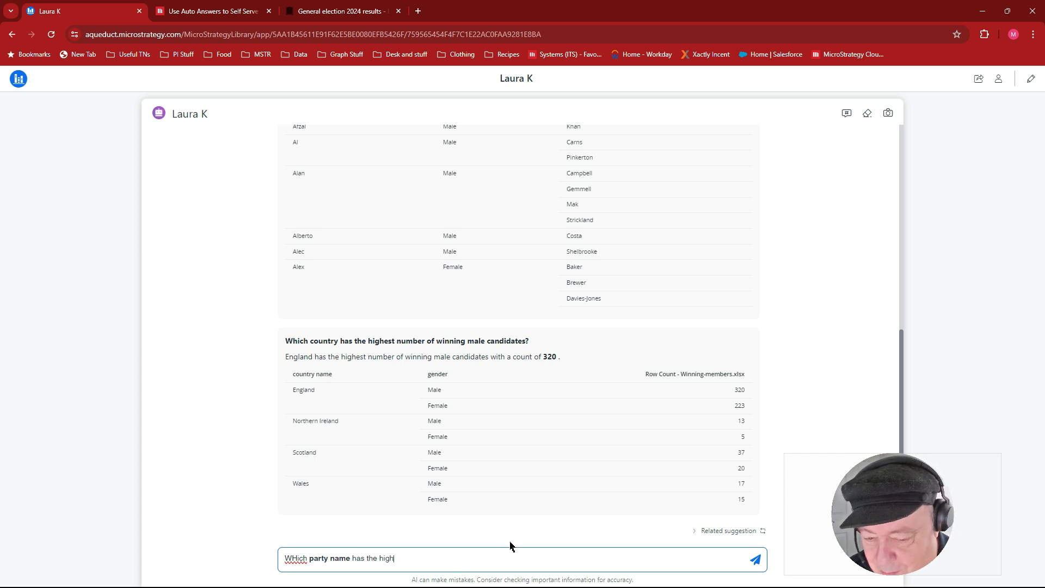
type("est number of ")
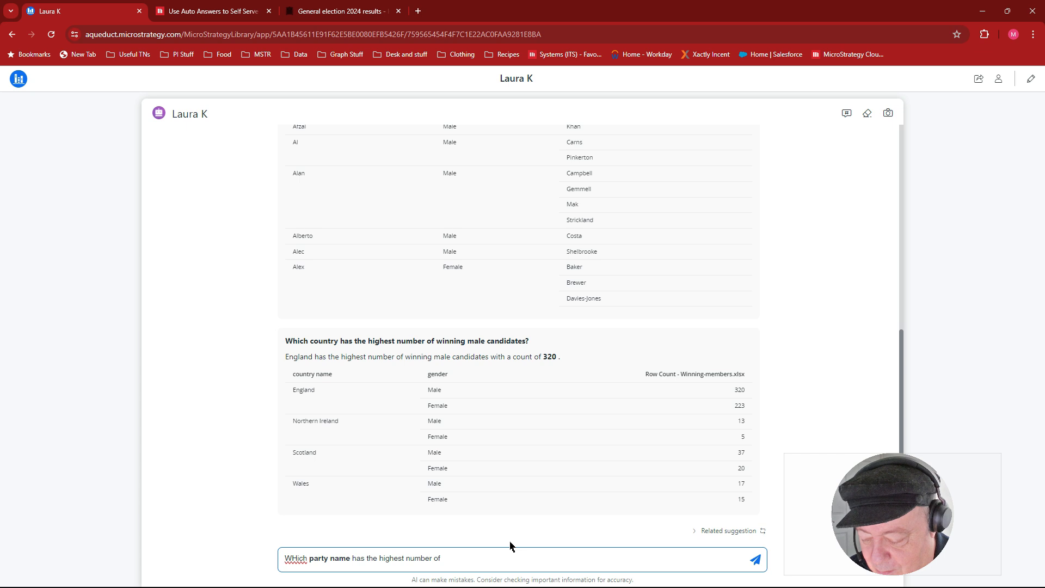
type("femal")
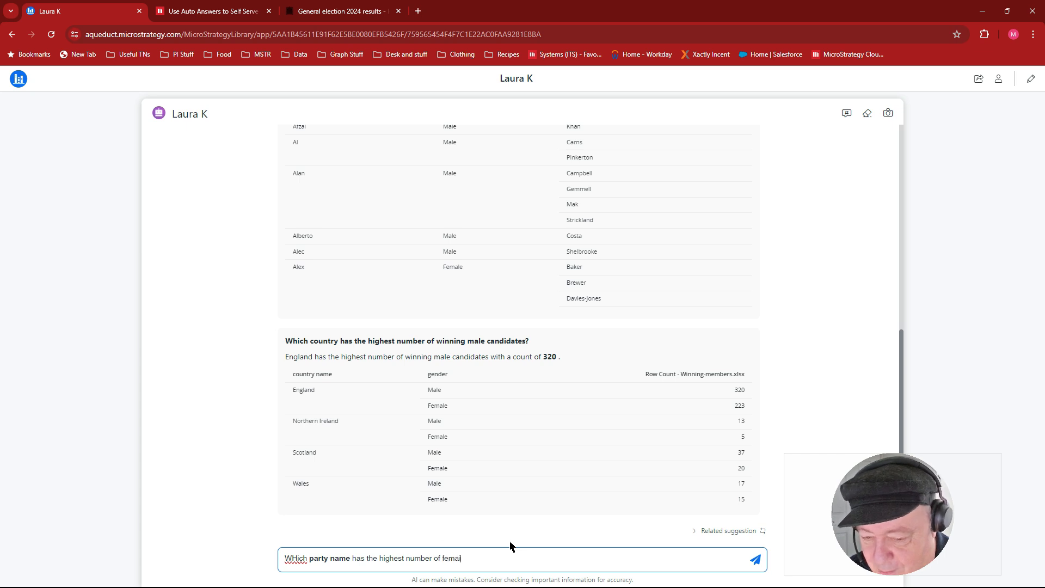
type("le")
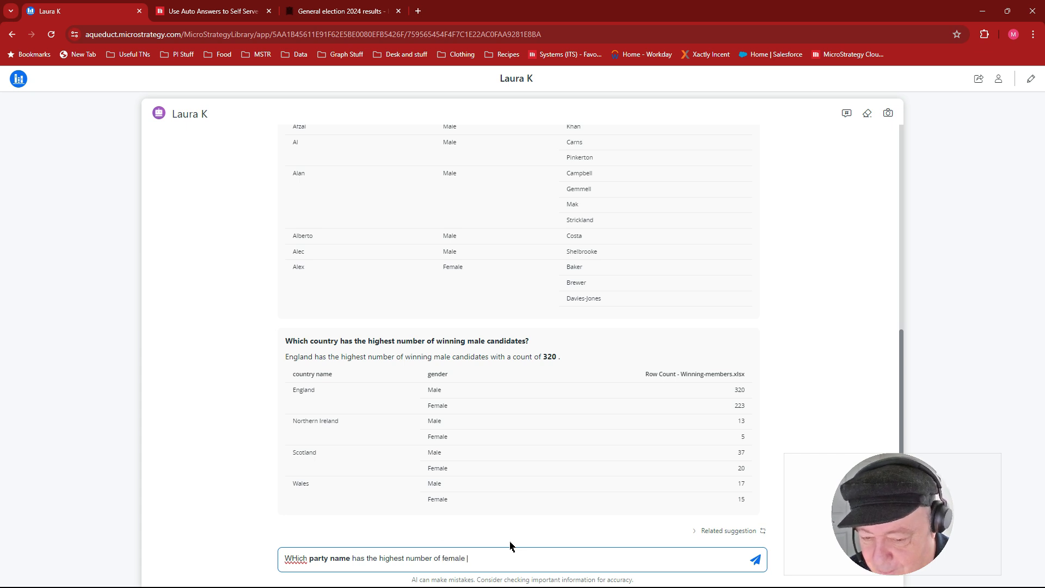
type(" members")
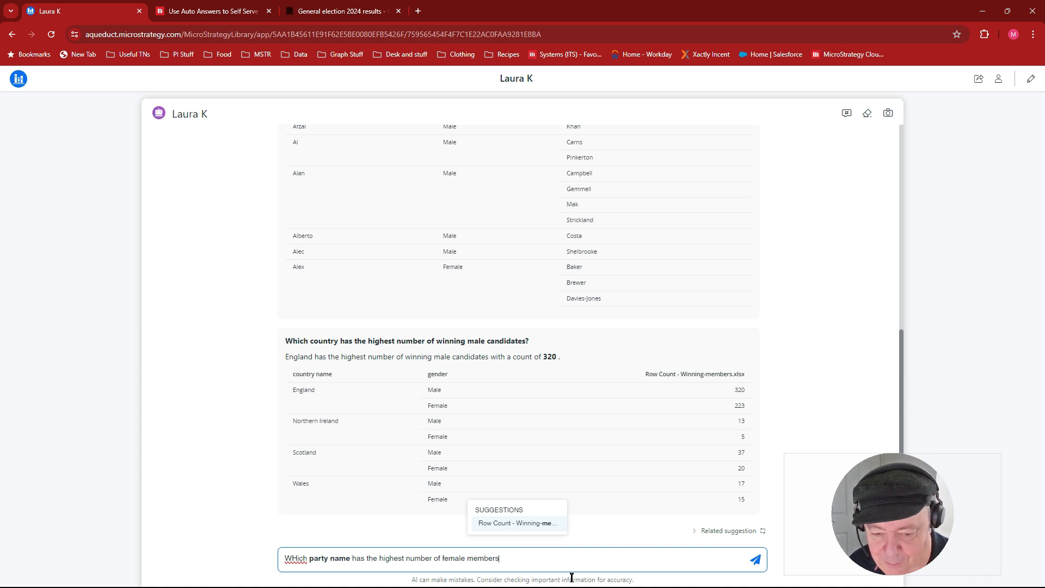
left_click(756, 561)
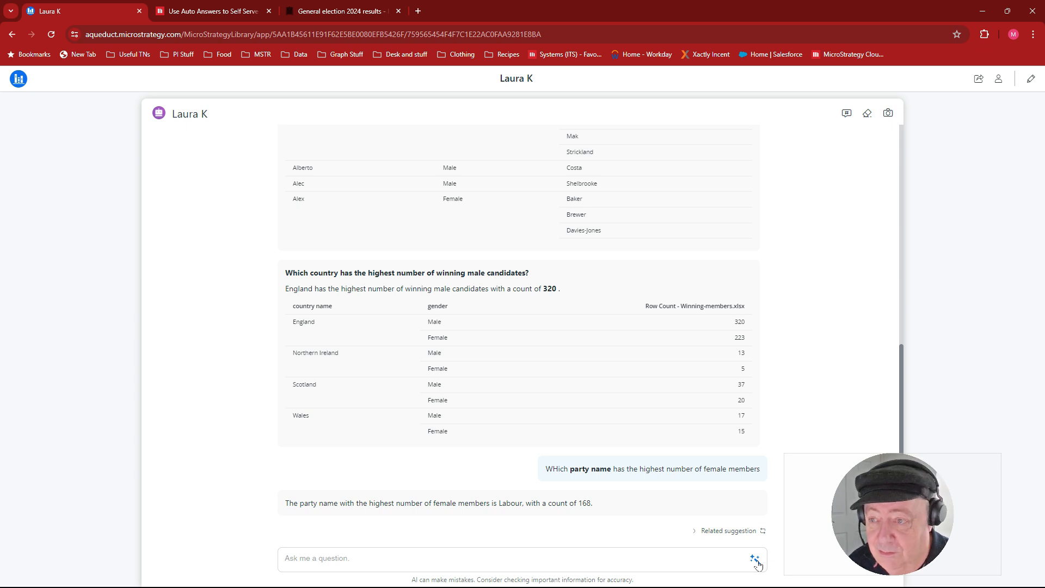
left_click(693, 532)
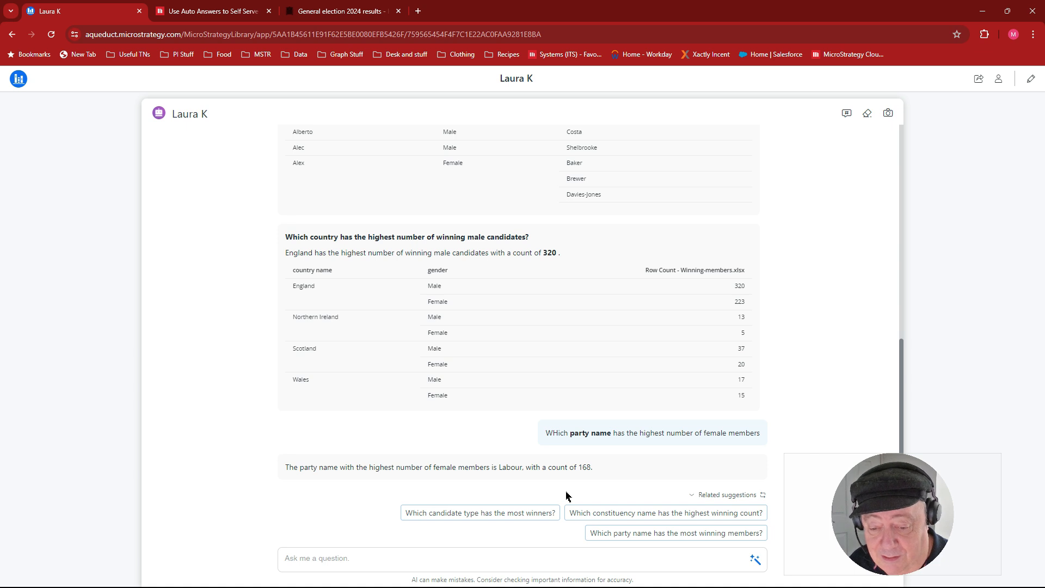
- Ask the bot "Which gender has the highest impact on Result ?", inserting gender as the suggested object and leaving Result as plain text
left_click(482, 561)
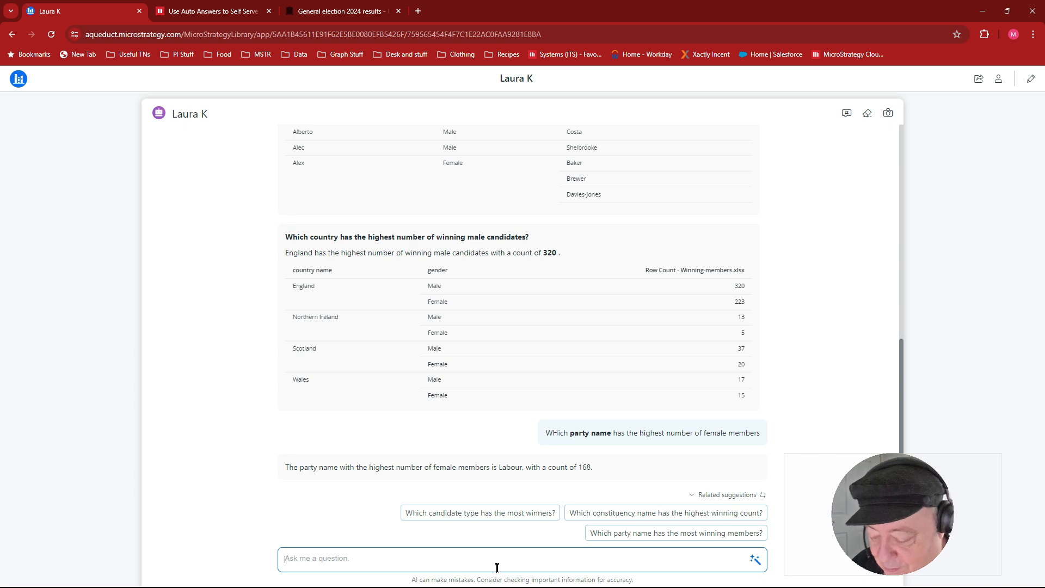
type("W")
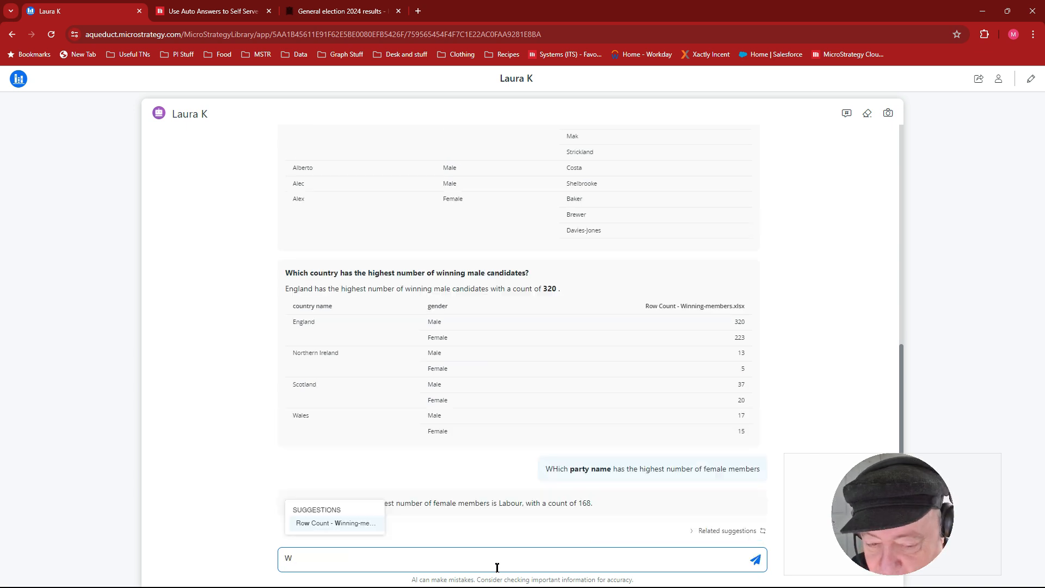
type("hich")
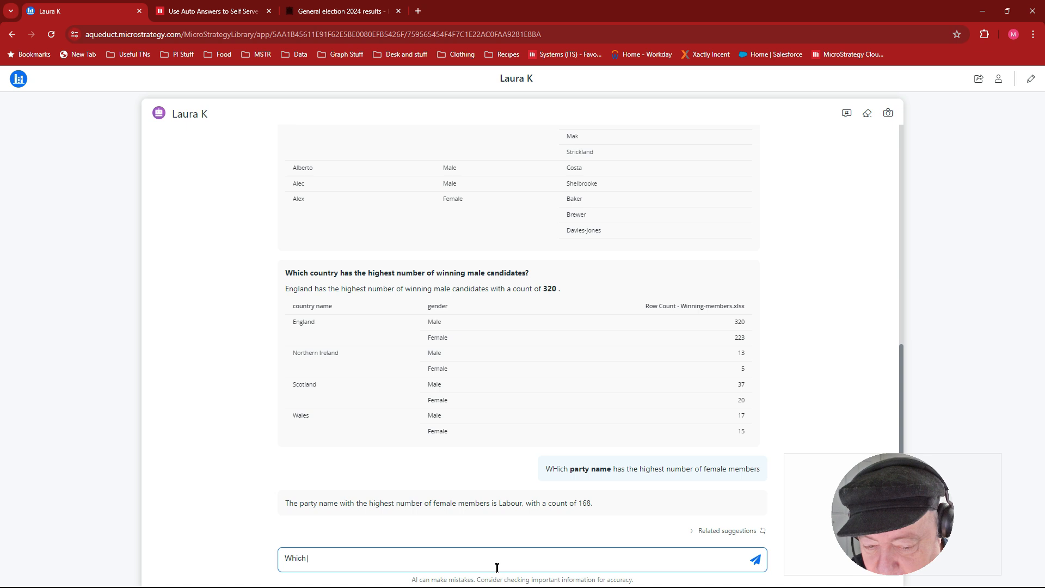
type(" resu")
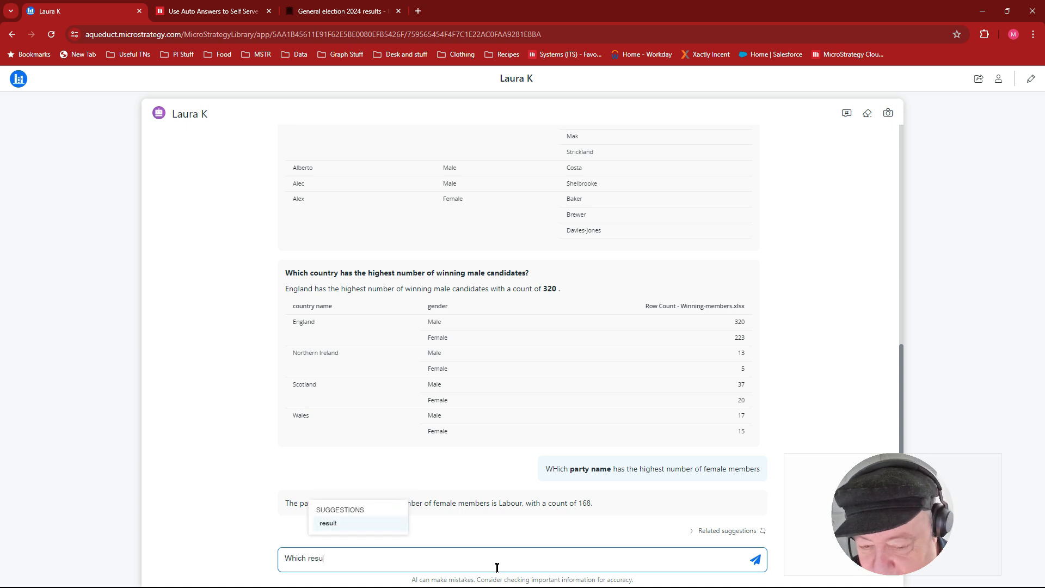
key("BackSpace")
key("BackSpace")
key("BackSpace")
key("BackSpace")
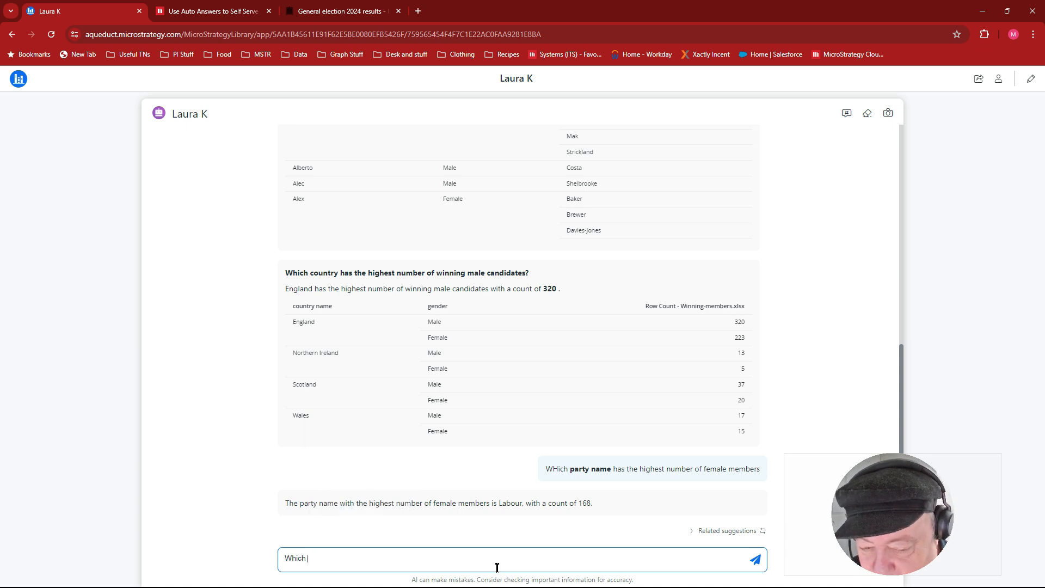
type("gen")
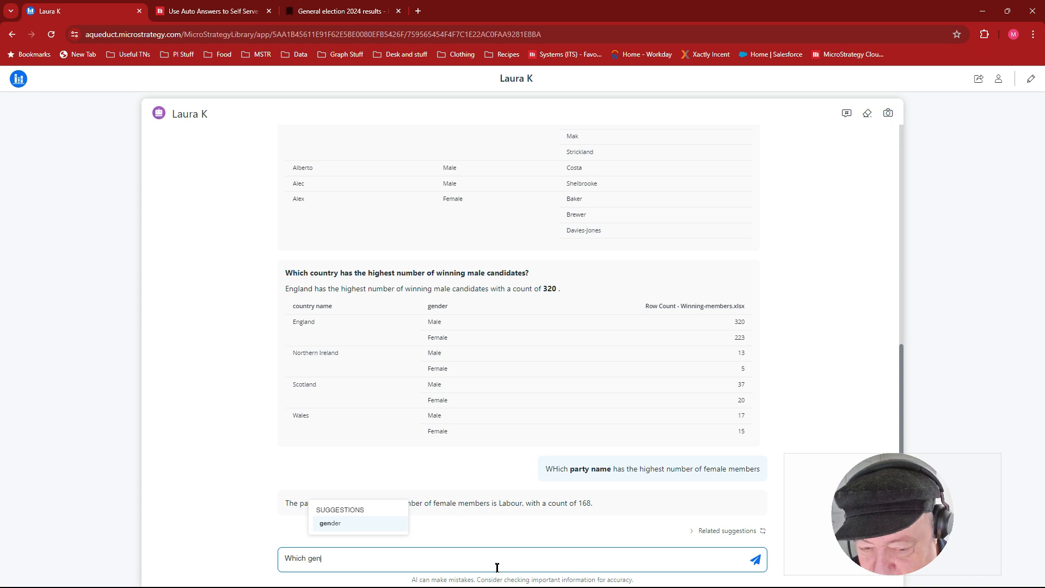
key("Tab")
type("has the ")
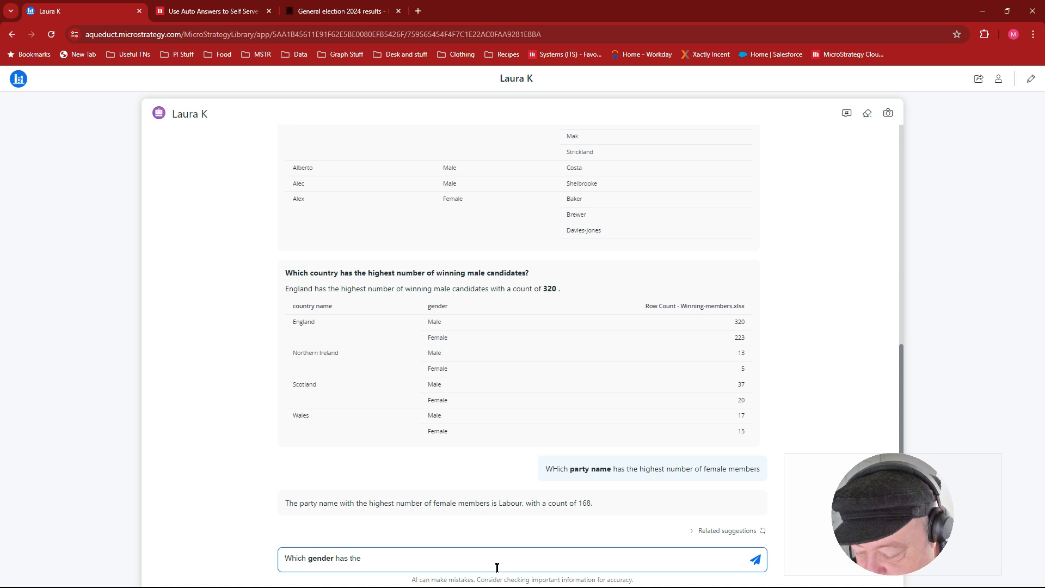
type("highest")
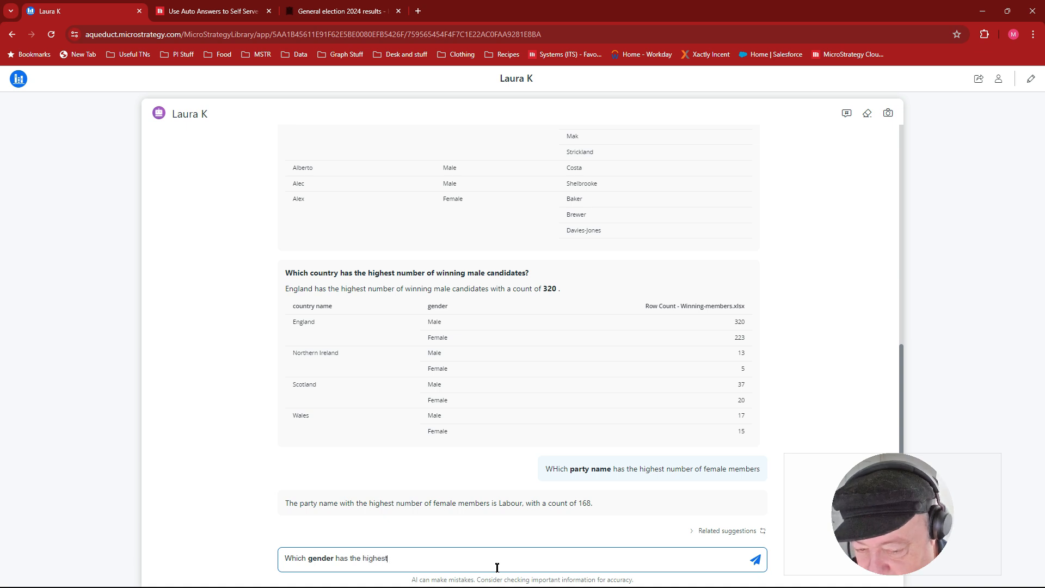
type(" impact o")
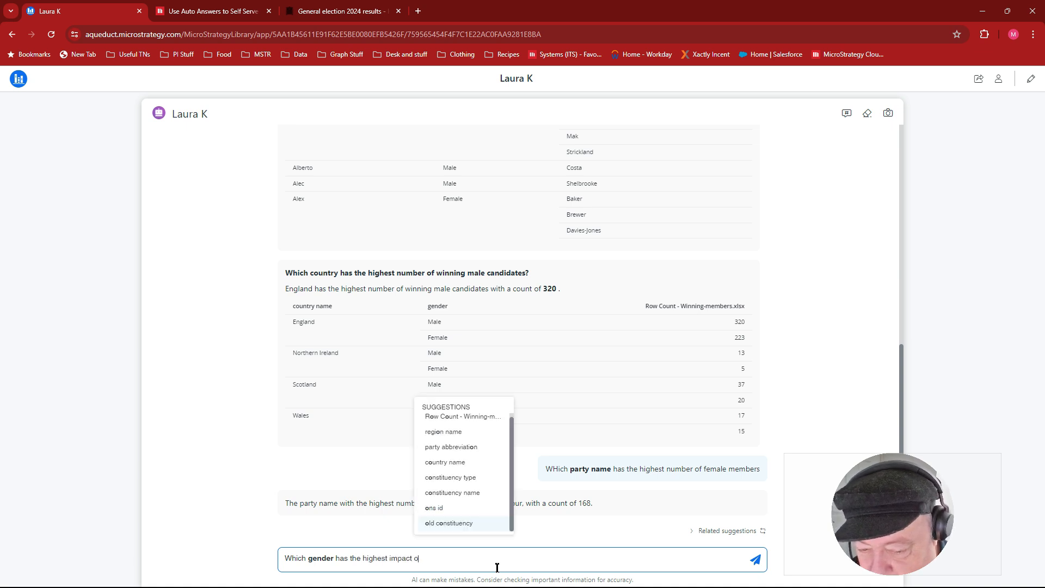
type("n Rsu")
key("BackSpace")
key("BackSpace")
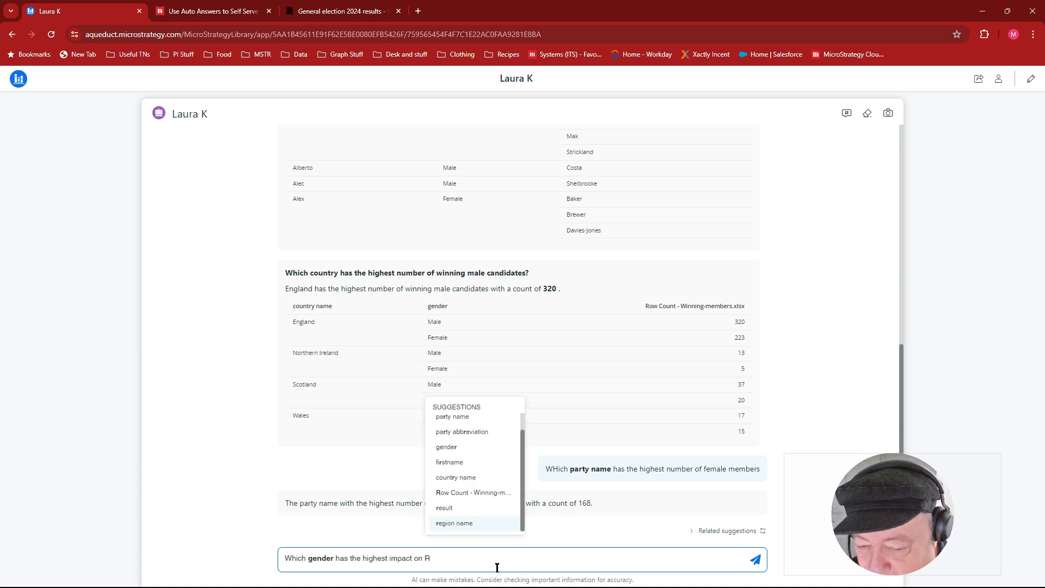
type("e")
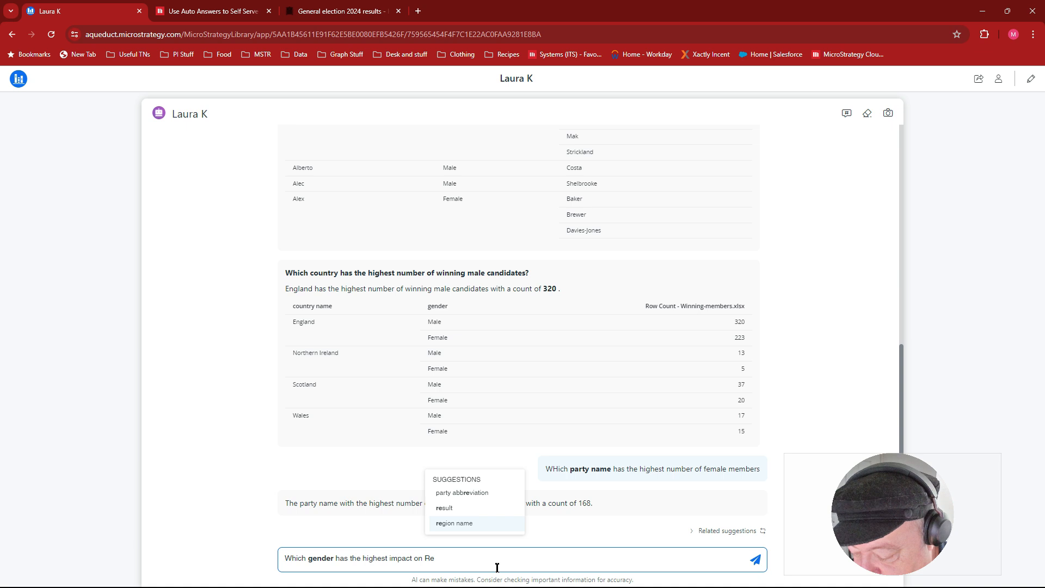
type("u")
key("BackSpace")
key("BackSpace")
type("s")
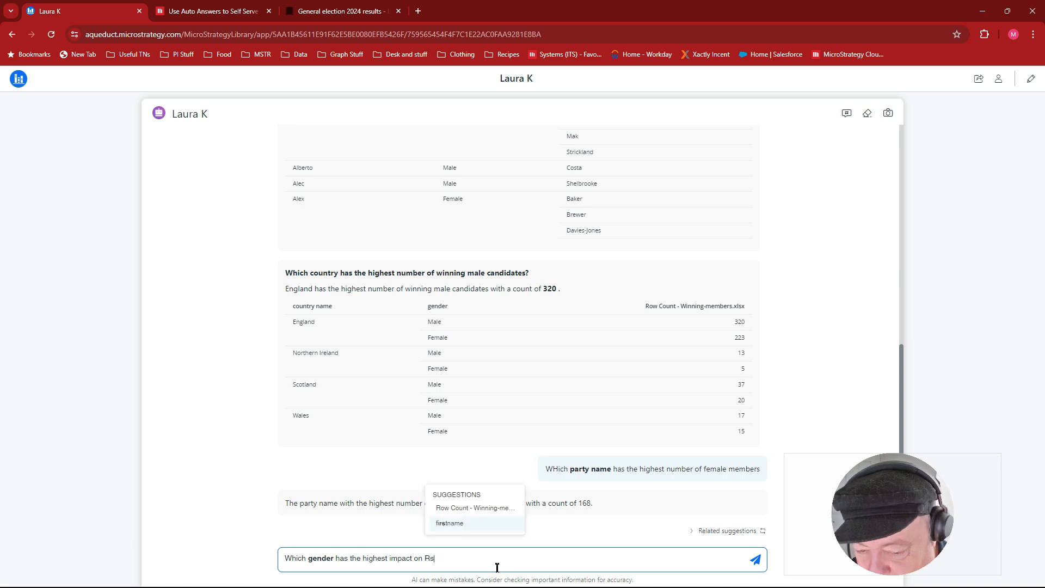
key("BackSpace")
type("esult ?")
key("Return")
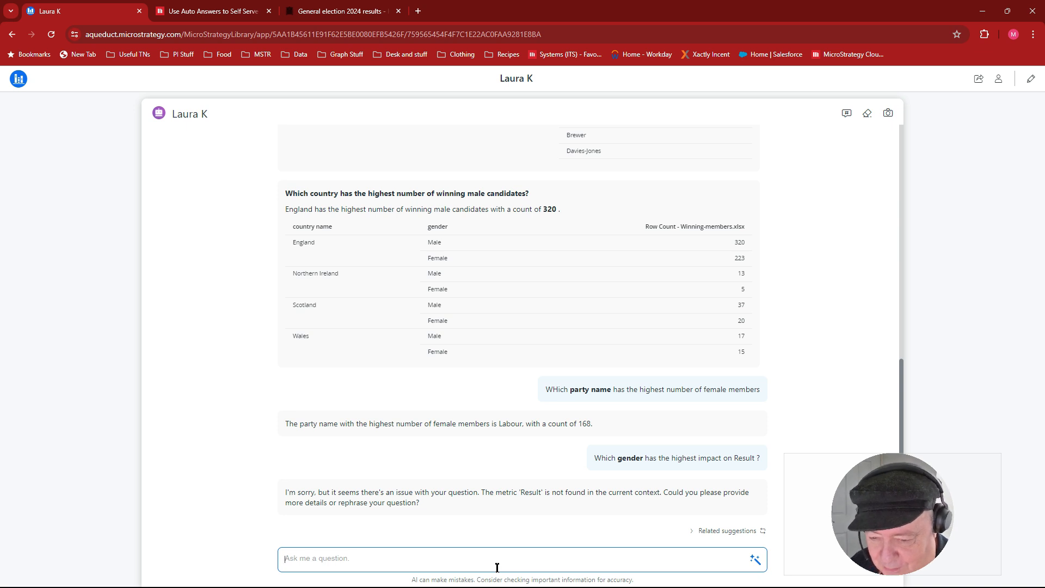
- Ask "Which gender has the highest Row Count - Winning-members.xlsx by result" using the suggested data objects, and inspect the Female factor in the answer's chart
type("WHich")
key("BackSpace")
key("BackSpace")
type("h")
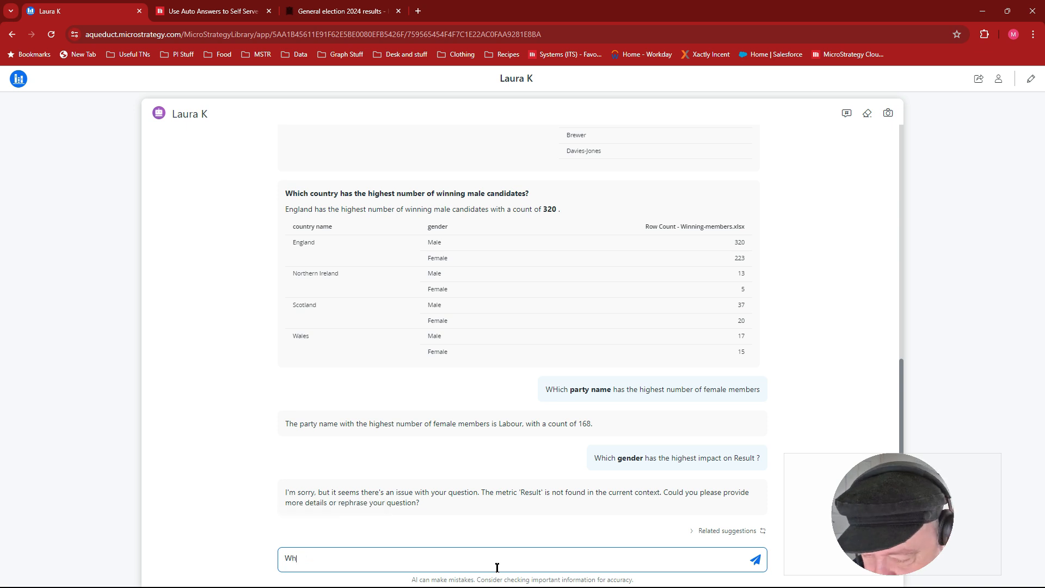
type("res")
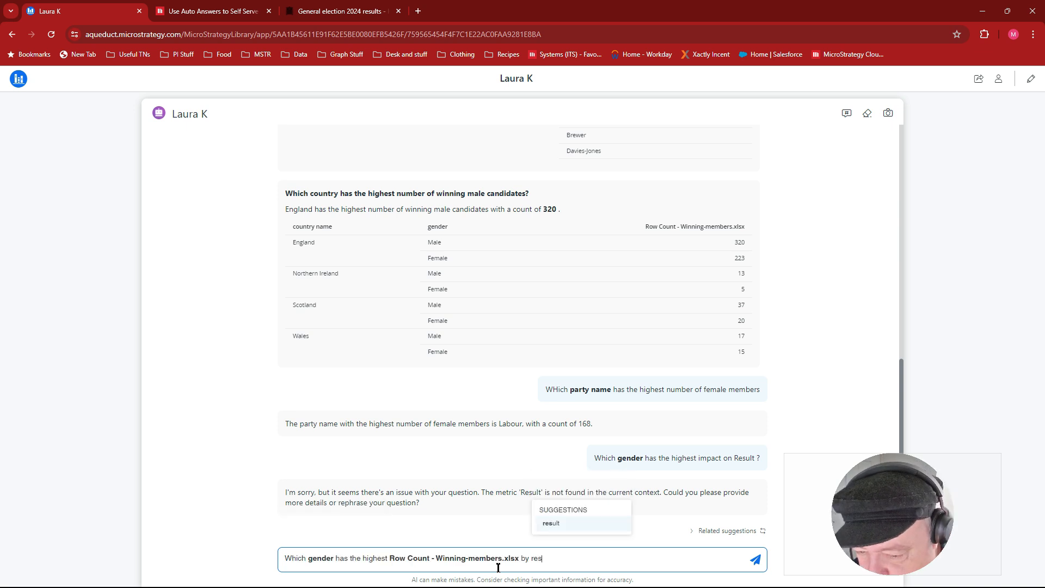
key("Return")
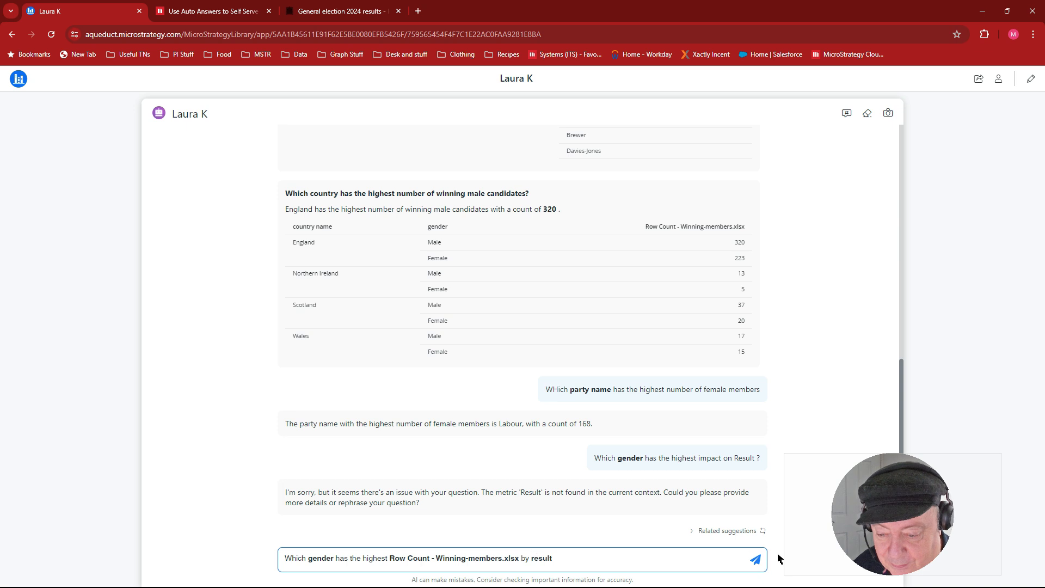
left_click(756, 560)
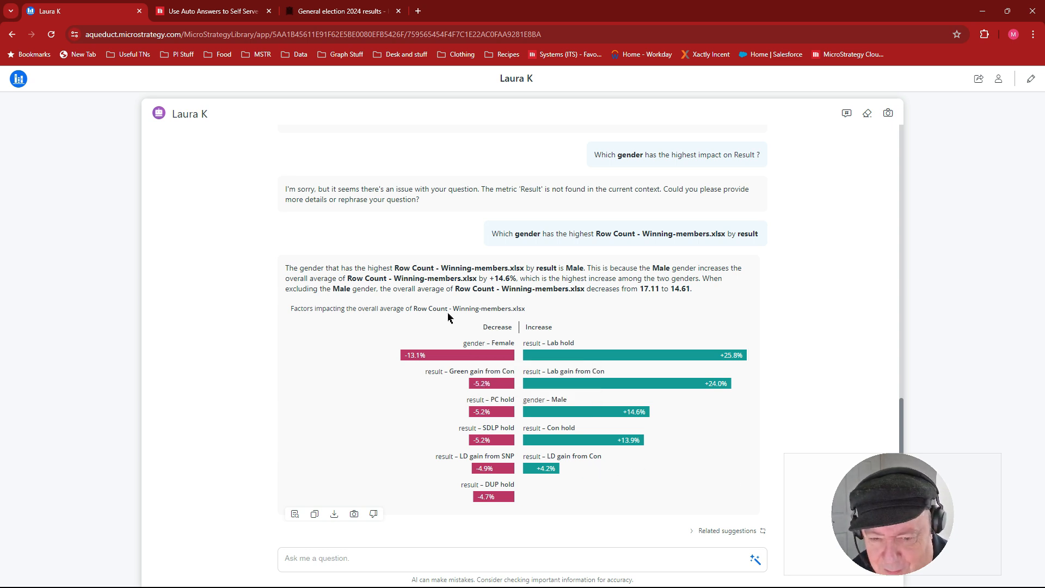
mouse_move(472, 359)
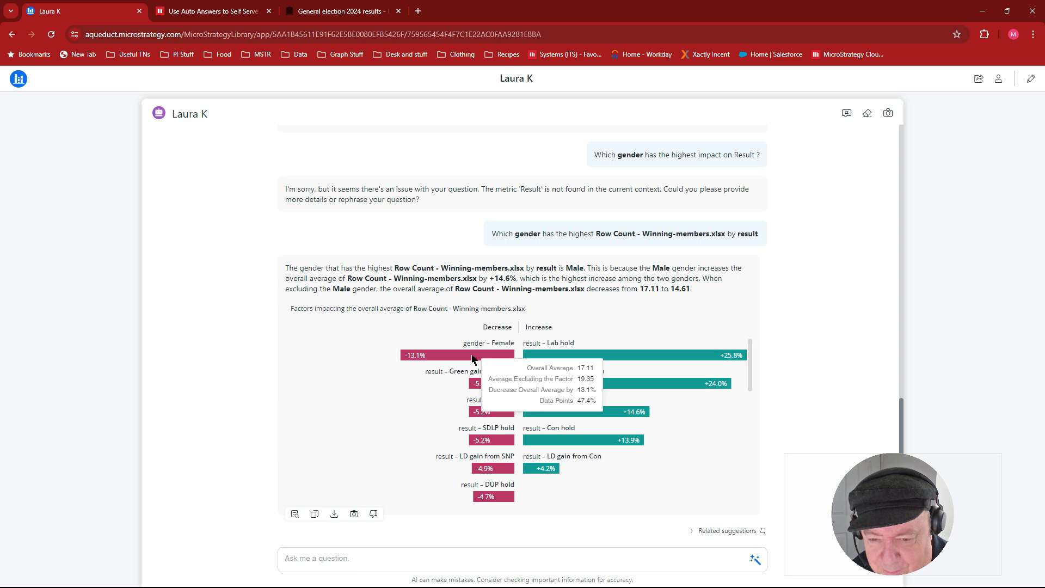
- Review the bot's answer on the proportion of gender by result, inspecting the Male and Female shares for Lab gain from Con in its chart
scroll(419, 480, "down", 6)
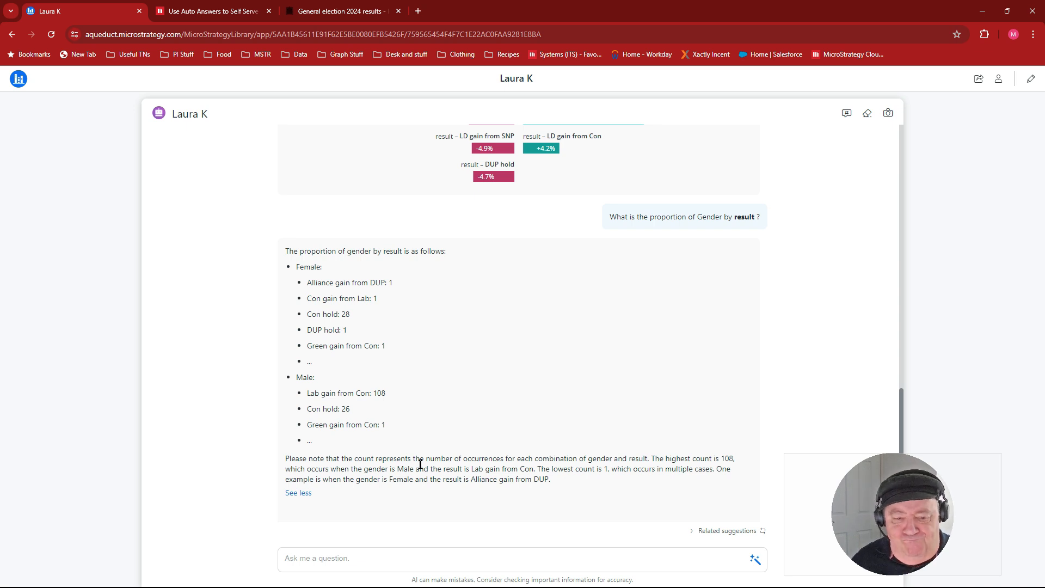
scroll(414, 441, "down", 4)
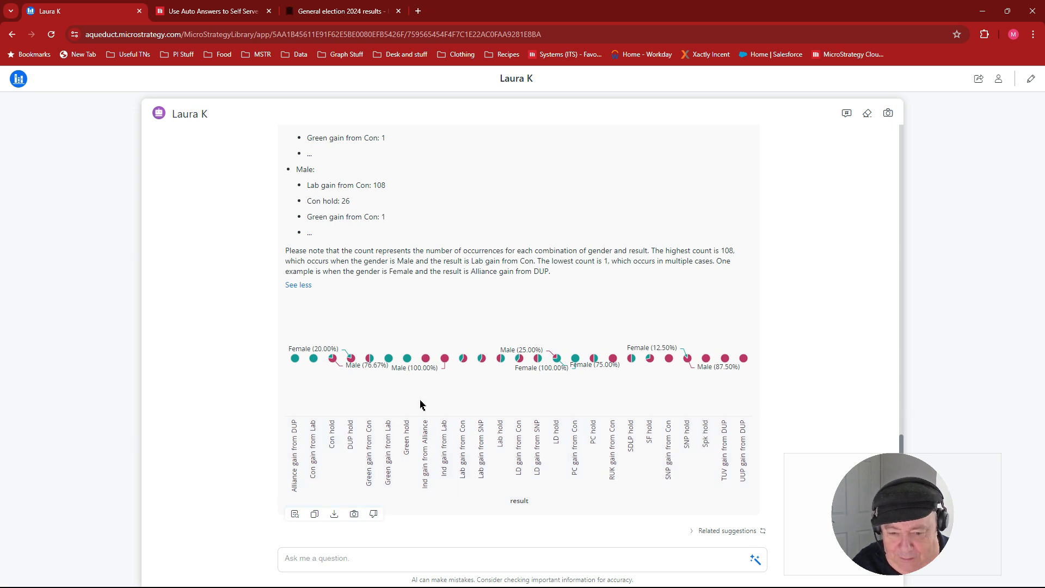
mouse_move(519, 360)
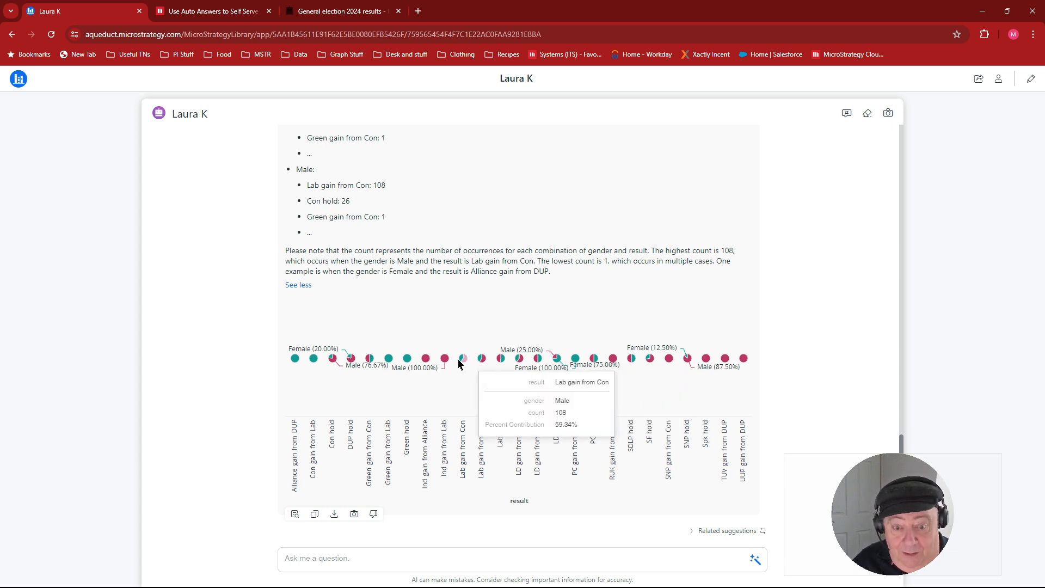
mouse_move(408, 360)
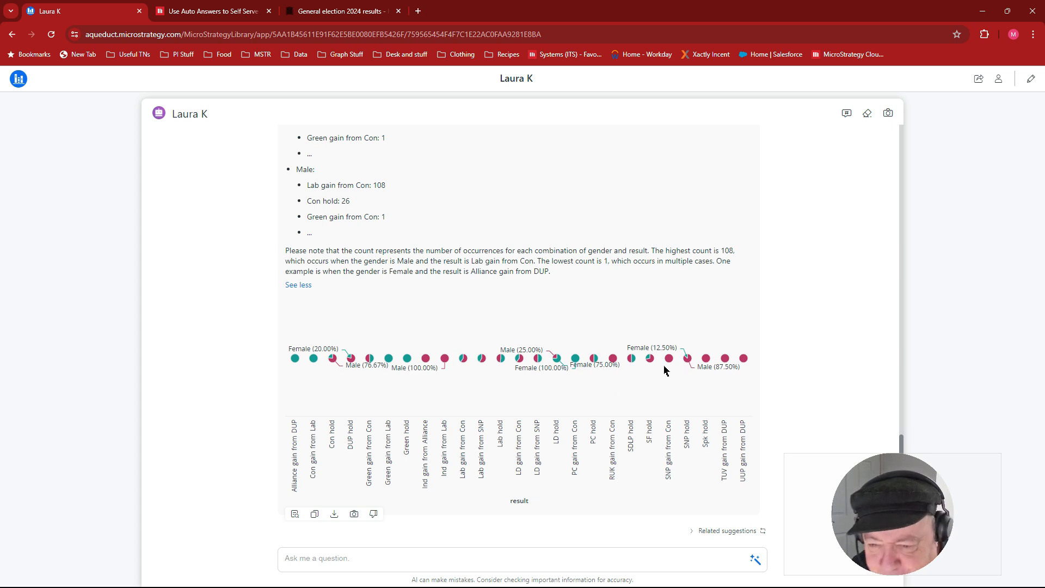
mouse_move(651, 362)
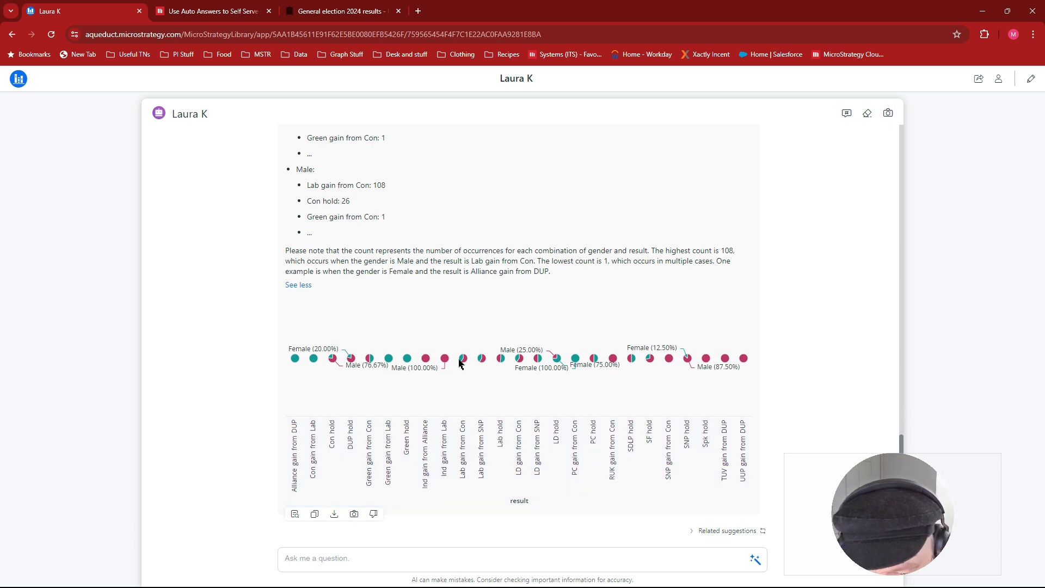
mouse_move(463, 359)
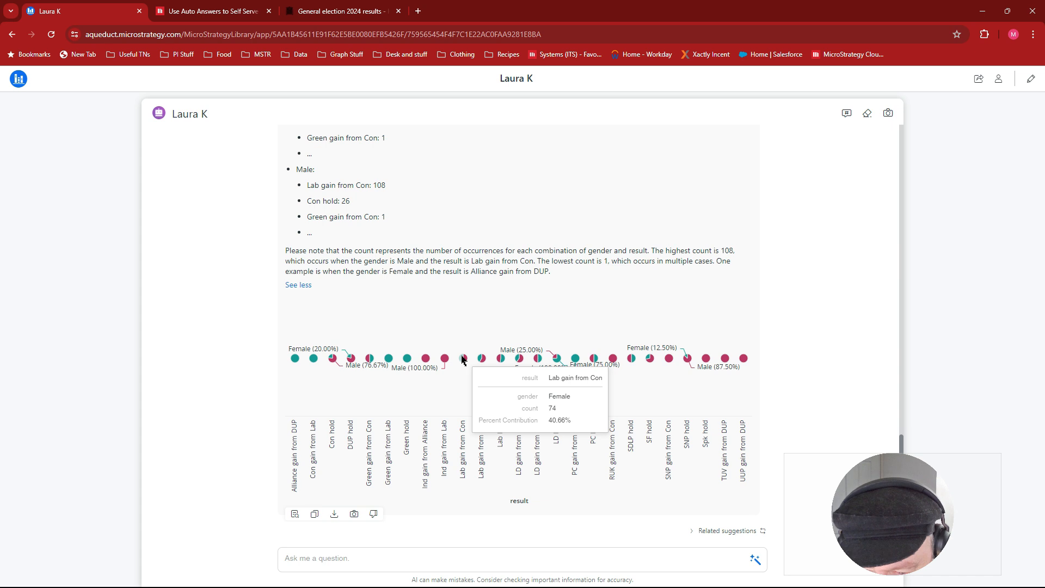